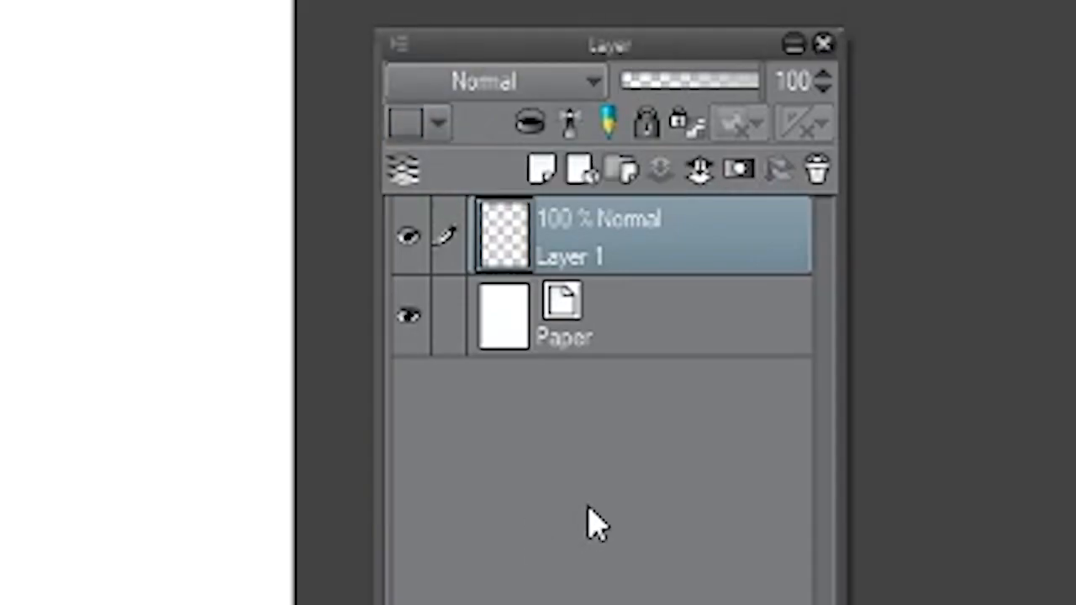
Step: Set the palette color of Layer 1 to Red
left_click(439, 125)
left_click(439, 124)
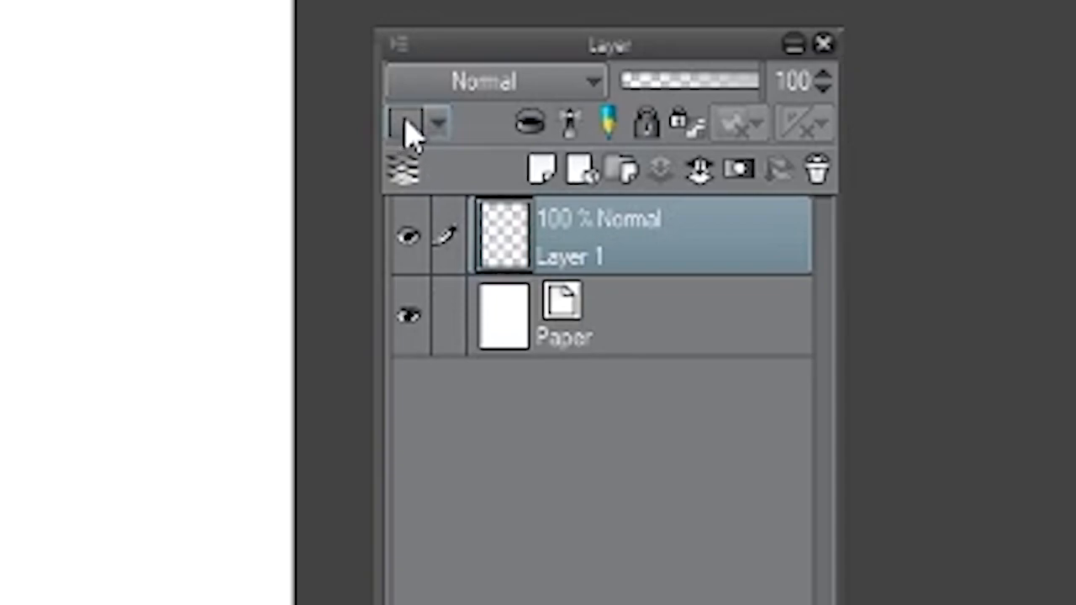
left_click(439, 125)
left_click(433, 210)
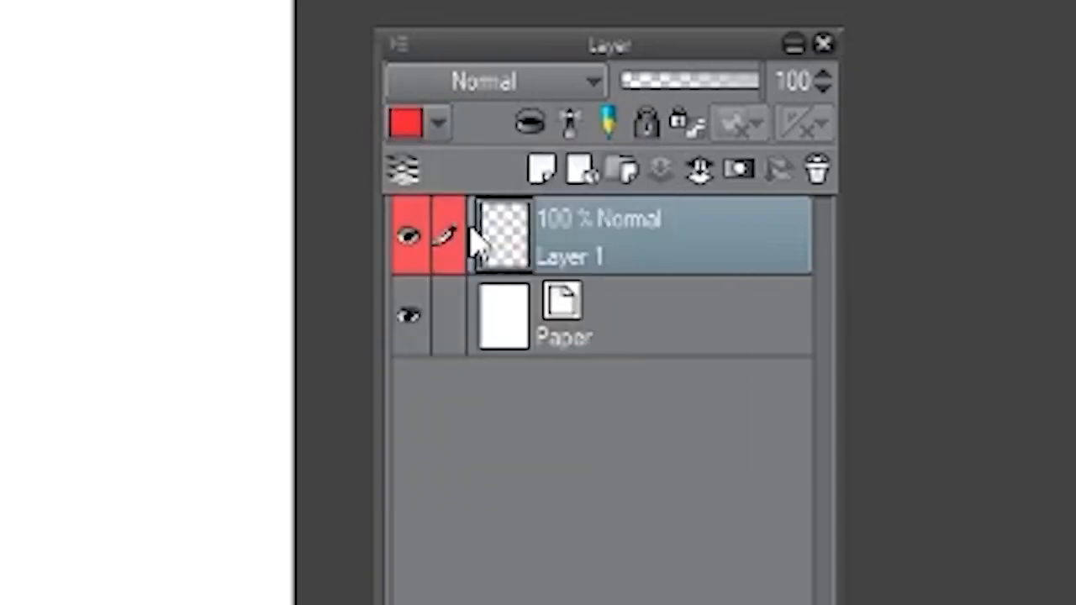
Step: Set the palette color of Layer 1 to Orange and review the other available palette colors
left_click(438, 127)
left_click(429, 244)
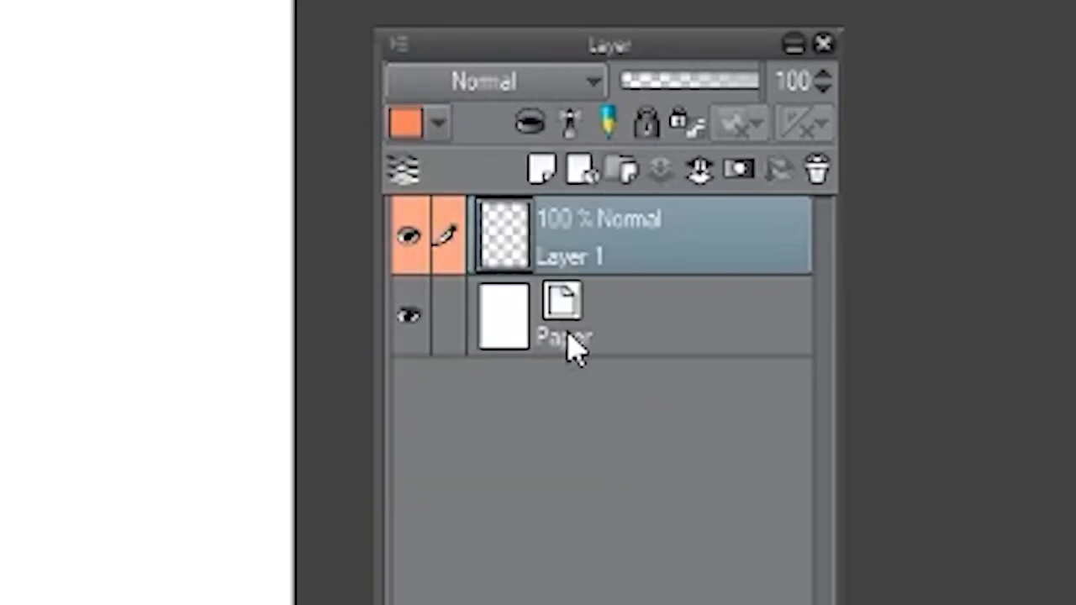
left_click(441, 126)
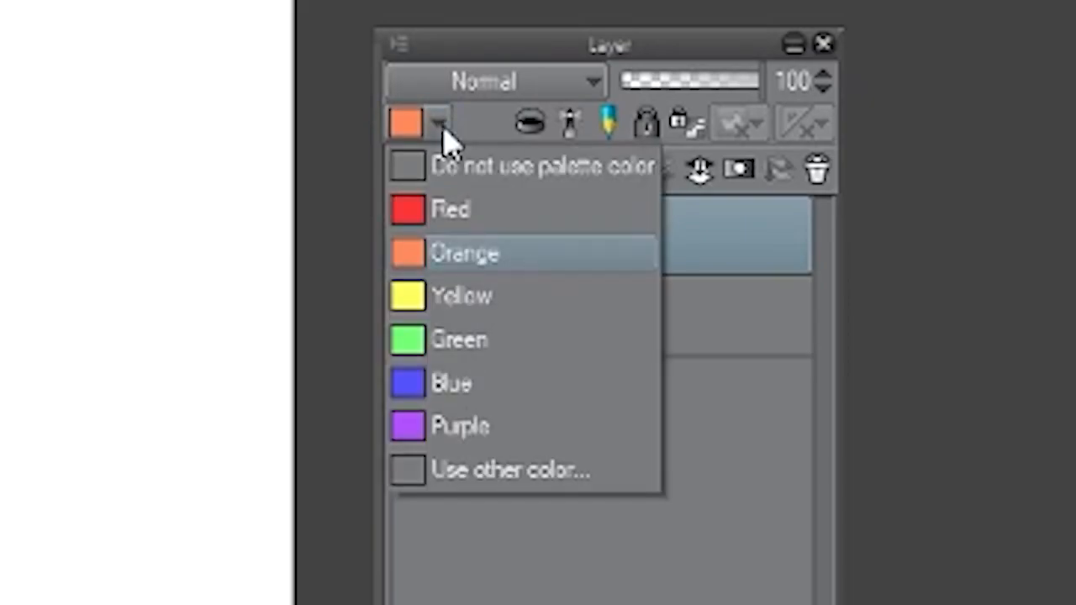
left_click(440, 128)
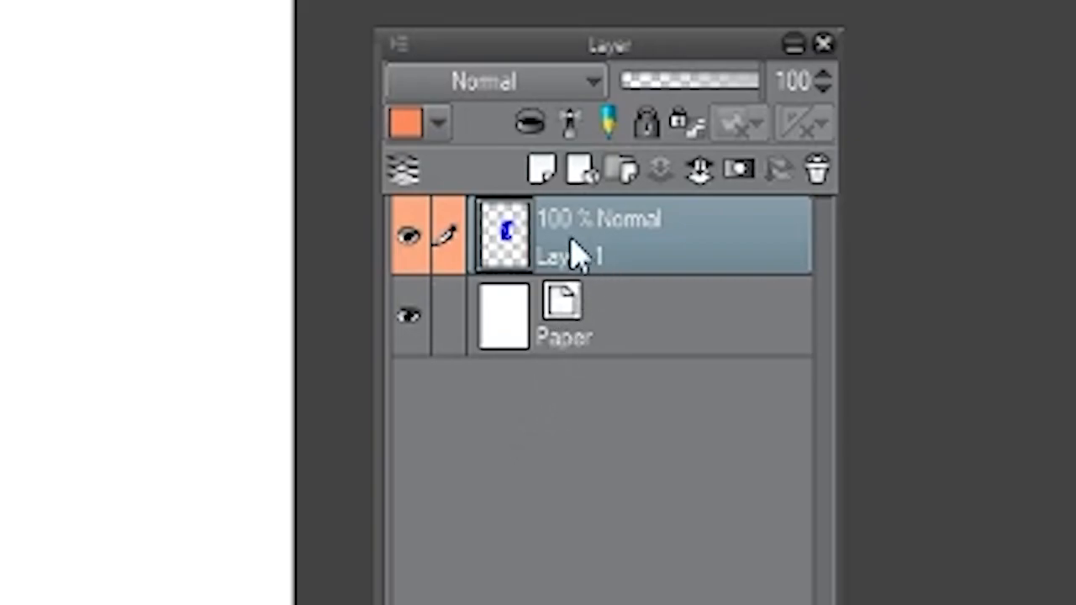
left_click(439, 122)
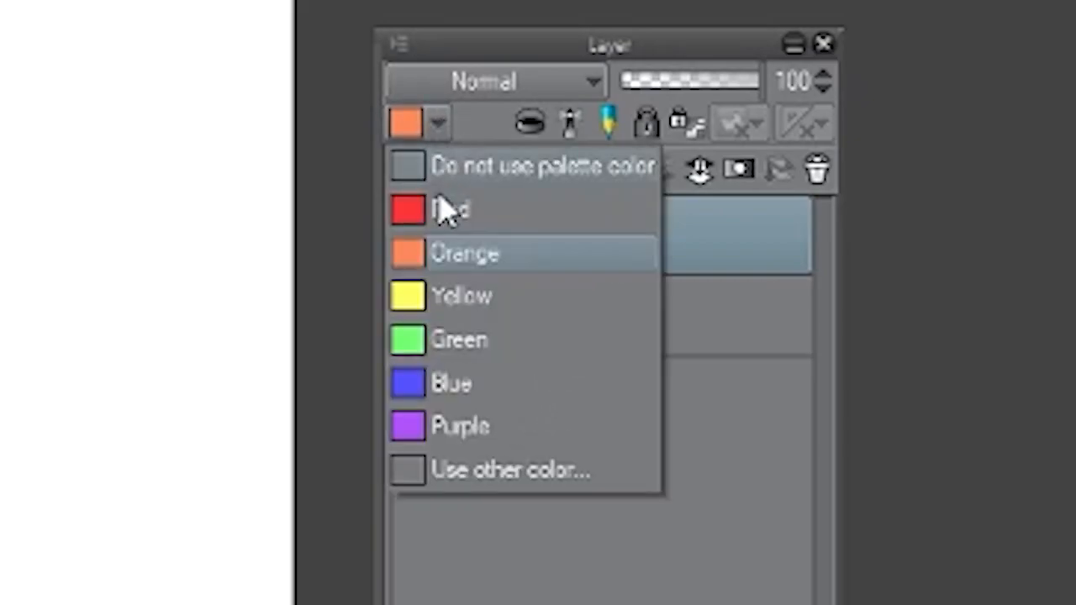
left_click(479, 248)
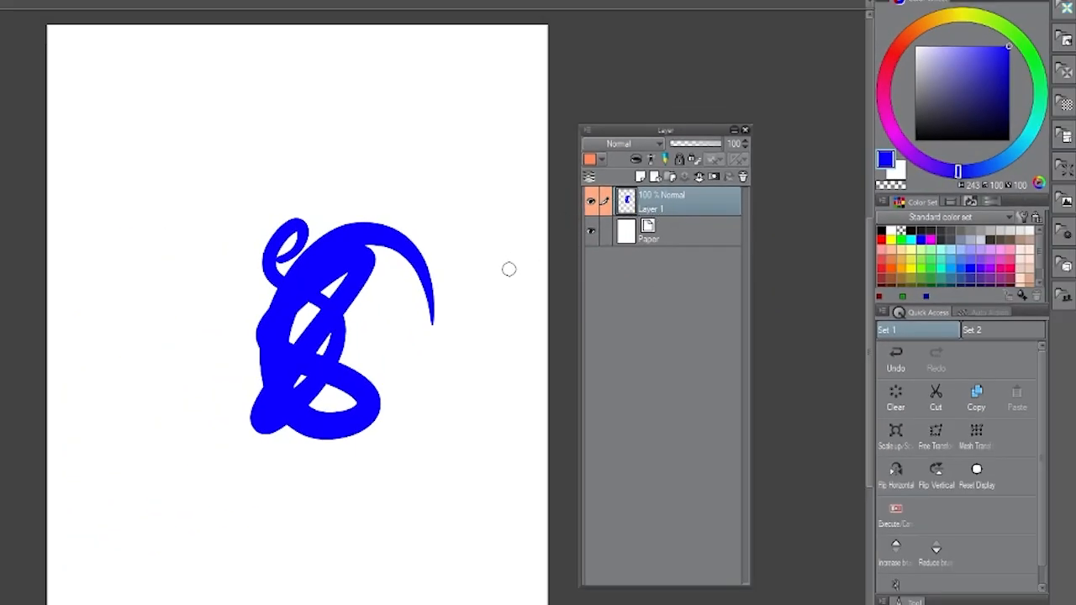
Step: Add a second layer above Layer 1 with the Red palette color, undoing the test strokes
mouse_move(467, 267)
left_mouse_down()
mouse_move(453, 317)
mouse_move(495, 349)
left_mouse_up()
key("ctrl+z")
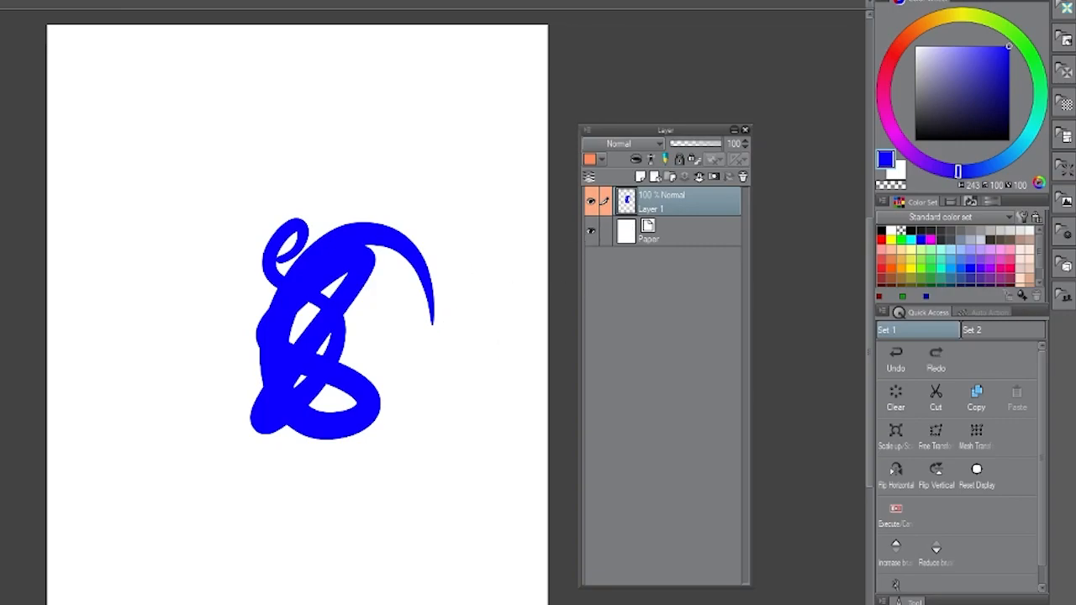
left_click(641, 178)
left_click(600, 160)
left_click(613, 190)
mouse_move(465, 114)
left_mouse_down()
mouse_move(473, 288)
mouse_move(504, 269)
left_mouse_up()
key("ctrl+z")
Step: Add a third layer on top with the Blue palette color and undo the test stroke drawn on it
left_click(640, 178)
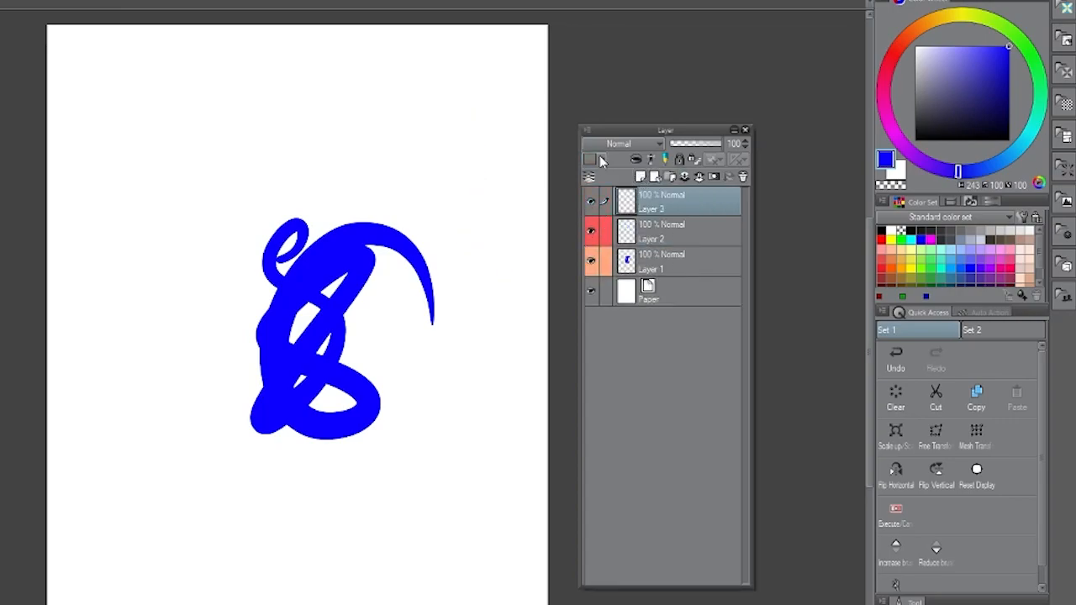
left_click(602, 161)
left_click(601, 255)
mouse_move(475, 148)
left_mouse_down()
mouse_move(433, 281)
mouse_move(446, 429)
mouse_move(384, 506)
left_mouse_up()
key("ctrl+z")
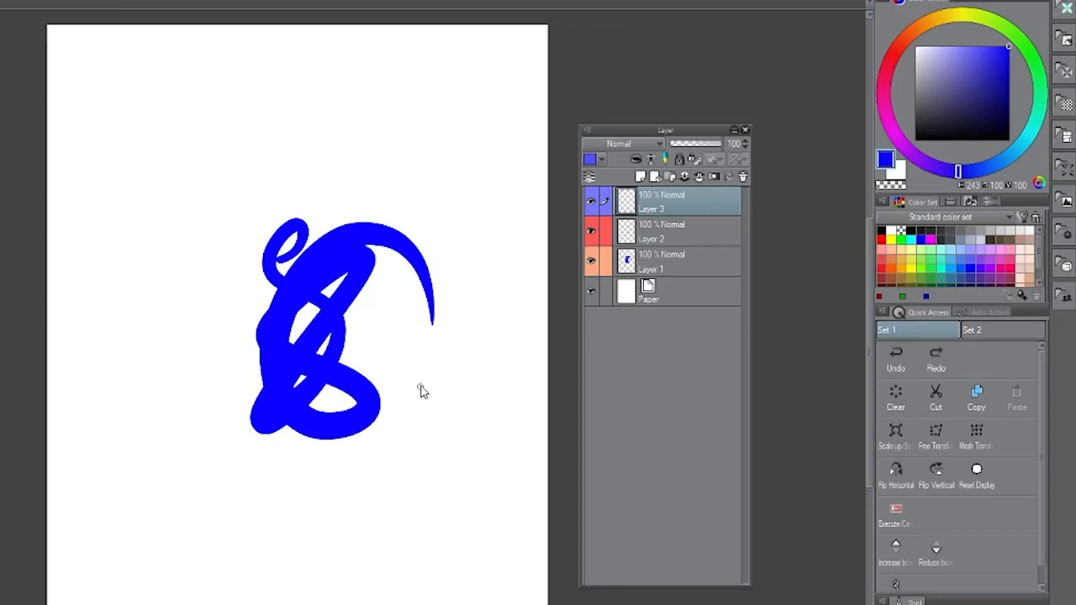
Step: Select Layers 1, 2 and 3 in turn to compare how the palette colors distinguish them
scroll(421, 392, "down", 3)
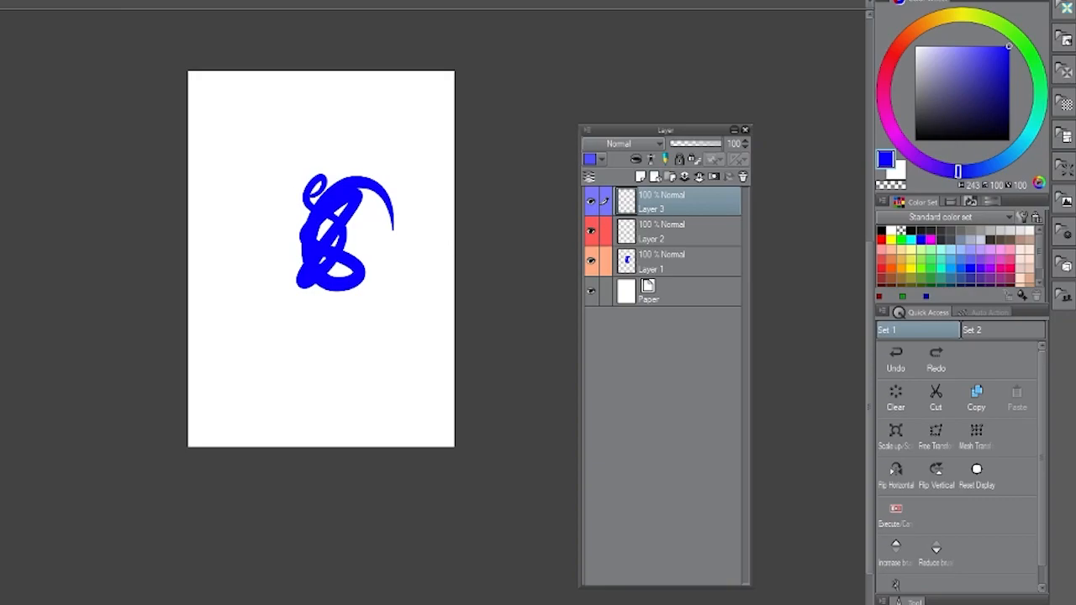
left_click(656, 235)
left_click(669, 261)
left_click(675, 225)
left_click(674, 204)
left_click(673, 232)
left_click(672, 260)
left_click(677, 232)
left_click(672, 203)
left_click(666, 265)
left_click(677, 233)
left_click(685, 208)
left_click(671, 235)
left_click(669, 257)
left_click(672, 206)
left_click(668, 234)
left_click(664, 249)
left_click(669, 232, "ctrl")
left_click(672, 206, "ctrl")
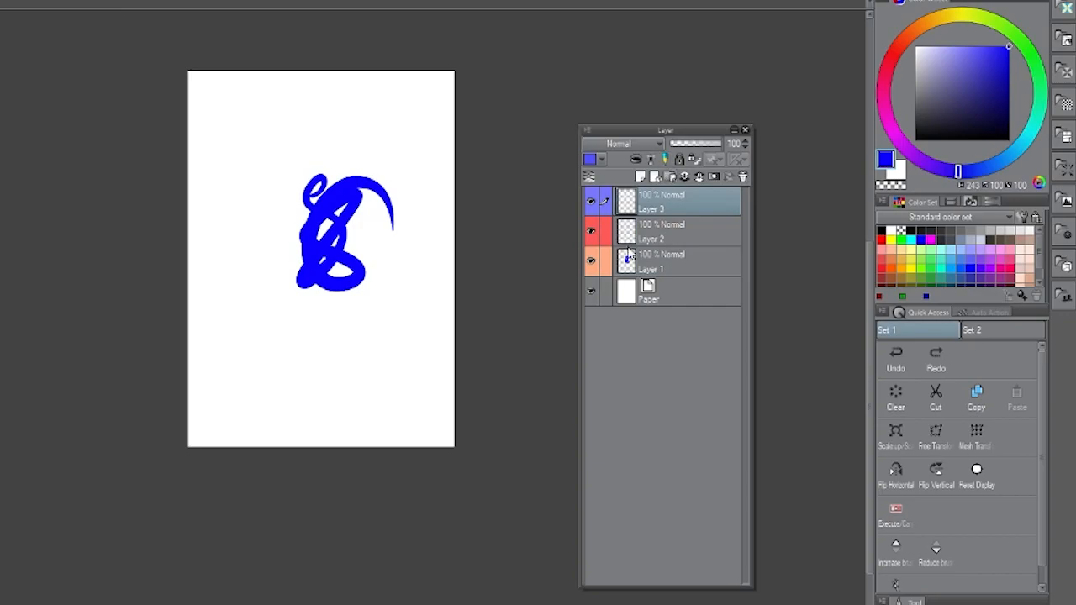
Step: Create a layer folder, move Layers 1 to 3 into it, collapse it and toggle its visibility off and on
left_click(669, 177)
left_click(662, 222)
left_click(653, 274, "shift")
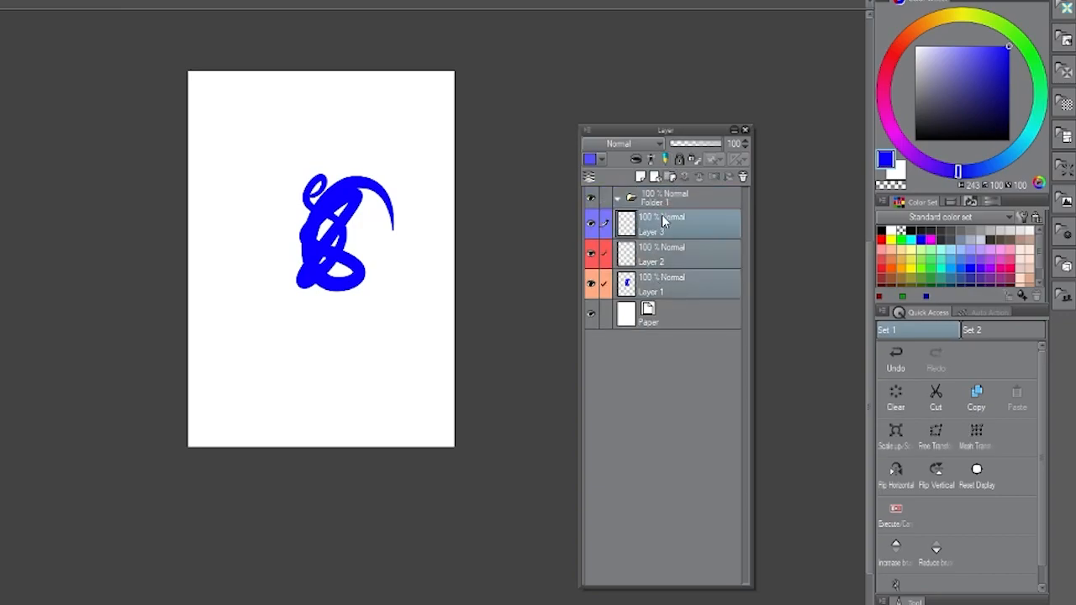
left_click_drag(665, 221, 649, 200)
left_click(619, 200)
left_click(592, 199)
left_click(591, 199)
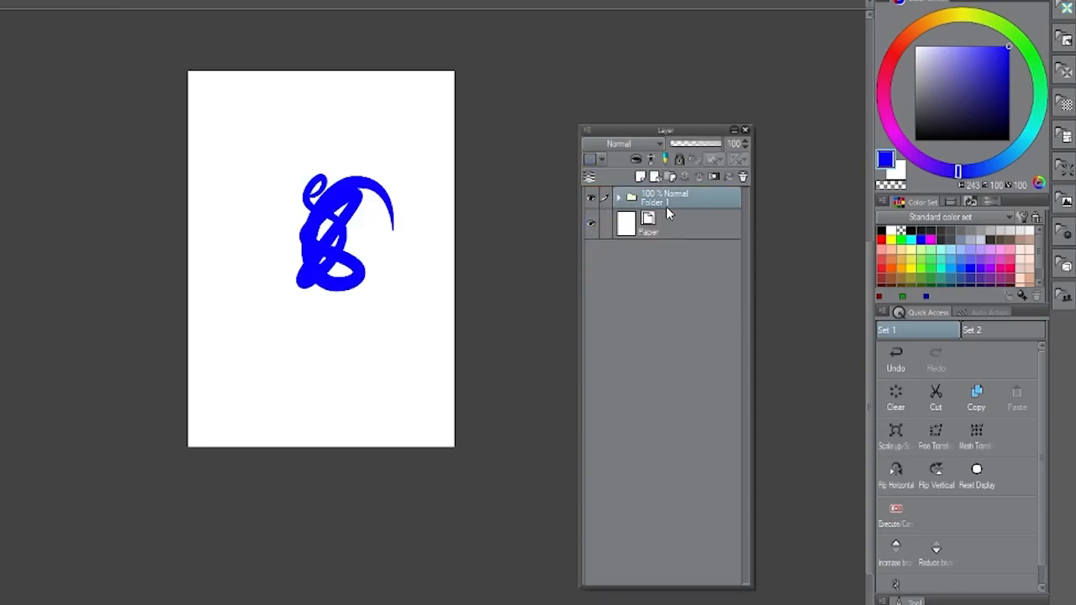
Step: Try the Blue palette color on Folder 1 and expand the folder to show its layers
left_click(599, 160)
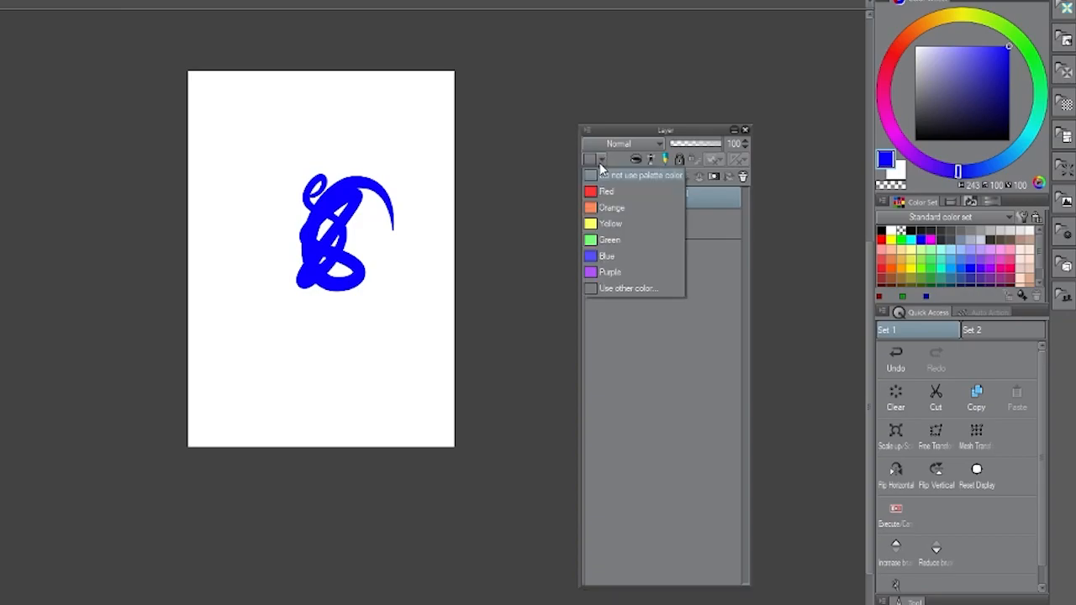
left_click(629, 257)
left_click(620, 199)
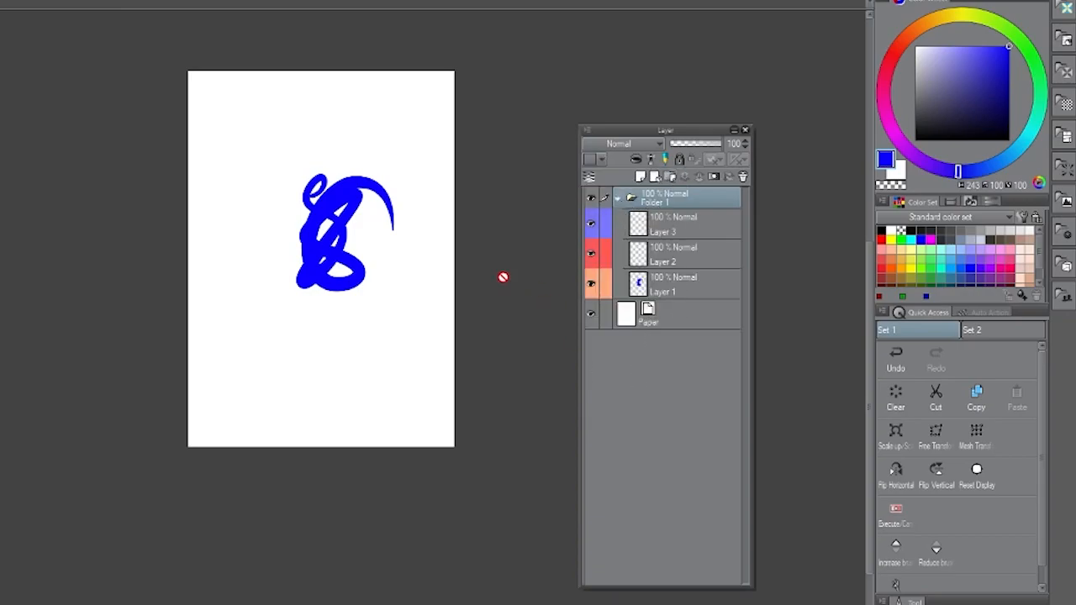
scroll(409, 255, "up", 3)
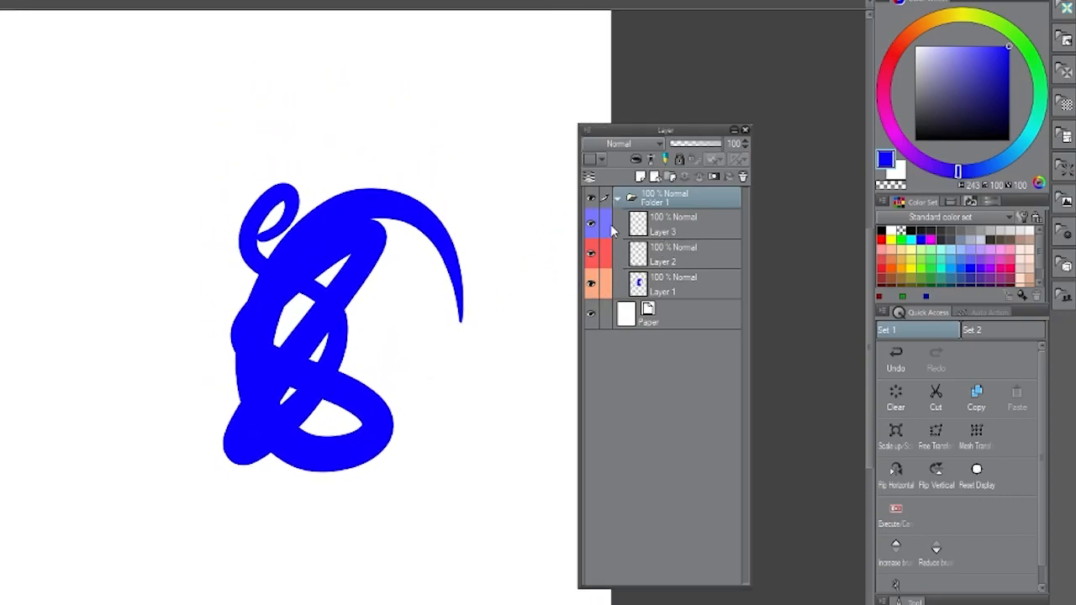
Step: Set Layers 3, 2 and 1 in the folder to "Do not use palette color"
left_click(659, 234)
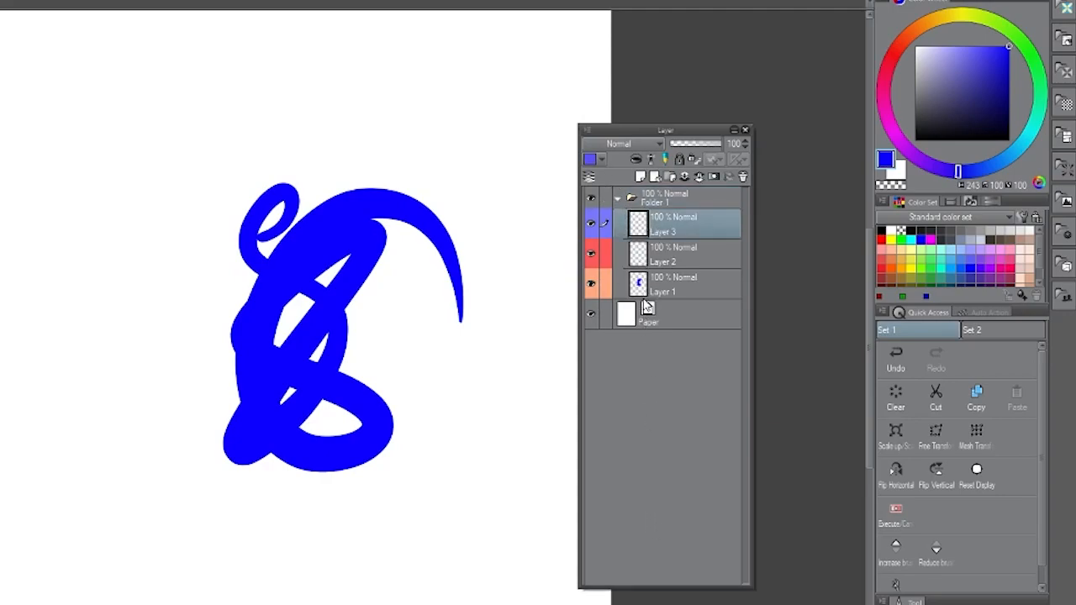
left_click(601, 160)
left_click(609, 176)
left_click(614, 251)
left_click(601, 159)
left_click(608, 177)
left_click(712, 171)
left_click(779, 253)
left_click(779, 260)
left_click(712, 168)
left_click(740, 180)
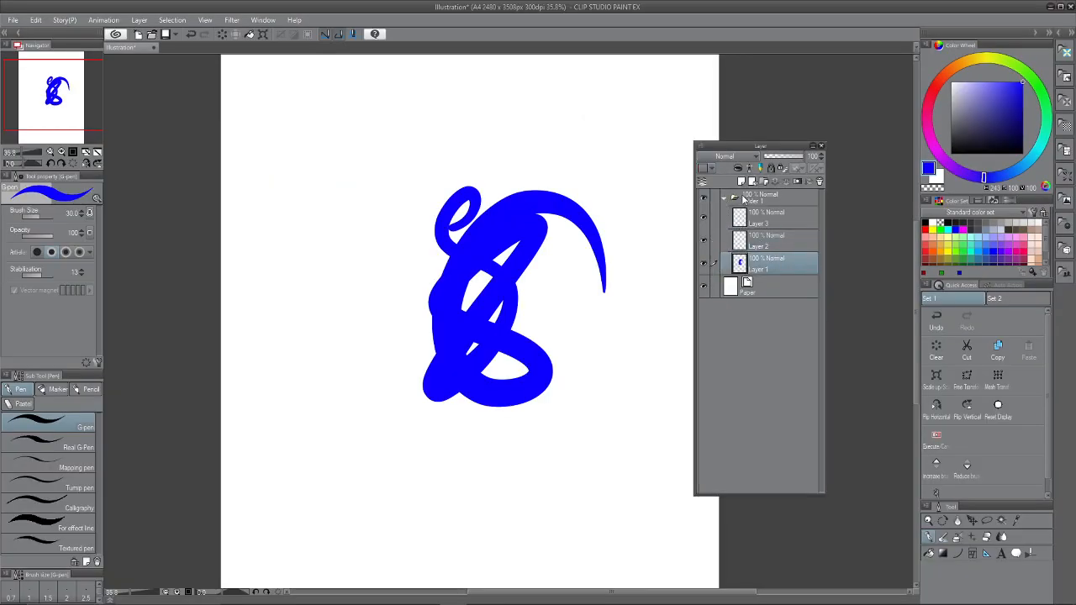
Step: Remove Folder 1, Layer 2 and Layer 3, keeping only Layer 1 above the paper
left_click(763, 202)
left_click(754, 263)
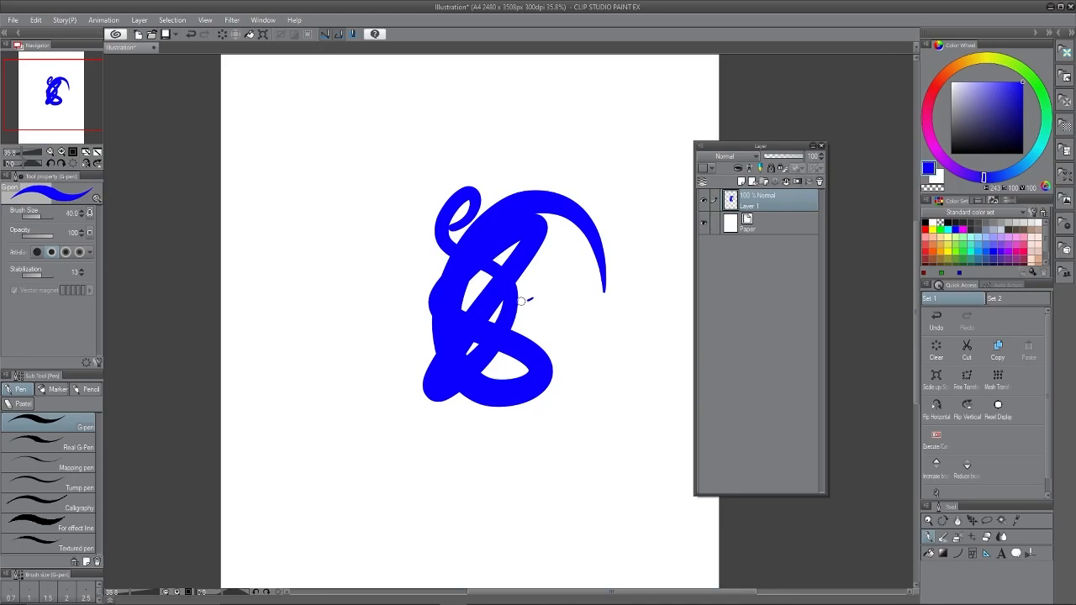
Step: Enlarge the G-pen brush and paint a large solid blue oval over the scribble on Layer 1
key("]")
key("]")
key("]")
key("]")
key("]")
key("]")
key("]")
key("]")
key("]")
key("]")
key("]")
key("]")
key("]")
key("]")
key("]")
key("]")
key("]")
key("]")
mouse_move(504, 293)
left_mouse_down()
mouse_move(477, 265)
mouse_move(454, 289)
mouse_move(486, 311)
mouse_move(492, 278)
mouse_move(472, 280)
mouse_move(501, 279)
left_mouse_up()
key("space")
scroll(490, 309, "down", 4)
key("ctrl+z")
key("[")
key("[")
key("[")
key("[")
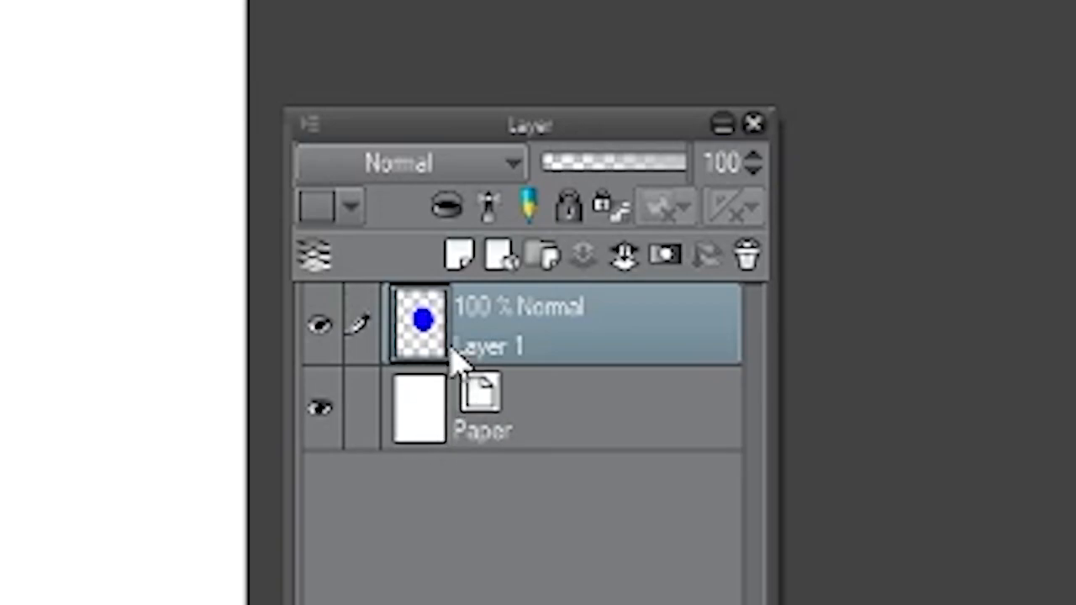
Step: Add a new layer above Layer 1 and clip it to the layer below
left_click(461, 263)
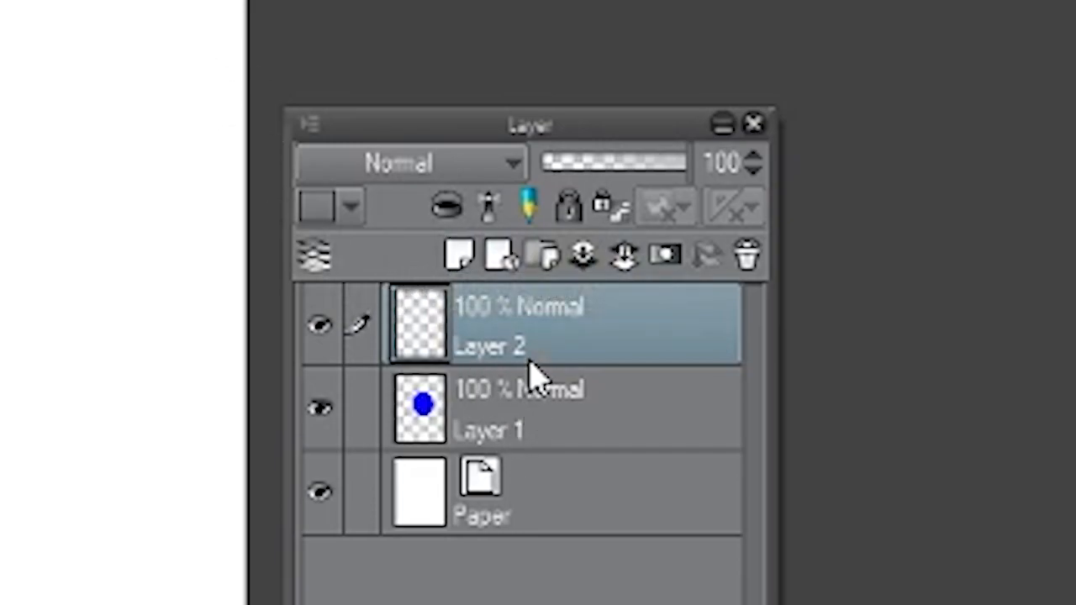
left_click(509, 424)
left_click(516, 353)
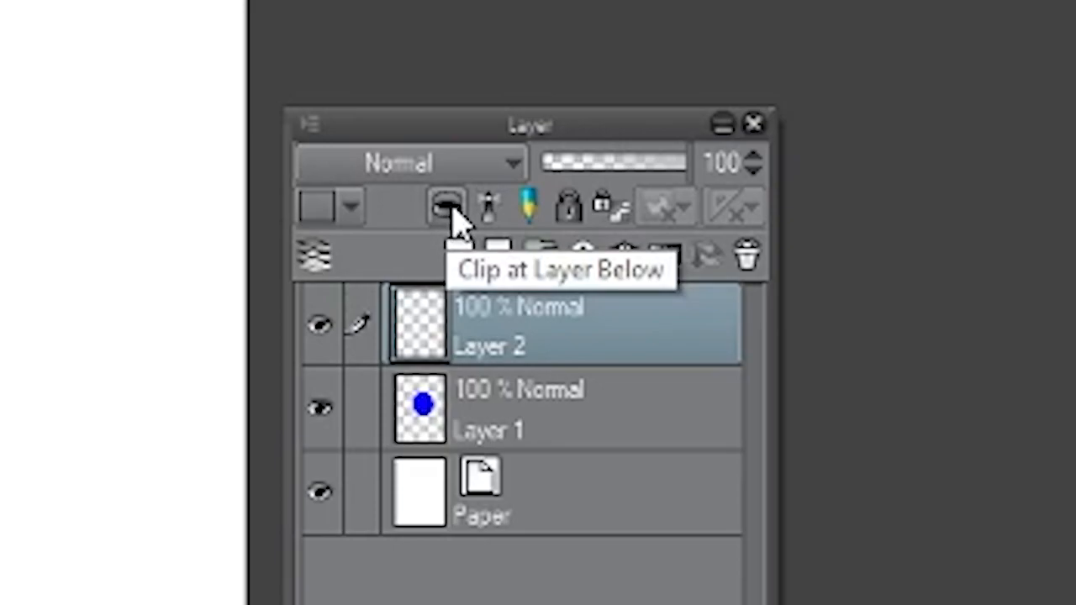
left_click(451, 210)
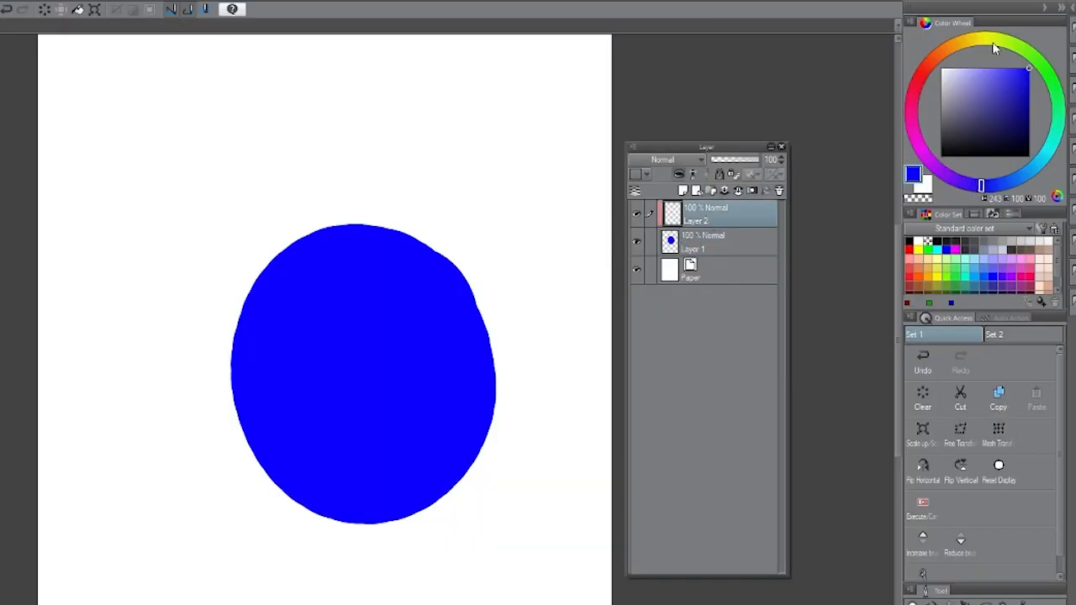
Step: Set the drawing color to yellow, undo the test stroke and make the clipped Layer 2 active
left_click_drag(994, 49, 980, 39)
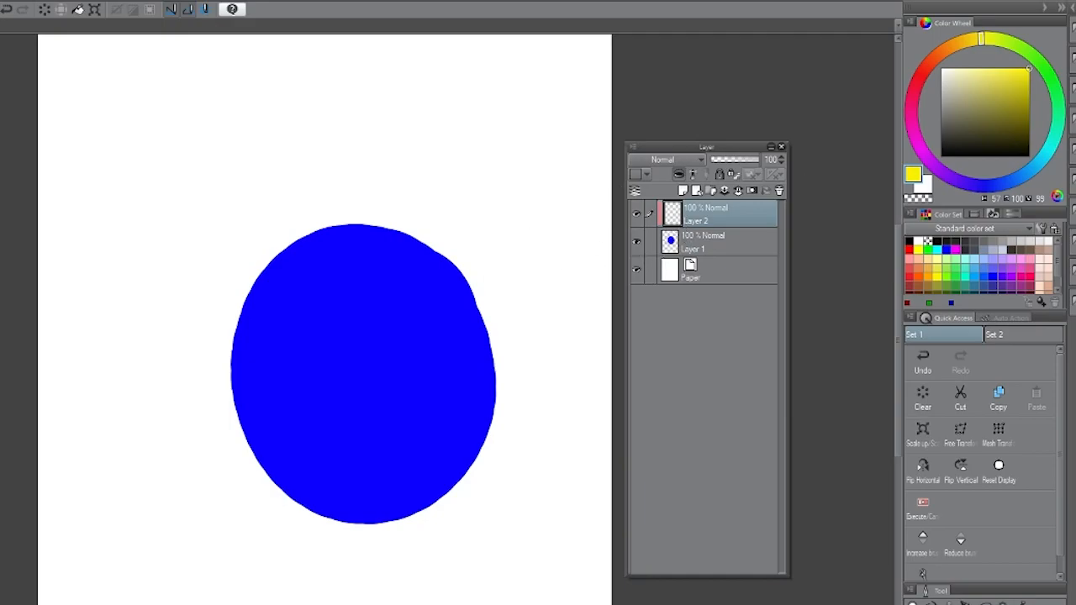
key("ctrl+z")
left_click(705, 243)
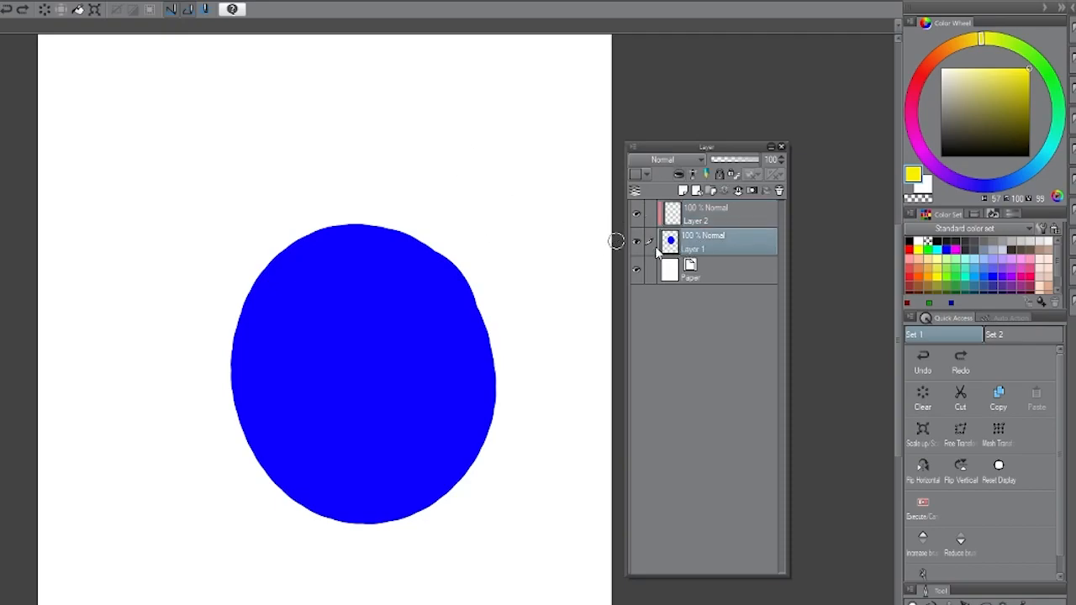
left_click(700, 221)
left_click(701, 244)
left_click(725, 221)
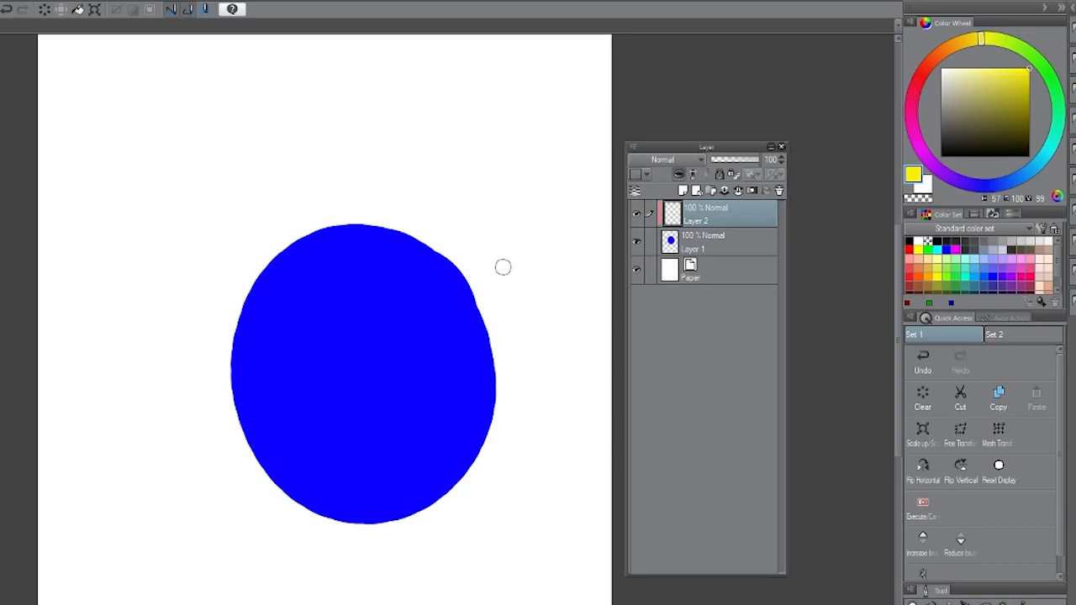
Step: Paint yellow strokes on Layer 2 along the upper and right edges of the blue oval
mouse_move(426, 262)
left_mouse_down()
mouse_move(421, 340)
mouse_move(446, 267)
mouse_move(436, 281)
mouse_move(429, 238)
mouse_move(399, 288)
mouse_move(458, 239)
mouse_move(416, 284)
mouse_move(465, 289)
mouse_move(447, 279)
mouse_move(491, 370)
left_mouse_up()
mouse_move(456, 269)
left_mouse_down()
mouse_move(482, 389)
mouse_move(477, 450)
left_mouse_up()
mouse_move(488, 391)
left_mouse_down()
mouse_move(493, 437)
mouse_move(445, 495)
mouse_move(464, 439)
left_mouse_up()
left_click_drag(462, 321, 464, 423)
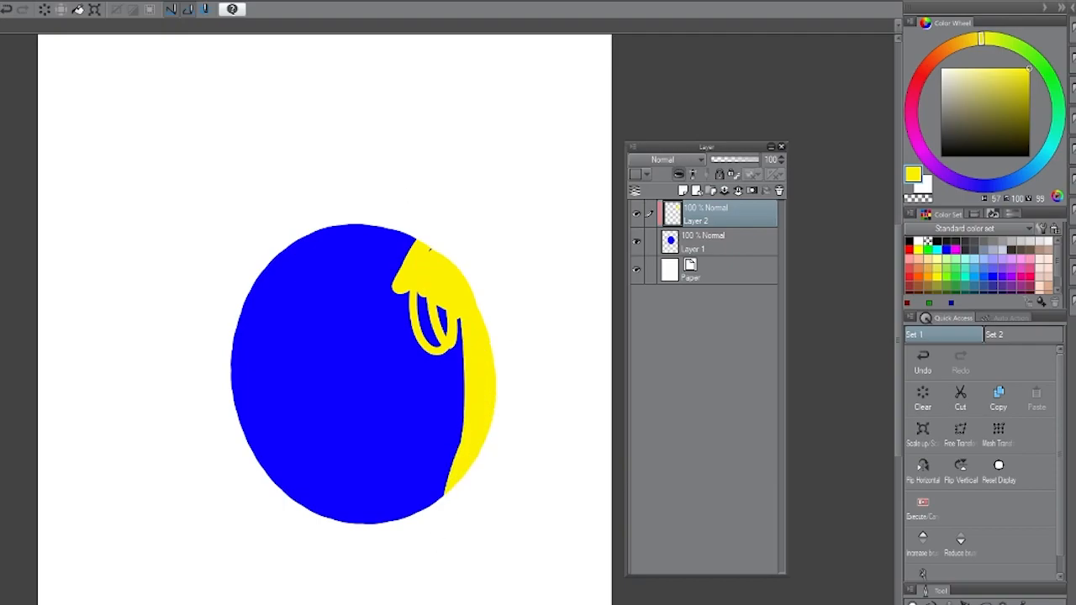
left_click_drag(320, 231, 407, 258)
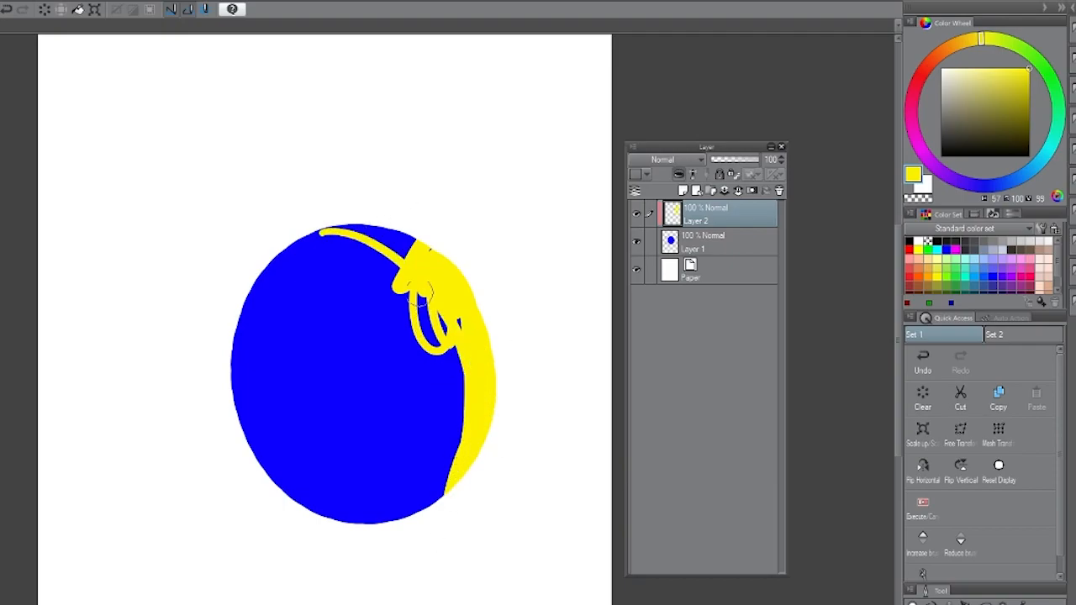
mouse_move(331, 223)
left_mouse_down()
mouse_move(471, 488)
mouse_move(479, 429)
left_mouse_up()
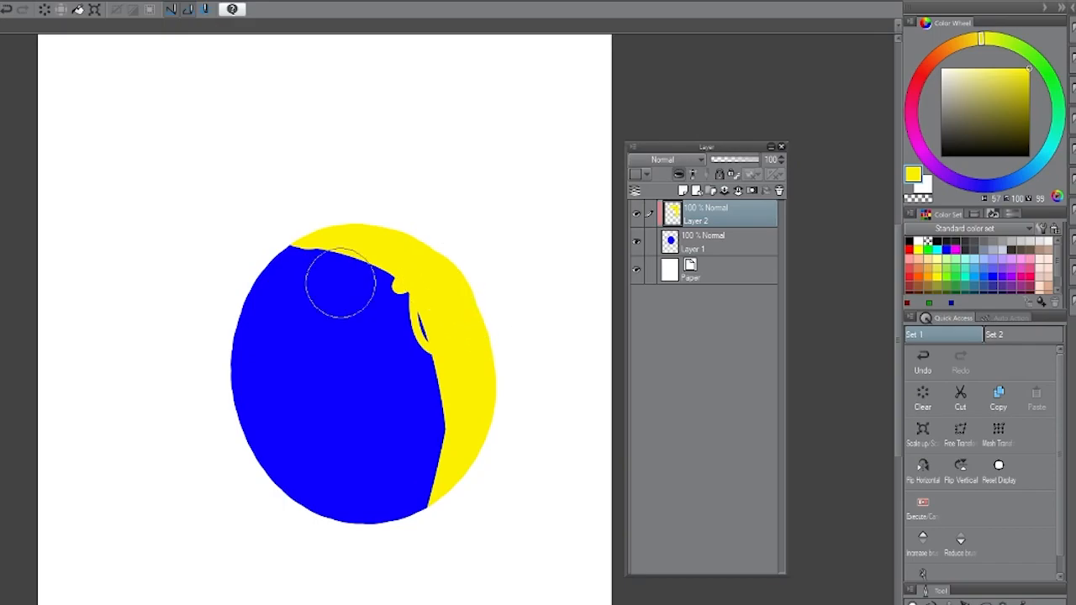
Step: Enlarge the brush and trim the inner edge of the yellow area into a smooth crescent
key("bracketleft")
key("bracketleft")
key("bracketleft")
key("bracketleft")
key("bracketright")
key("bracketright")
key("bracketright")
key("bracketright")
key("bracketright")
key("bracketright")
key("bracketright")
key("bracketright")
key("bracketright")
key("bracketright")
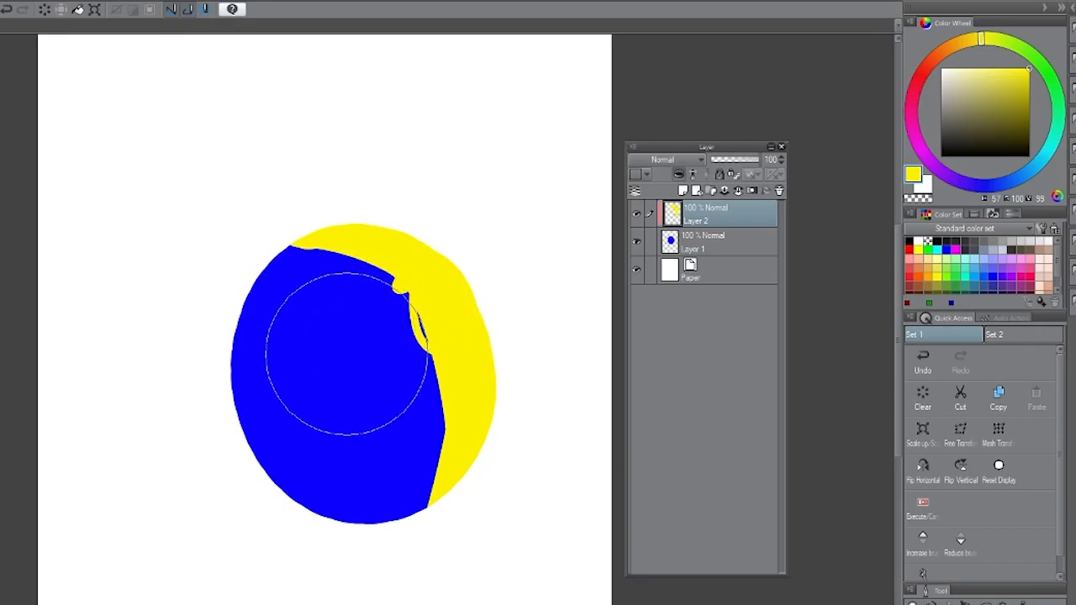
mouse_move(312, 384)
left_mouse_down()
mouse_move(328, 420)
mouse_move(320, 423)
mouse_move(303, 361)
mouse_move(335, 439)
mouse_move(340, 401)
mouse_move(320, 440)
mouse_move(302, 365)
mouse_move(320, 442)
left_mouse_up()
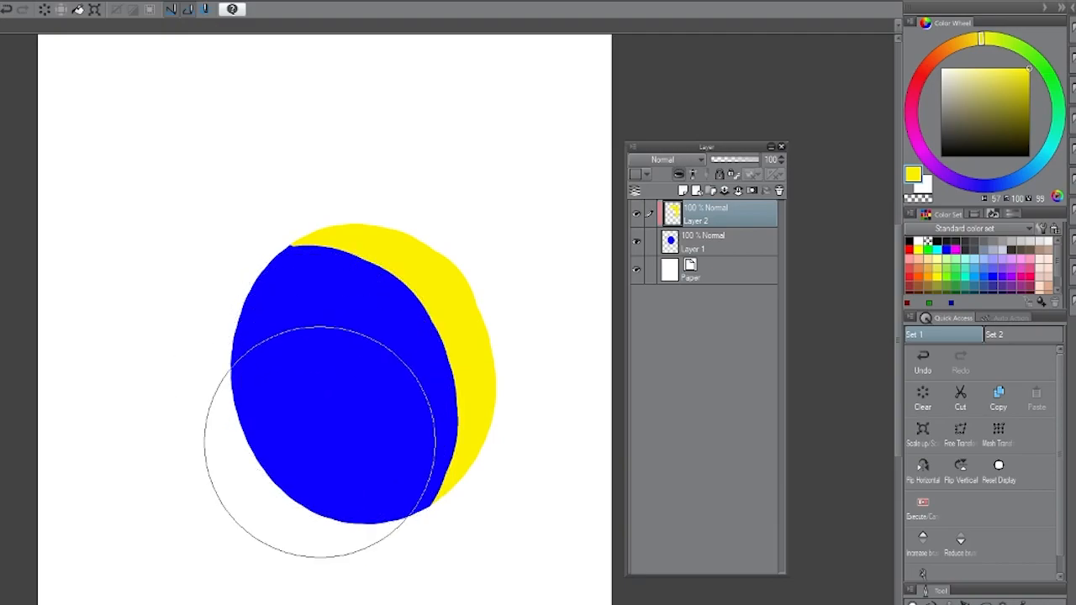
Step: Reduce the brush size and switch Layer 2's Clip at Layer Below off and back on to compare the painted area
key("bracketleft")
key("bracketleft")
key("bracketleft")
key("bracketleft")
key("bracketleft")
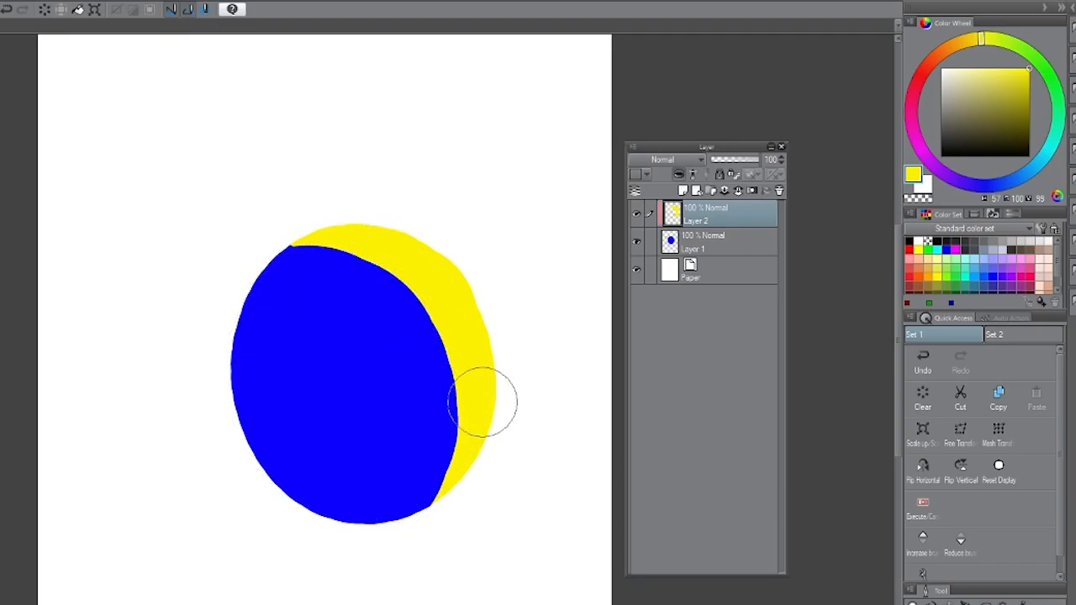
left_click(679, 177)
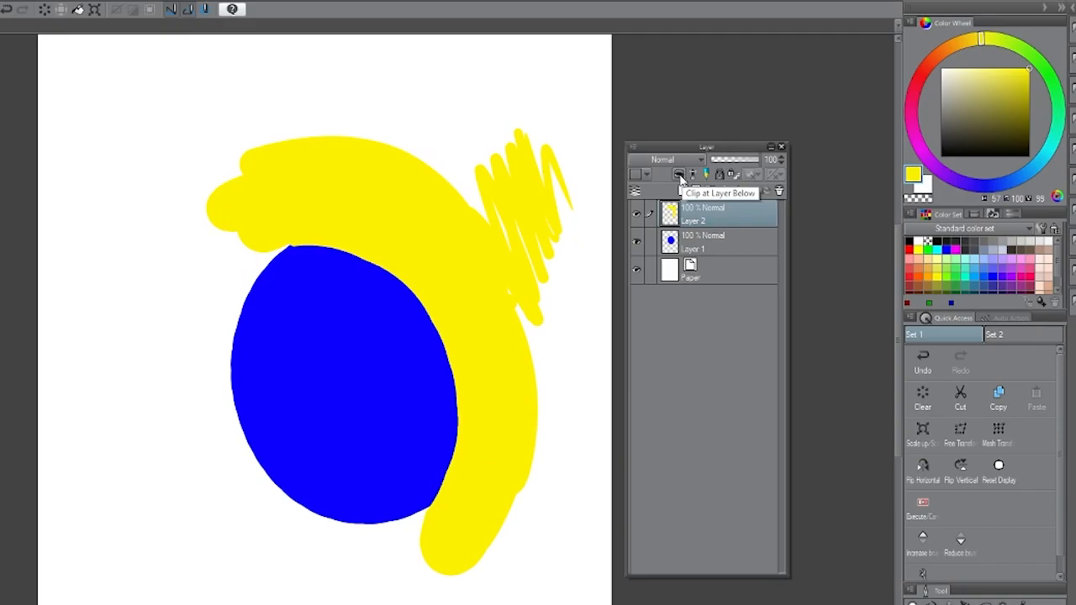
left_click(679, 174)
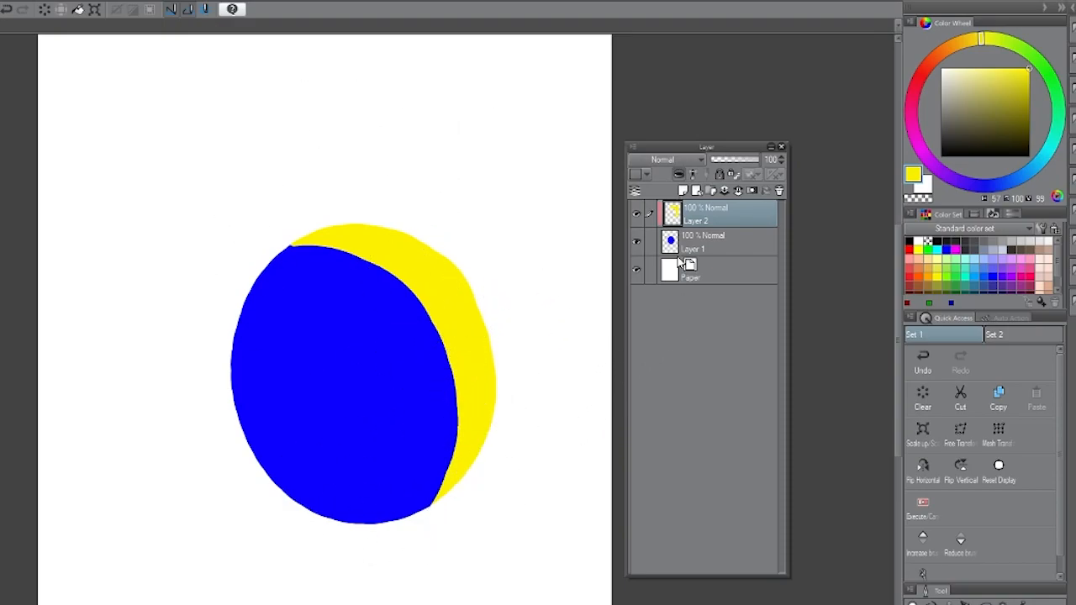
left_click(703, 246)
left_click(716, 215)
left_click(713, 243)
left_click(713, 224)
left_click(712, 242)
left_click(714, 222)
left_click(717, 238)
left_click(711, 222)
left_click(710, 240)
left_click(708, 220)
Step: Add a new layer above Layer 2 and switch between the two layers
left_click(696, 192)
left_click(688, 245)
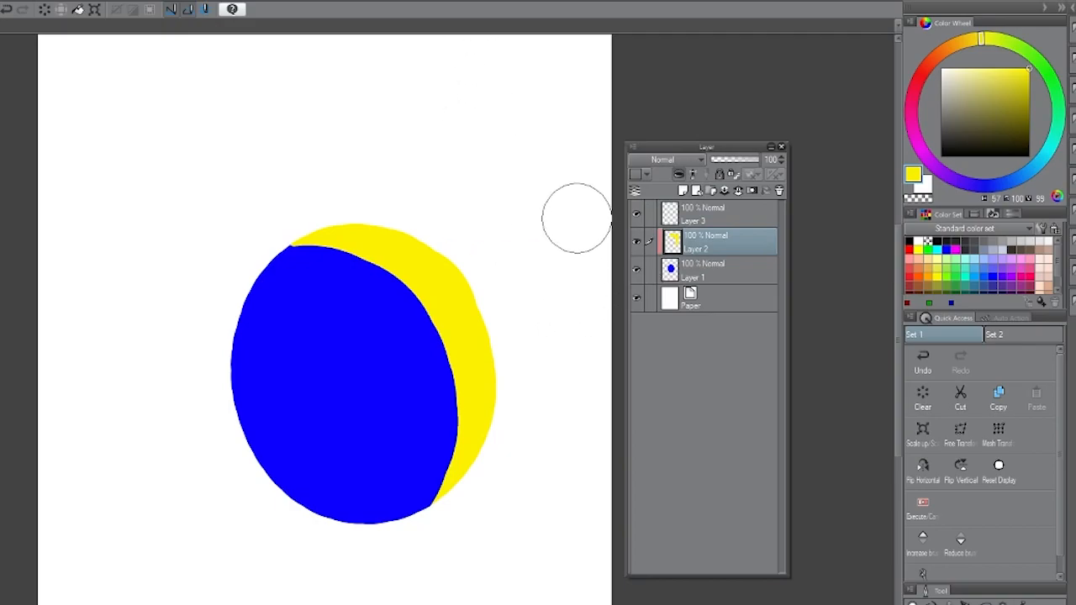
left_click(699, 210)
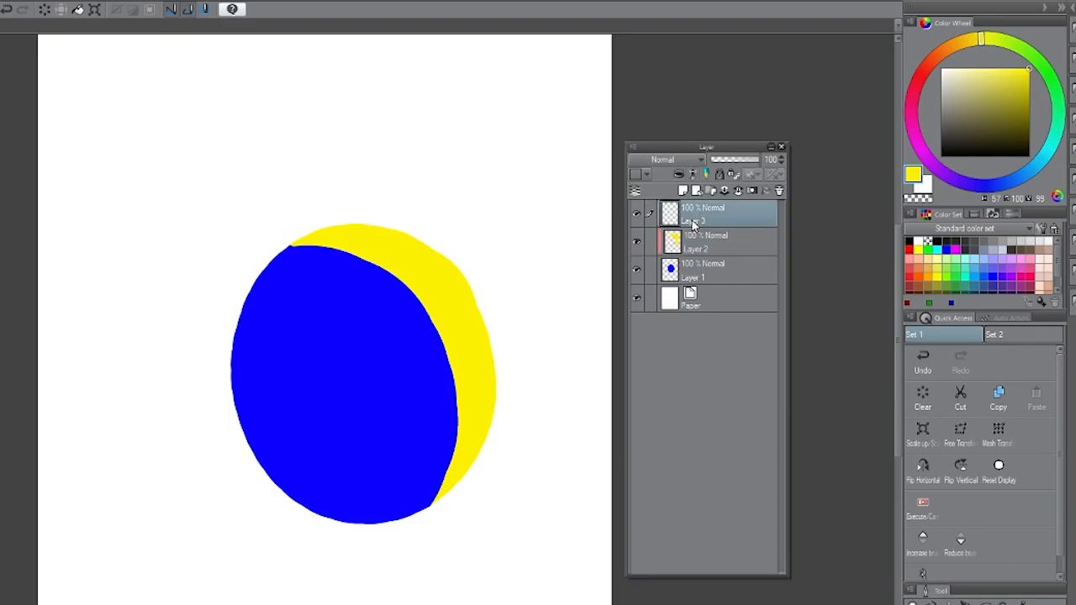
Step: Delete Layer 2 and Layer 1, keeping the empty layer above the paper as the active one
left_click(720, 225)
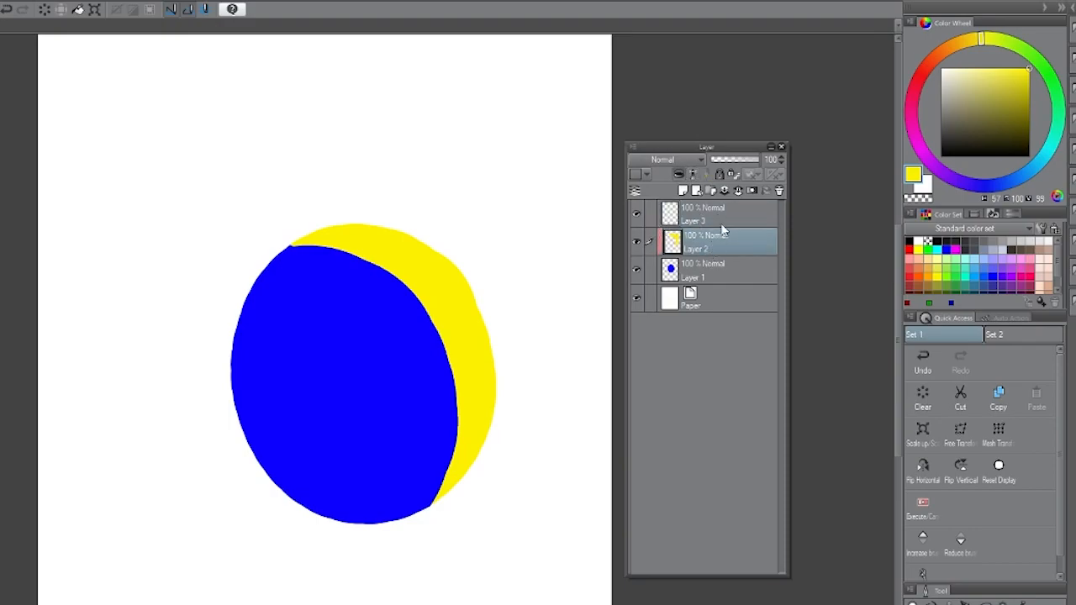
left_click(778, 191)
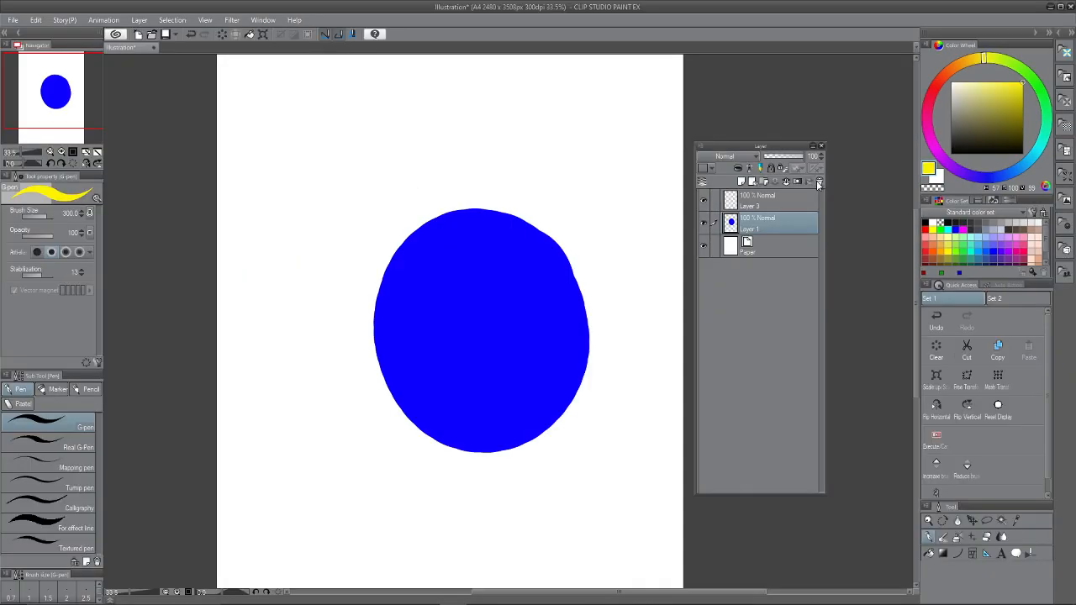
left_click(779, 190)
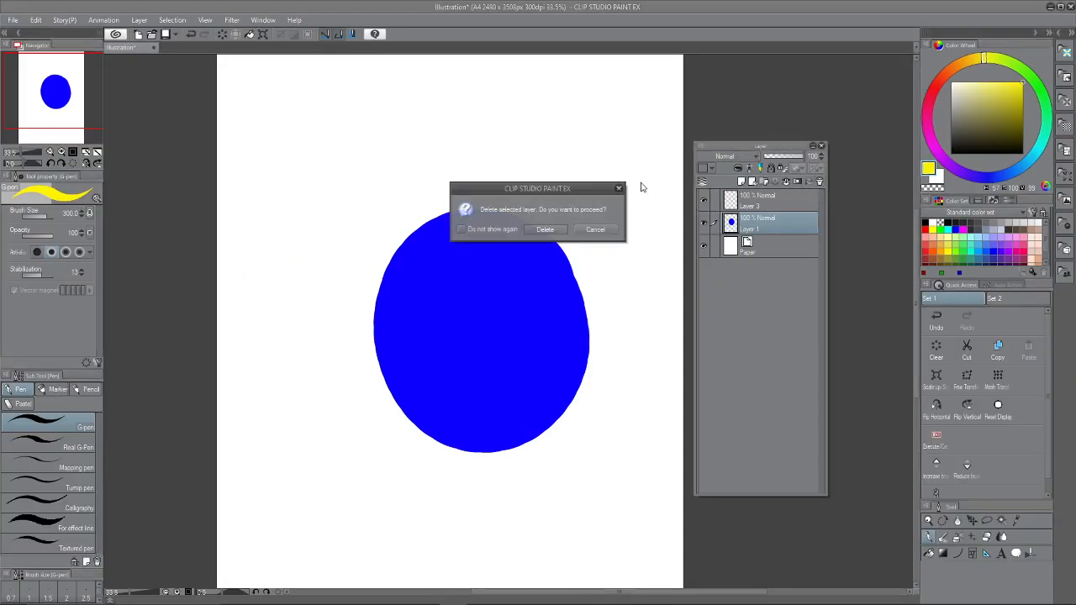
left_click(545, 230)
left_click(763, 206)
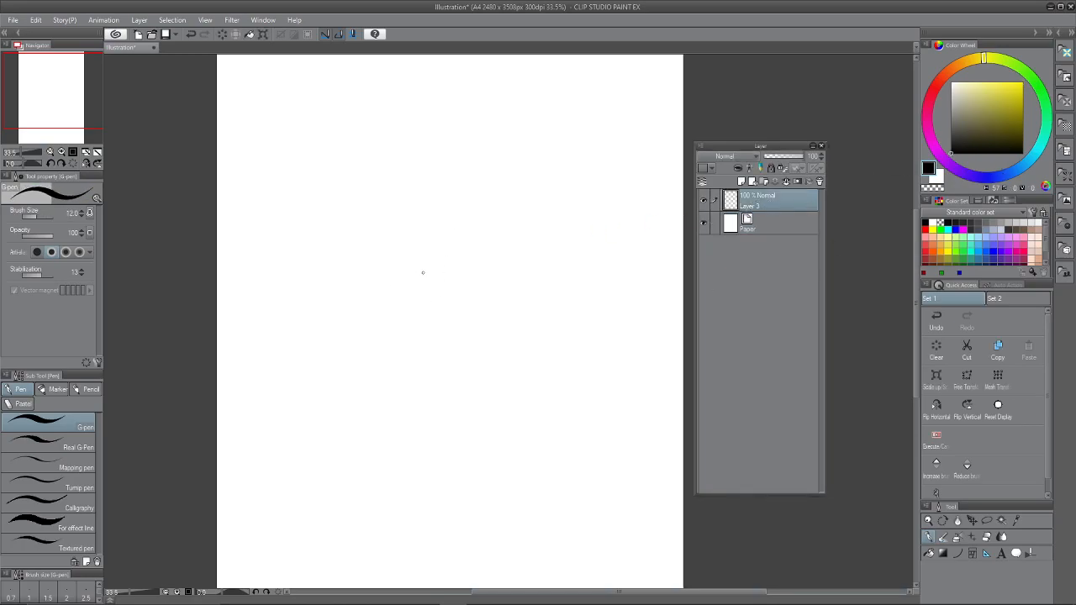
Step: Draw a black outline of a rounded hair tuft with two pointed tips, using the G-pen at size 12
mouse_move(469, 183)
left_mouse_down()
mouse_move(428, 314)
mouse_move(438, 325)
mouse_move(483, 250)
mouse_move(460, 325)
mouse_move(517, 187)
mouse_move(463, 191)
mouse_move(507, 167)
mouse_move(518, 211)
left_mouse_up()
key("ctrl+z")
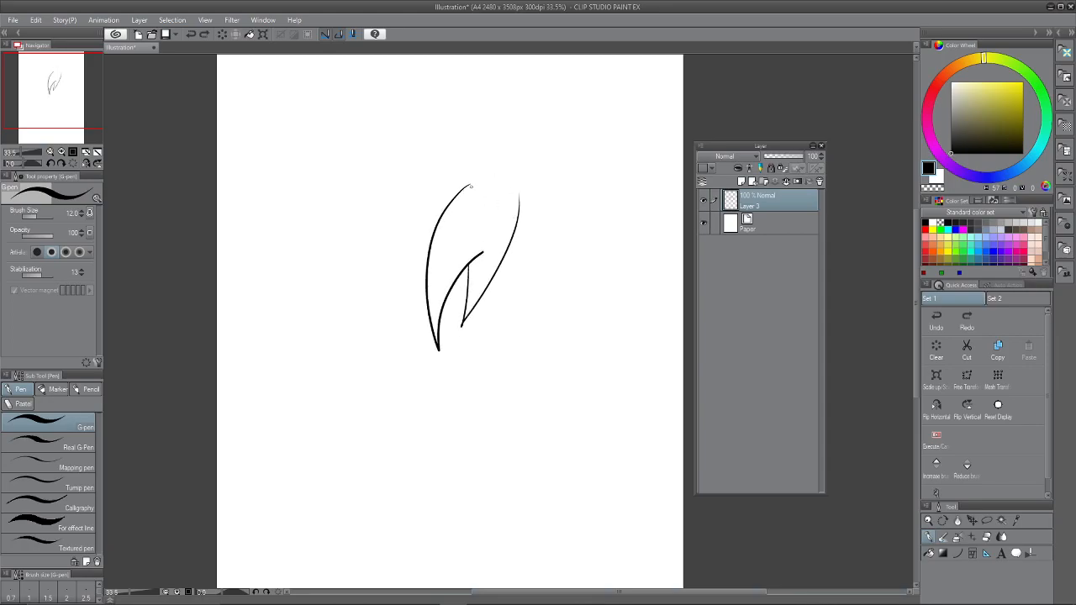
mouse_move(475, 181)
left_mouse_down()
mouse_move(510, 184)
mouse_move(517, 198)
mouse_move(500, 262)
mouse_move(560, 151)
left_mouse_up()
left_click_drag(545, 255, 504, 255)
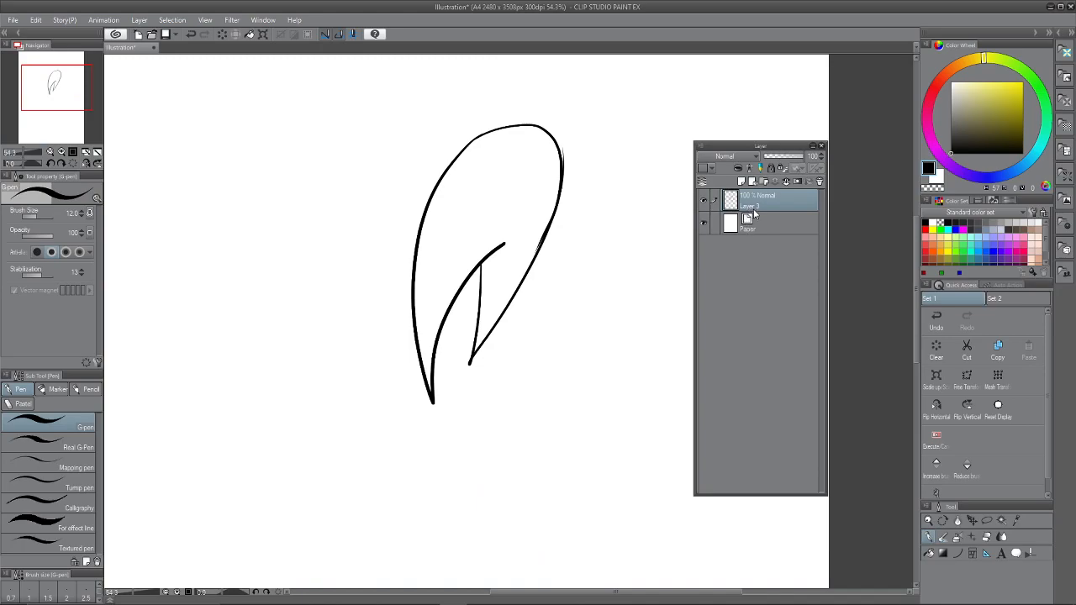
Step: Rename the outline's layer to lineart and place a new layer beneath it
double_click(751, 206)
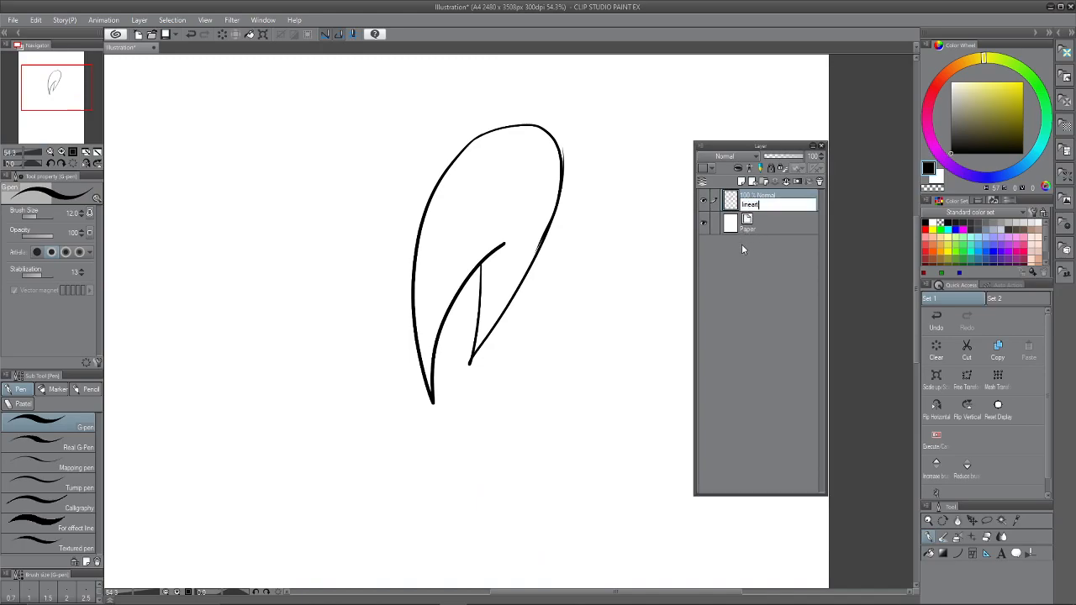
key("Return")
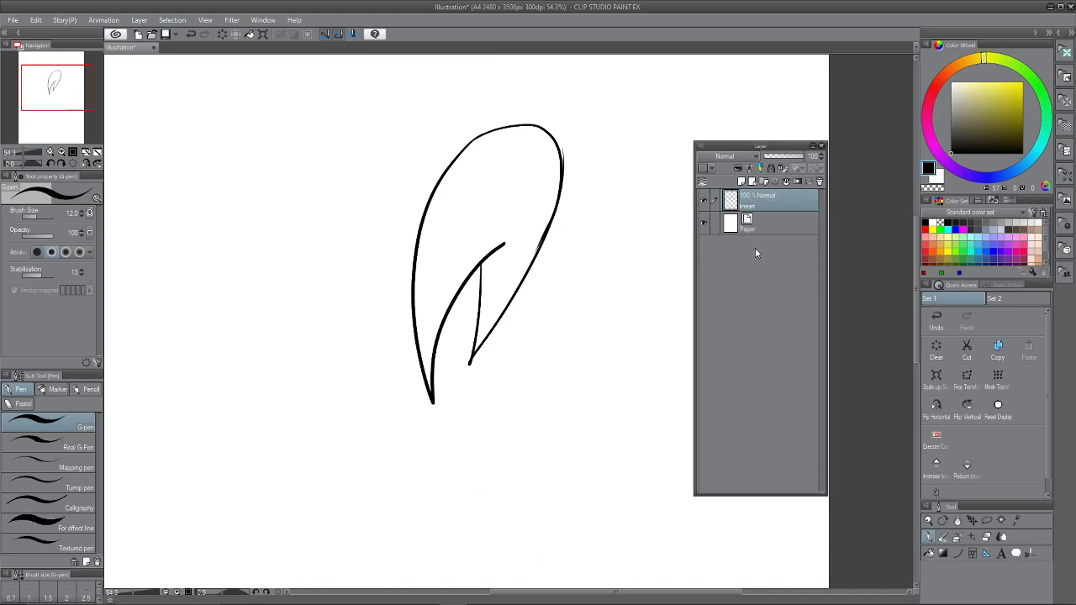
left_click(741, 183)
left_click_drag(762, 203, 756, 235)
key("ctrl+z")
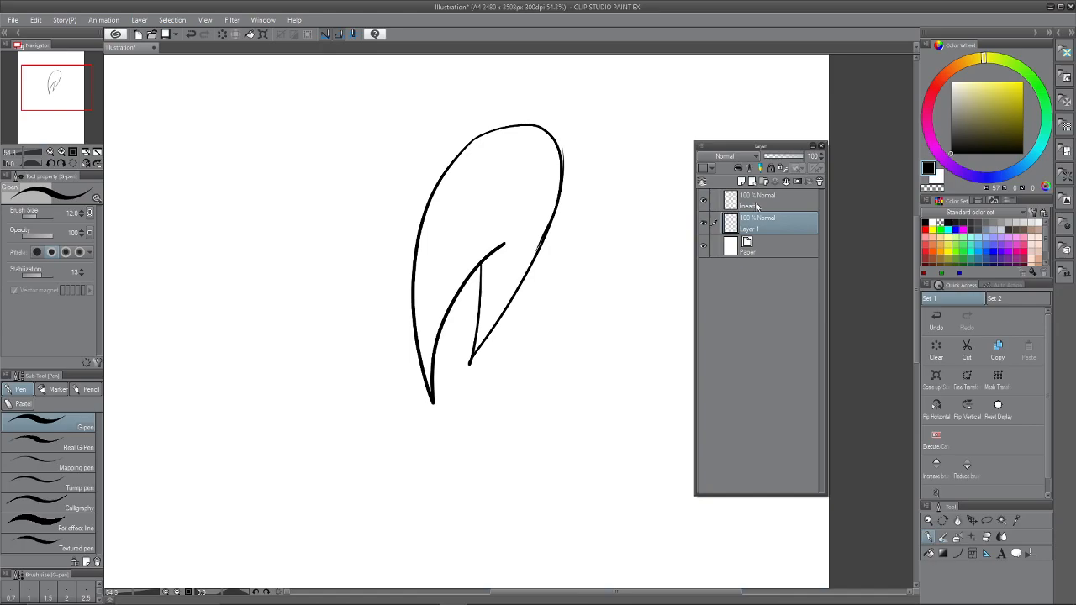
Step: Set the lineart layer as the reference layer and make Layer 1 active
left_click(758, 206)
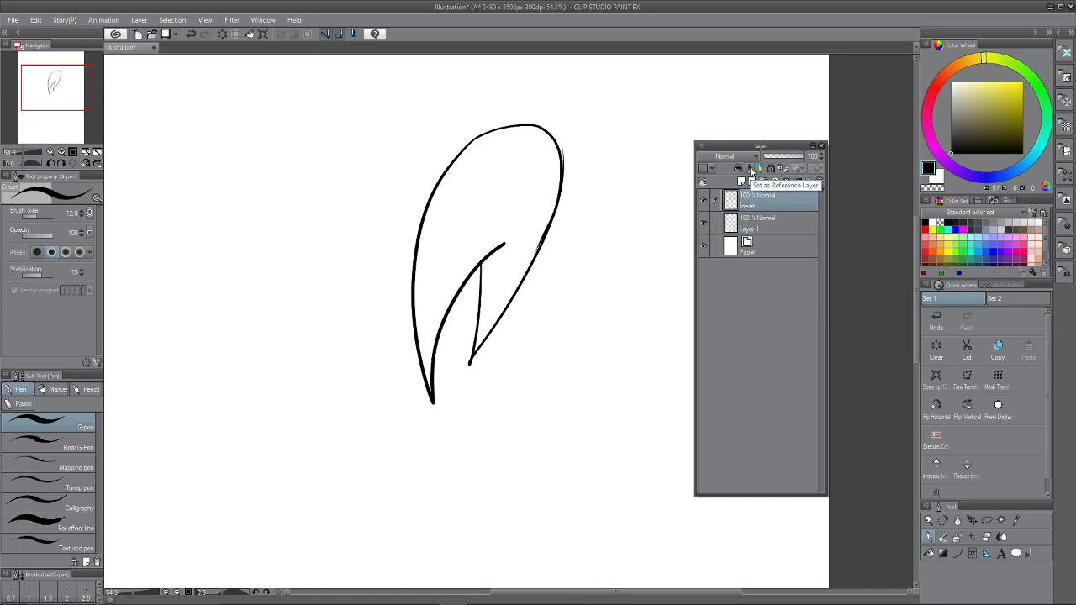
left_click(759, 219)
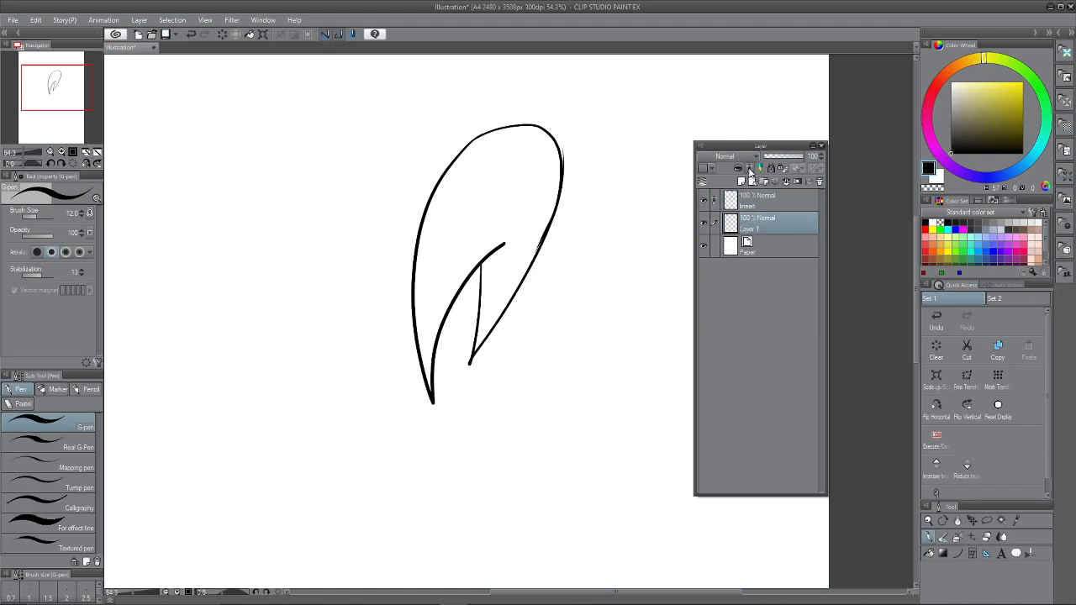
left_click(757, 201)
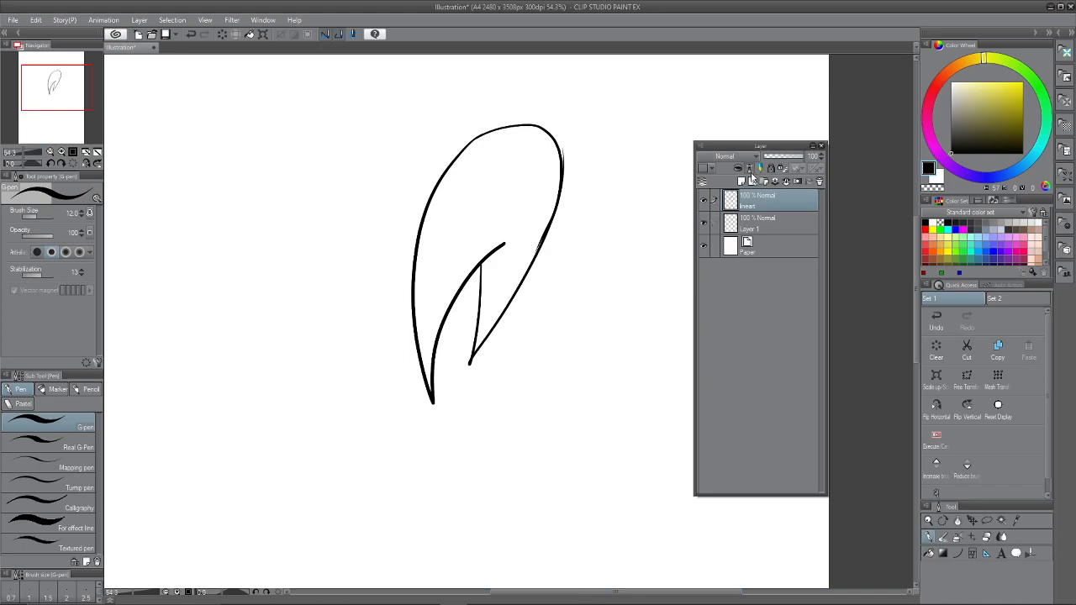
left_click(759, 221)
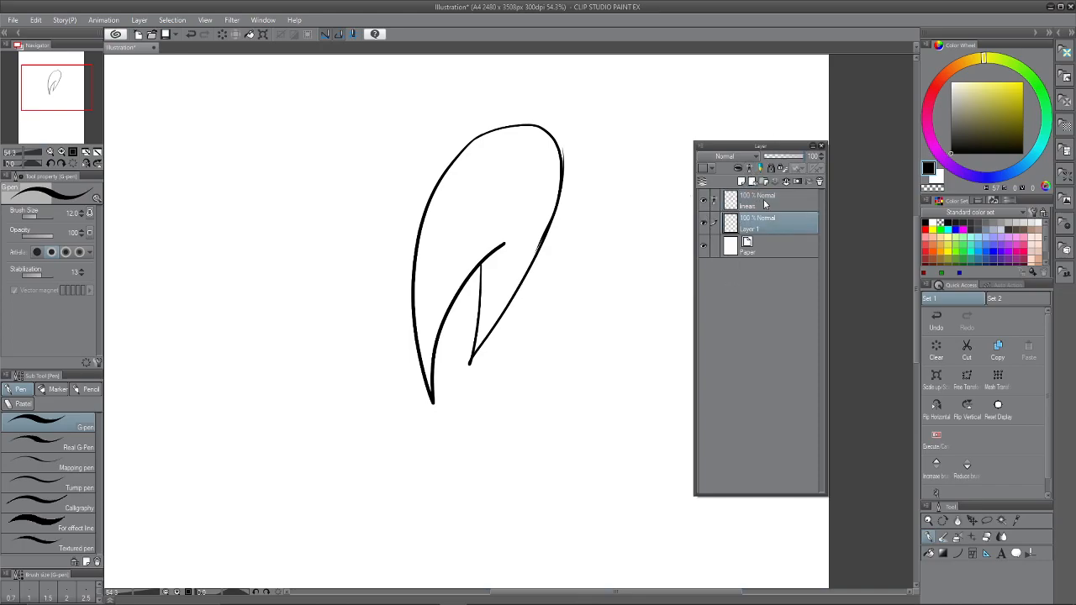
left_click(762, 199)
left_click(760, 220)
left_click(765, 199)
left_click(762, 221)
left_click(766, 198)
left_click(766, 223)
left_click(762, 200)
left_click(761, 224)
Step: Look through the Pen, Marker, Pencil and Pastel sub tools and return to the G-pen
left_click(48, 389)
left_click(82, 391)
left_click(24, 404)
left_click(23, 390)
left_click(49, 390)
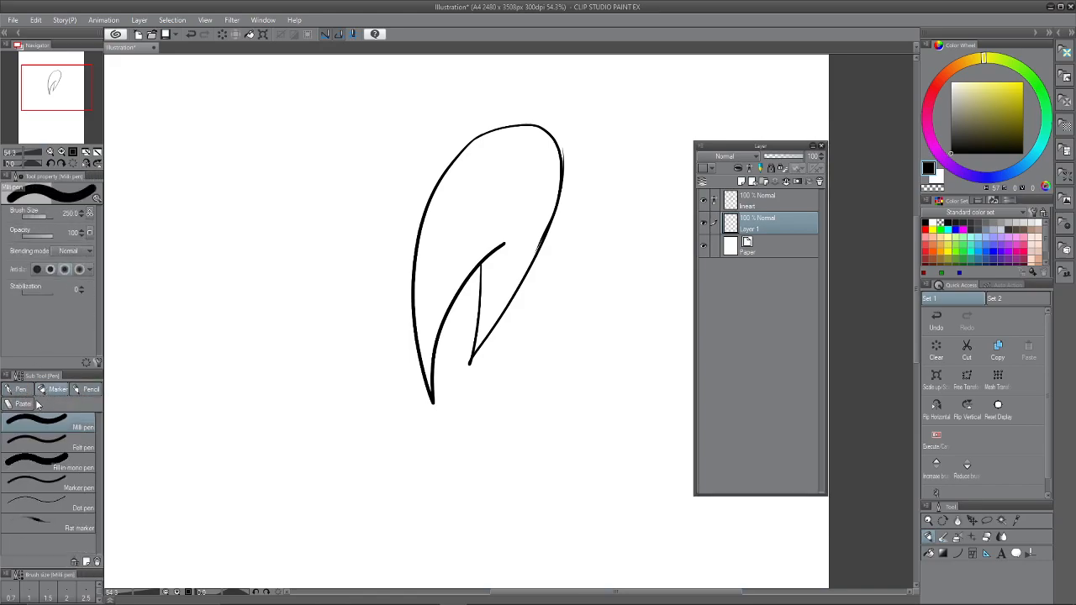
left_click(86, 392)
left_click(20, 390)
left_click(58, 445)
left_click(57, 502)
left_click(56, 522)
left_click(55, 540)
left_click(57, 504)
left_click(60, 482)
left_click(62, 462)
left_click(64, 440)
left_click(66, 423)
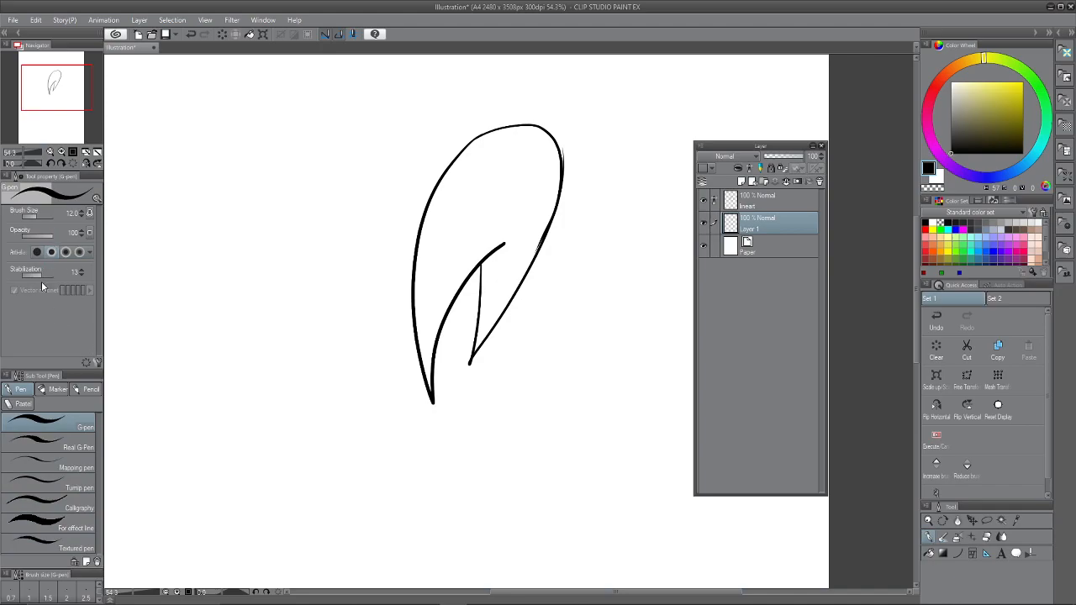
Step: Make the G-pen's Anti-overflow option "Do not exceed line of reference layer" available in its tool properties
left_click(98, 363)
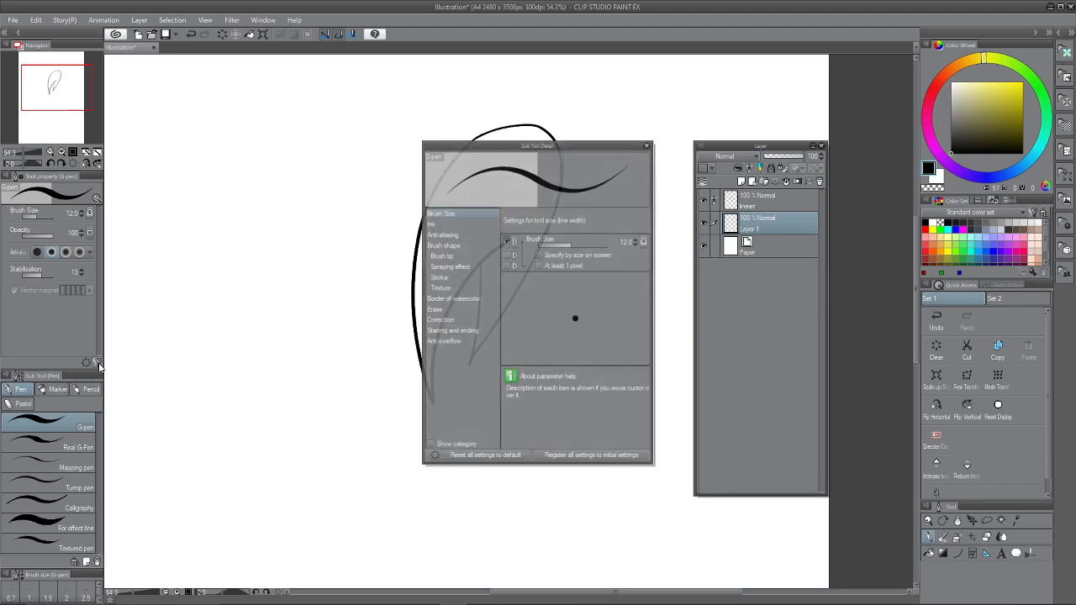
left_click(461, 343)
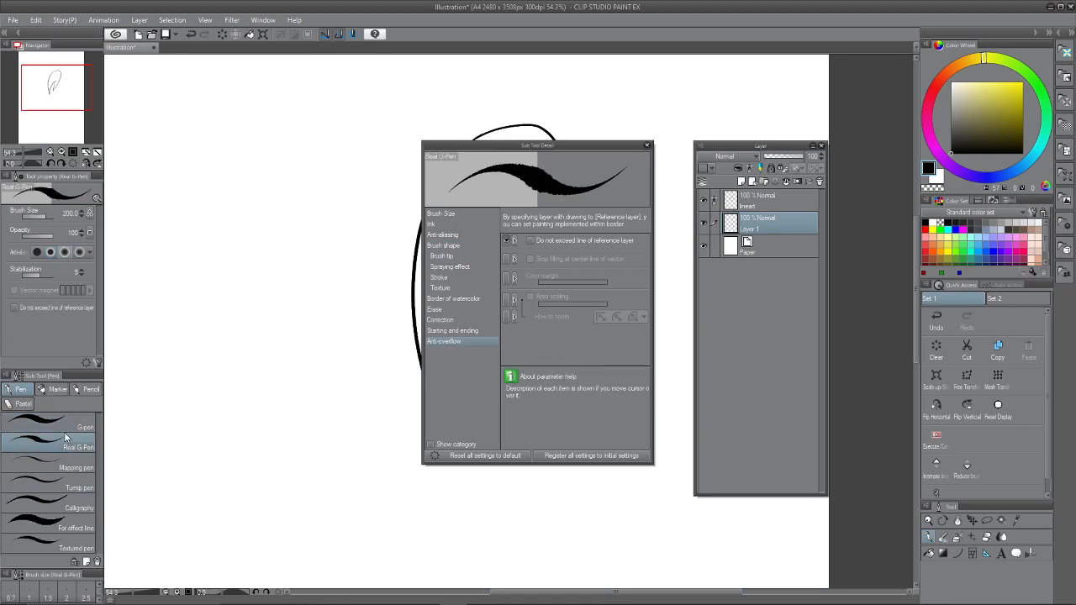
left_click(54, 446)
left_click(67, 429)
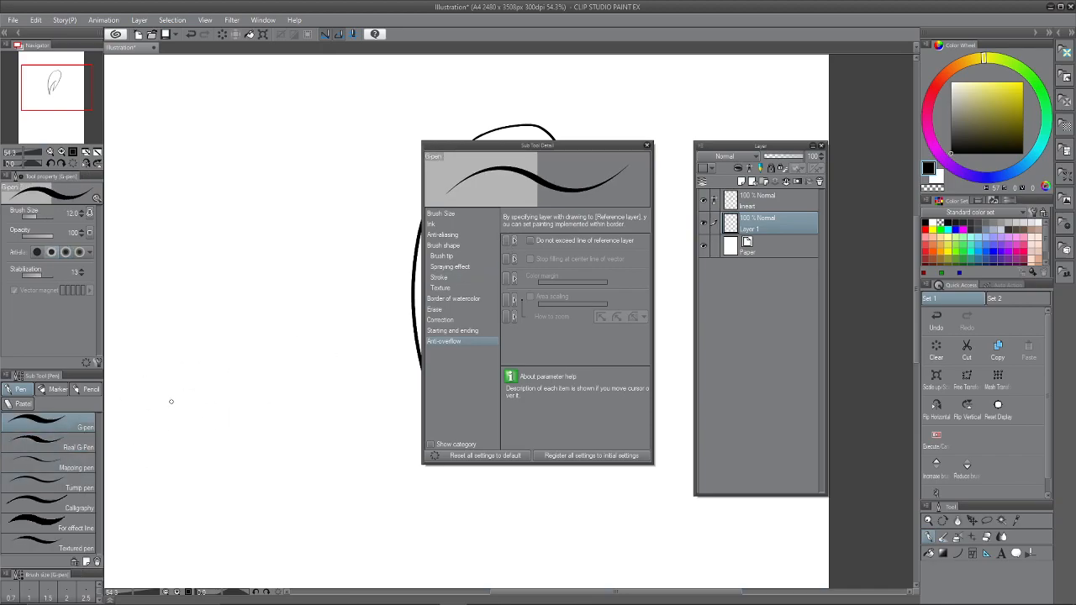
left_click(506, 241)
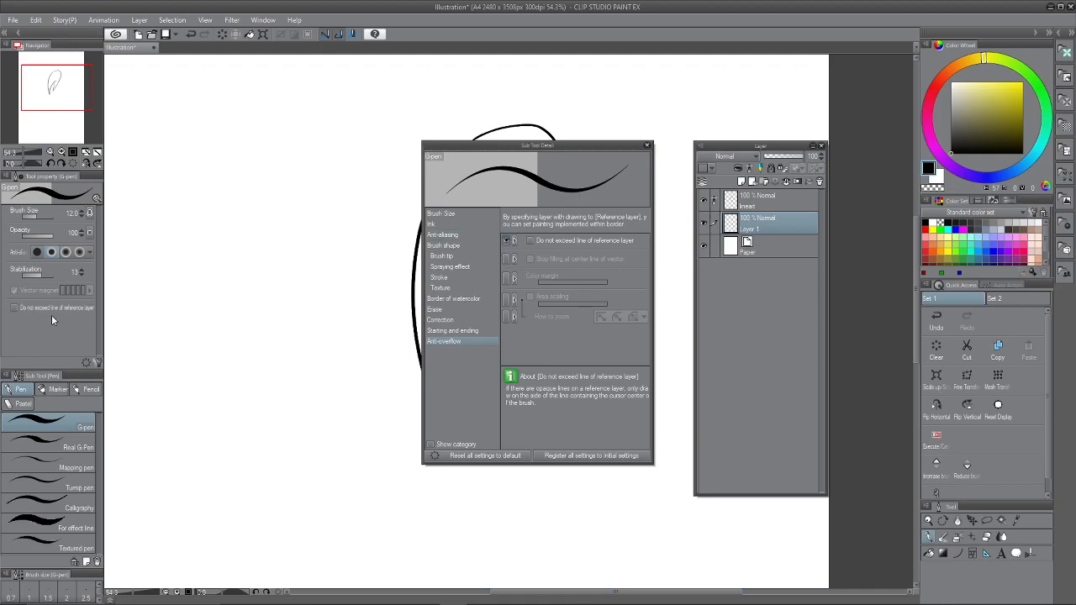
left_click(646, 147)
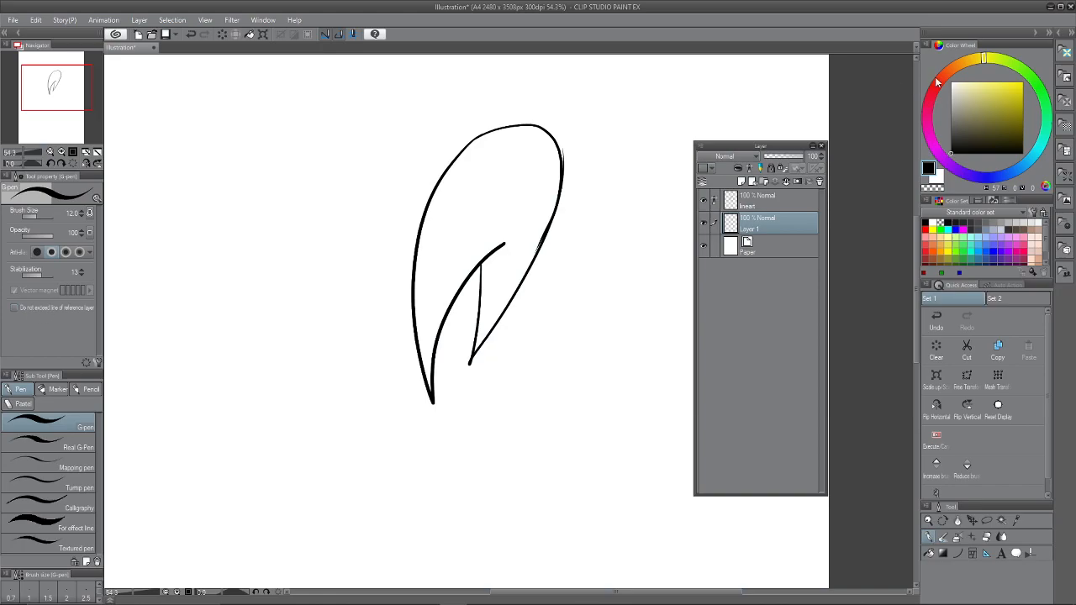
Step: Set the drawing color to red and enlarge the G-pen's brush size to 150
left_click_drag(1017, 76, 1027, 72)
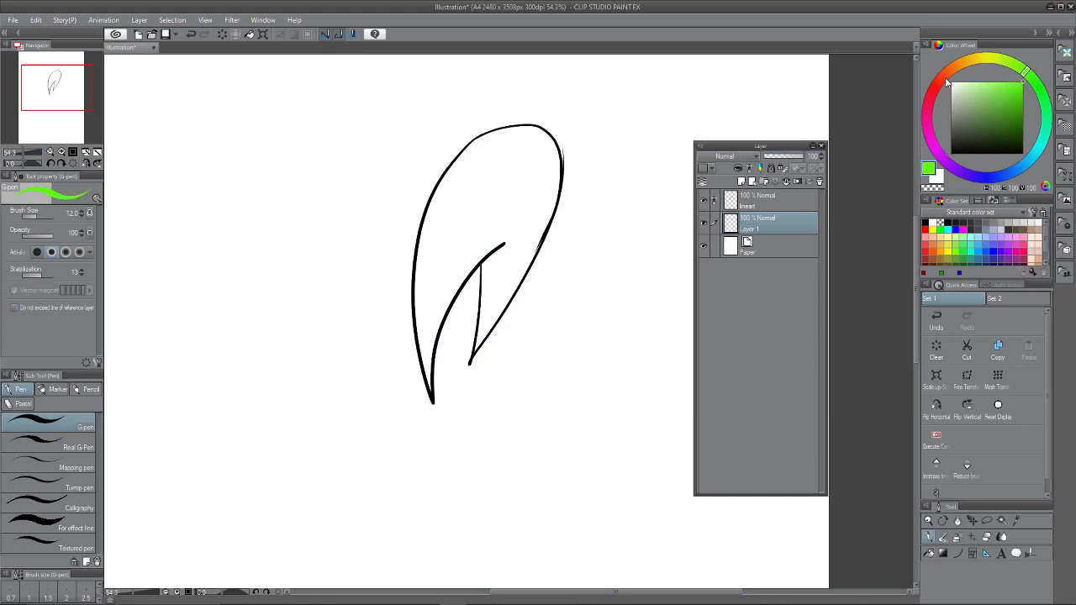
left_click_drag(944, 79, 938, 82)
key("bracketright")
key("bracketright")
key("bracketright")
key("bracketright")
key("bracketright")
key("bracketright")
key("bracketright")
key("bracketright")
key("bracketright")
key("bracketright")
key("bracketright")
key("bracketright")
key("bracketright")
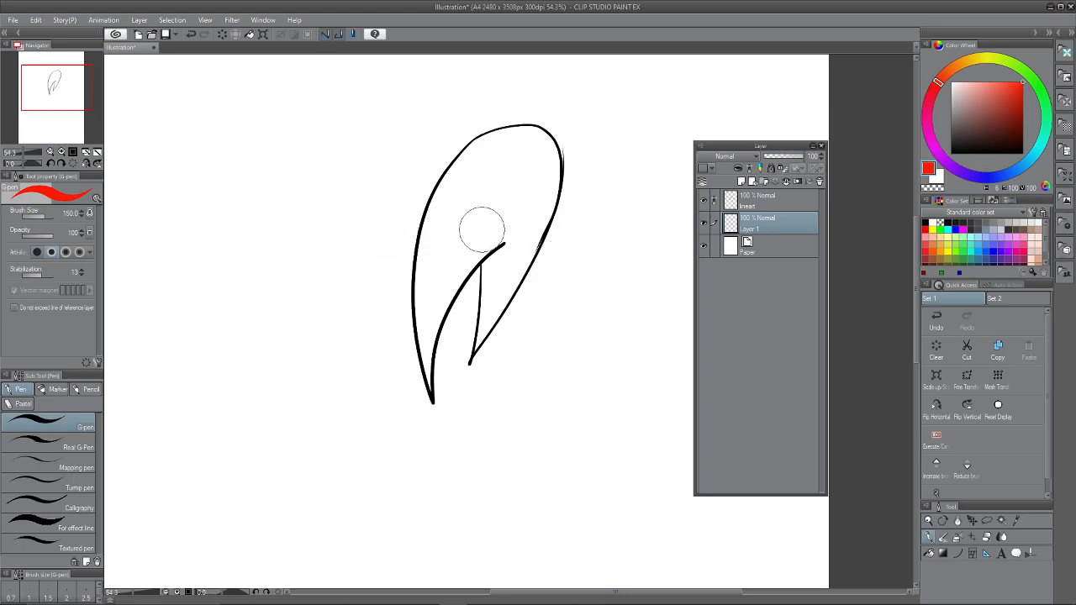
Step: Try painting red on Layer 1 without the reference layer limit and undo the strokes
mouse_move(476, 210)
left_mouse_down()
mouse_move(440, 237)
mouse_move(433, 201)
mouse_move(425, 229)
mouse_move(474, 163)
mouse_move(529, 171)
left_mouse_up()
key("ctrl+z")
key("ctrl+z")
Step: Enable "Do not exceed line of reference layer" and paint the inside of the tuft red on Layer 1
left_click(13, 308)
mouse_move(468, 223)
left_mouse_down()
mouse_move(435, 236)
mouse_move(452, 170)
mouse_move(419, 287)
mouse_move(427, 370)
mouse_move(436, 299)
mouse_move(485, 220)
mouse_move(469, 255)
mouse_move(503, 235)
mouse_move(479, 337)
mouse_move(538, 176)
mouse_move(528, 143)
mouse_move(475, 153)
mouse_move(463, 174)
mouse_move(491, 197)
mouse_move(487, 212)
mouse_move(521, 168)
mouse_move(544, 171)
mouse_move(515, 246)
mouse_move(542, 185)
left_mouse_up()
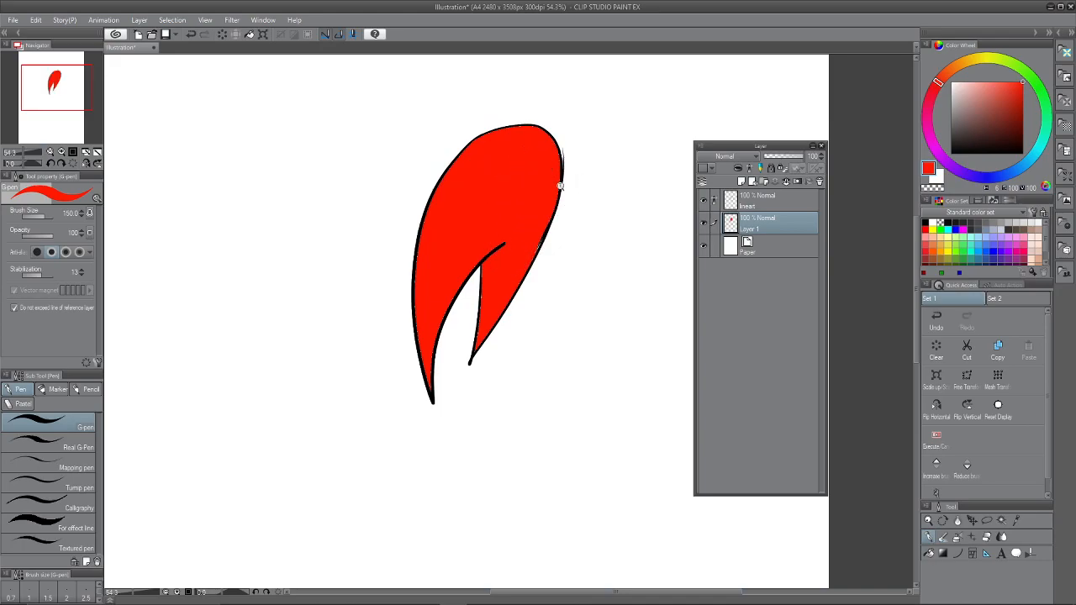
Step: Reduce the G-pen's brush size to 5 and examine up close where the red paint meets the lineart
scroll(560, 185, "up", 10)
key("bracketleft")
key("bracketleft")
key("bracketleft")
key("bracketleft")
key("bracketleft")
key("bracketleft")
key("bracketleft")
key("bracketleft")
key("bracketleft")
key("bracketleft")
key("bracketleft")
key("bracketleft")
key("bracketleft")
key("bracketleft")
key("bracketleft")
key("bracketleft")
key("bracketleft")
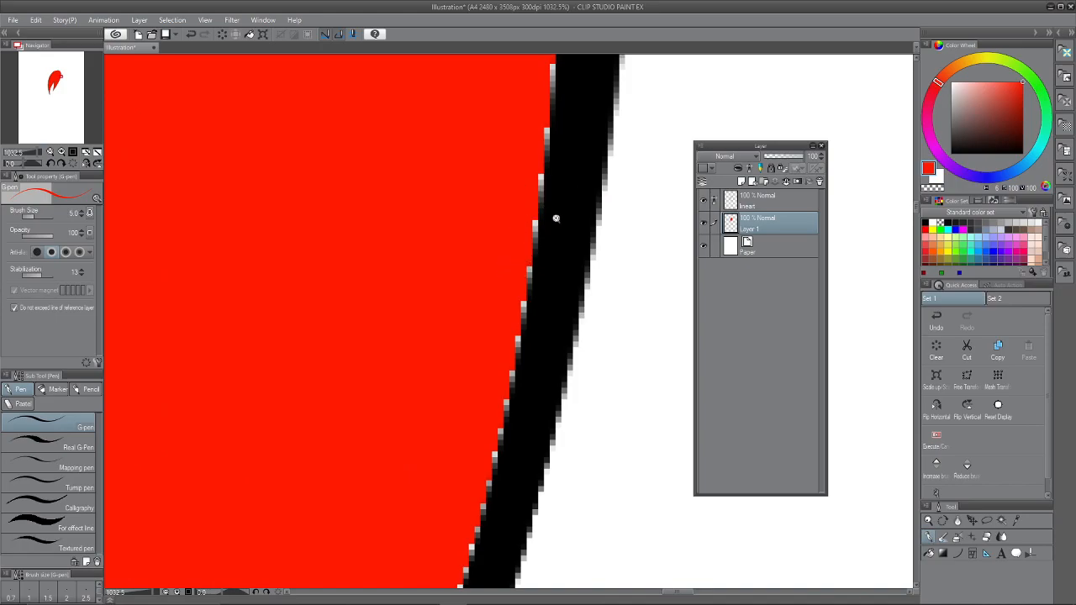
scroll(554, 226, "down", 10)
left_click(765, 201)
left_click(52, 253)
left_click(37, 252)
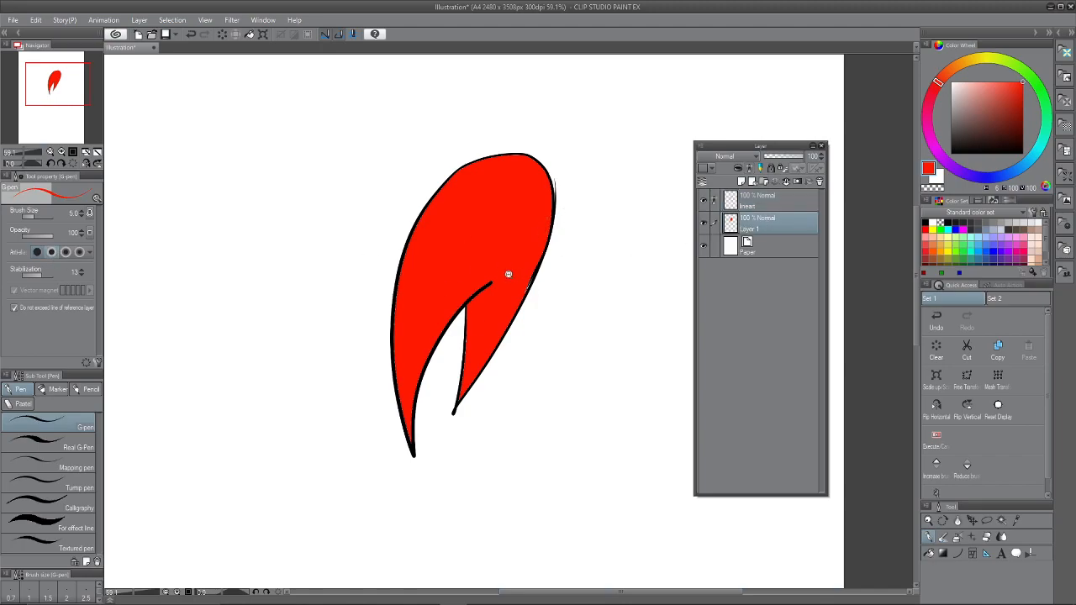
scroll(509, 272, "up", 3)
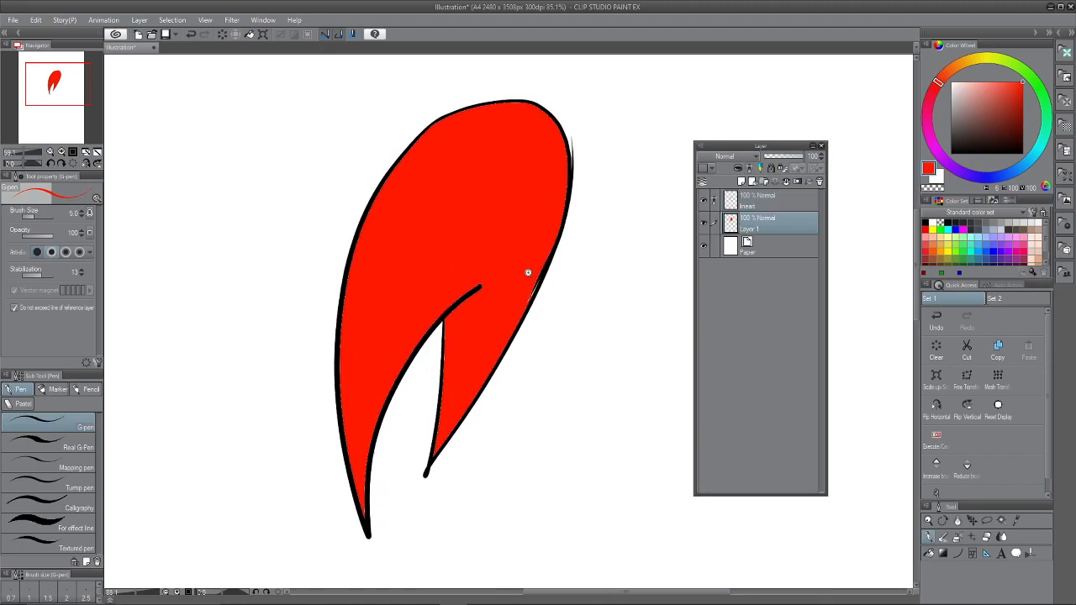
Step: Apply the Smoothing blur filter to the lineart layer
left_click(231, 19)
mouse_move(276, 35)
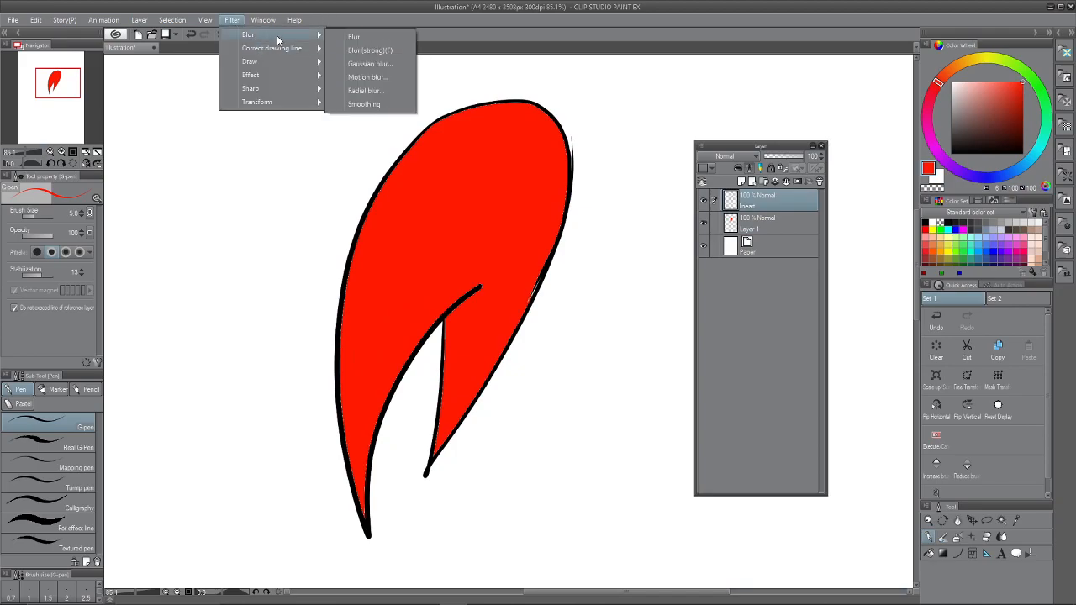
left_click(384, 105)
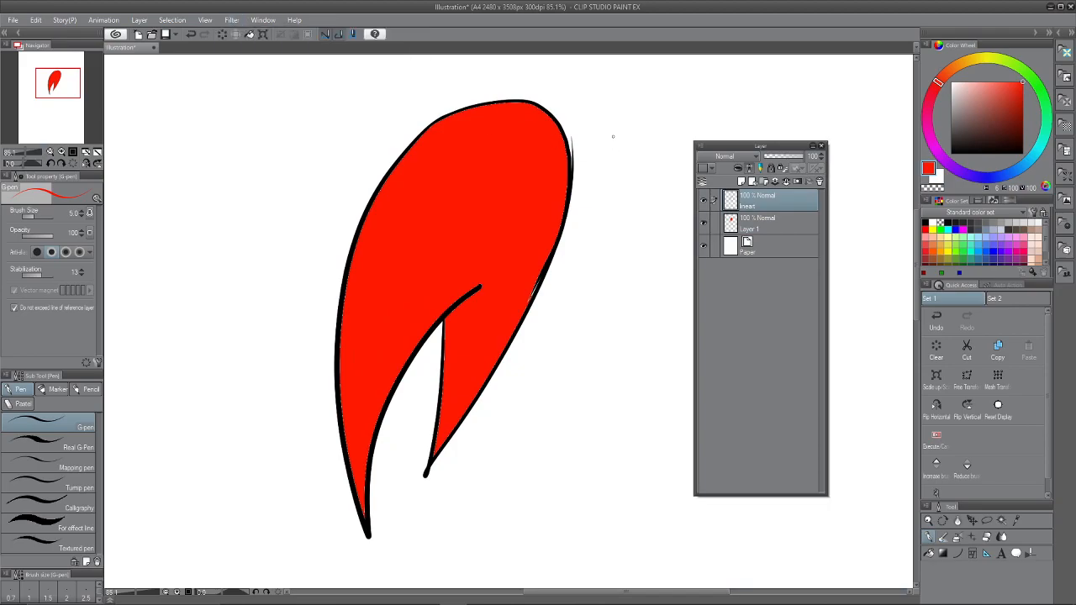
left_click_drag(549, 234, 529, 279)
left_click_drag(507, 313, 521, 273)
mouse_move(491, 302)
left_mouse_down()
mouse_move(509, 300)
mouse_move(514, 312)
mouse_move(501, 312)
left_mouse_up()
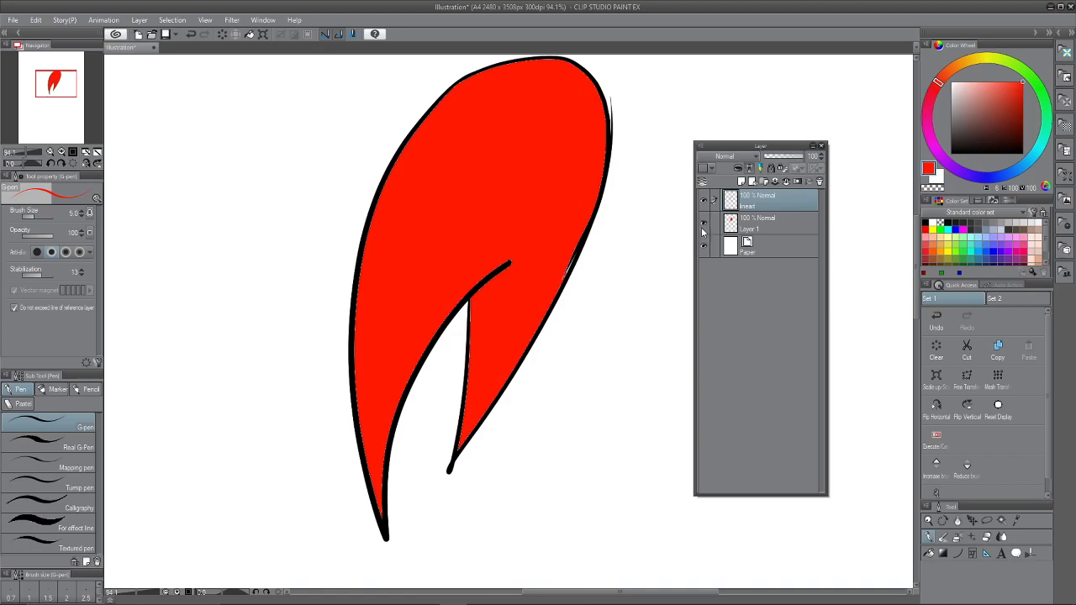
left_click(752, 225)
left_click(752, 206)
Step: Set the G-pen to black at size 4 and draw the first pointed hair strands in the blank area below the red tuft
left_click_drag(513, 262, 478, 289)
left_click_drag(504, 329, 547, 286)
key("[")
left_click(951, 153)
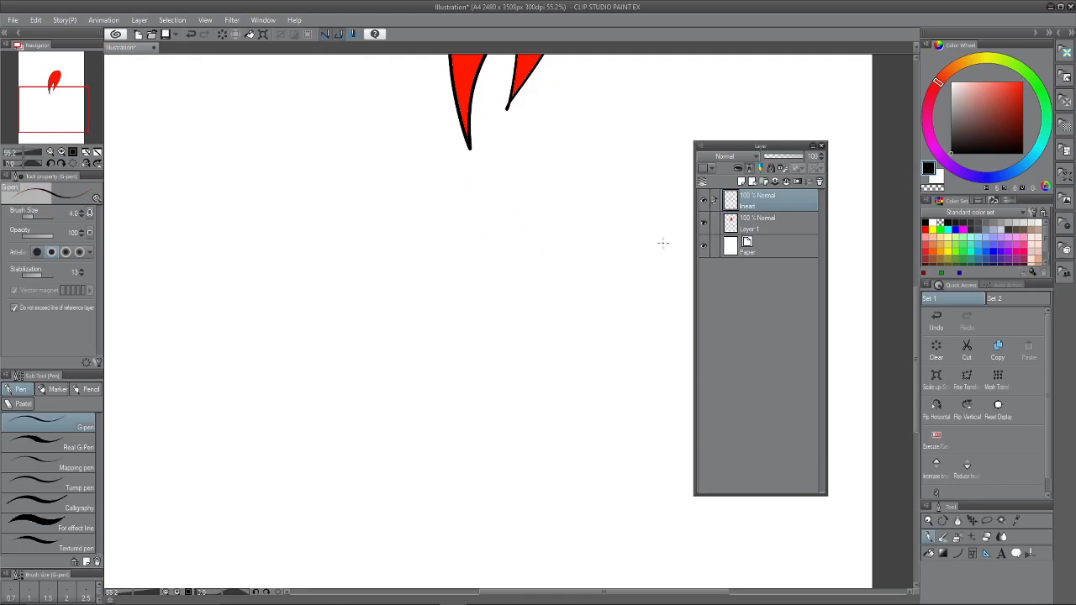
mouse_move(400, 216)
left_mouse_down()
mouse_move(258, 274)
mouse_move(318, 270)
mouse_move(260, 374)
mouse_move(328, 344)
mouse_move(317, 347)
mouse_move(331, 414)
mouse_move(345, 369)
mouse_move(373, 437)
left_mouse_up()
left_click_drag(373, 438, 400, 379)
left_click_drag(401, 379, 416, 445)
left_click_drag(416, 444, 434, 387)
Step: Draw the remaining pointed strands and the rounded crown of the hair outline in black on the lineart layer
key("ctrl+space")
mouse_move(327, 401)
left_mouse_down()
mouse_move(384, 385)
mouse_move(391, 362)
left_mouse_up()
key("ctrl+z")
key("ctrl+z")
key("ctrl+space")
mouse_move(472, 281)
left_mouse_down()
mouse_move(420, 322)
mouse_move(531, 202)
mouse_move(553, 325)
mouse_move(592, 229)
mouse_move(535, 281)
left_mouse_up()
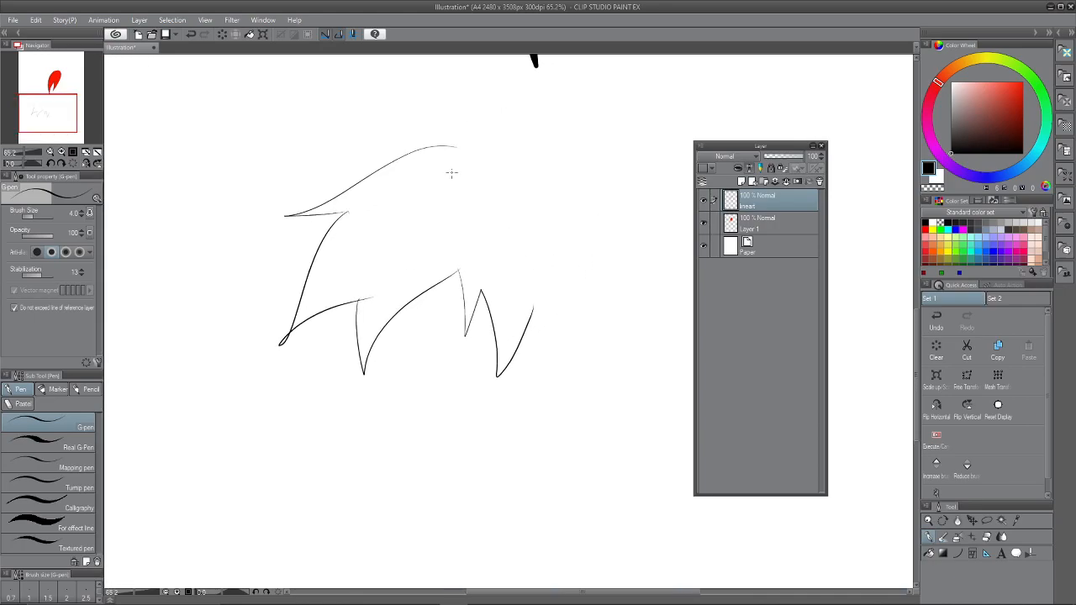
mouse_move(461, 149)
left_mouse_down()
mouse_move(520, 154)
mouse_move(579, 306)
left_mouse_up()
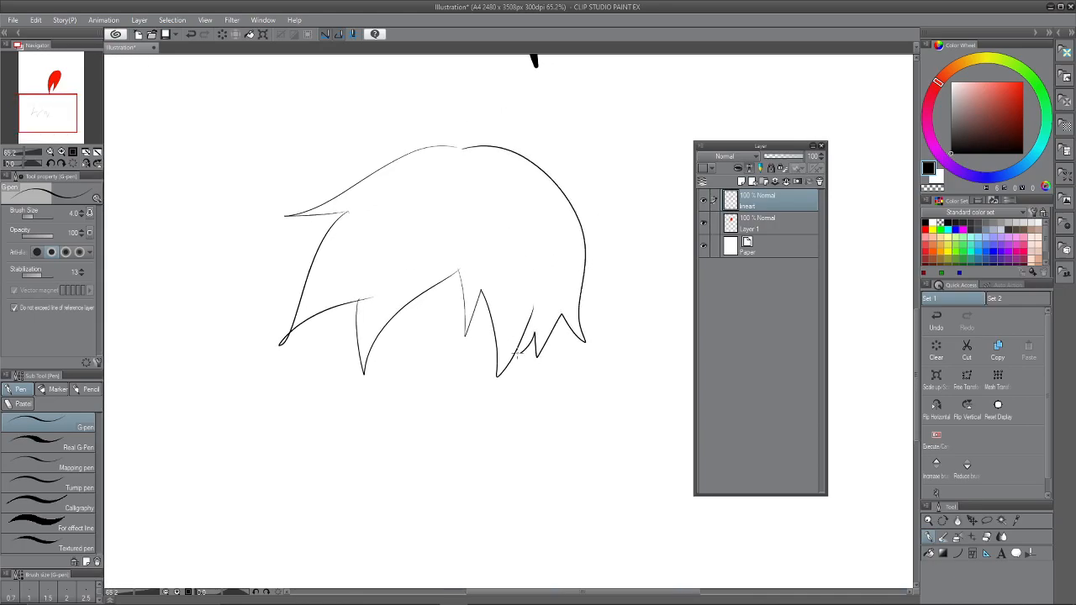
Step: Close the gaps in the hair outline at the left strand's inner corner and at the middle of the crown
scroll(518, 347, "up", 5)
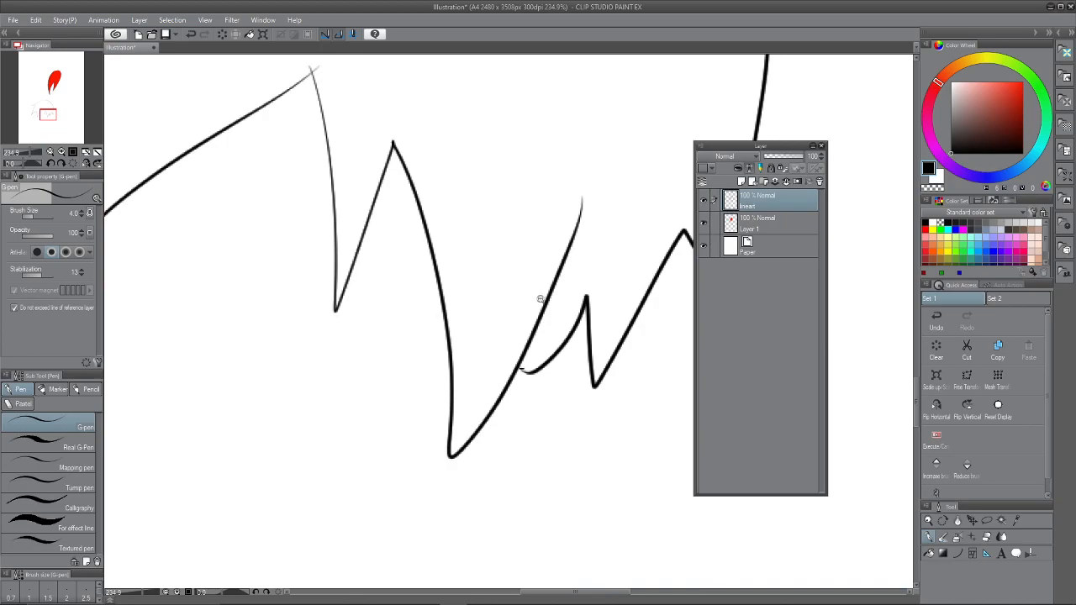
scroll(548, 294, "down", 5)
scroll(316, 208, "up", 8)
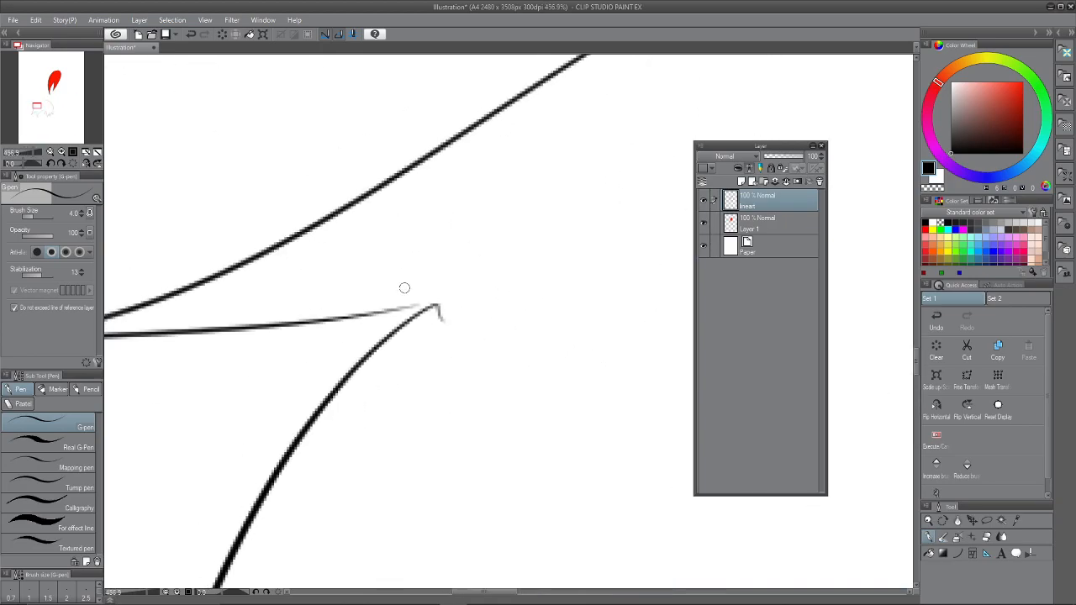
left_click_drag(387, 309, 436, 299)
scroll(516, 336, "down", 10)
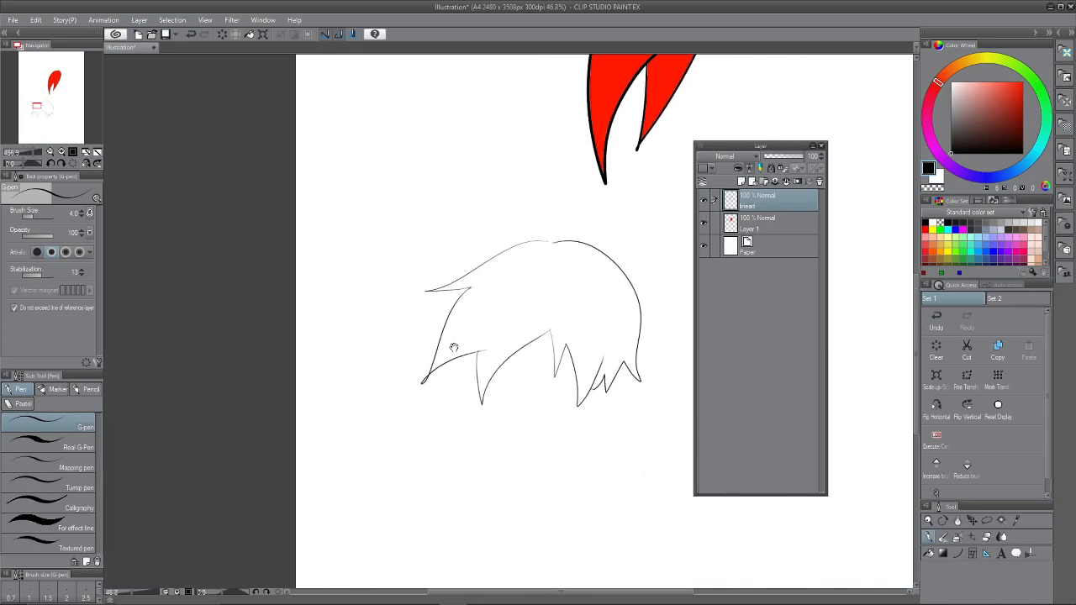
scroll(530, 317, "up", 9)
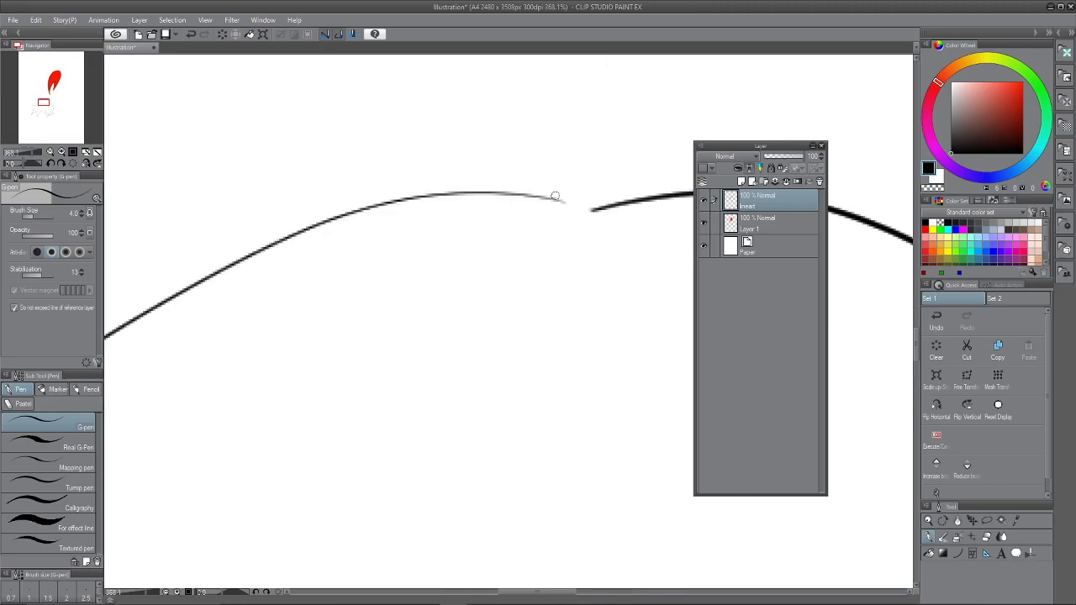
key("ctrl+z")
left_click_drag(559, 201, 594, 211)
Step: Fill the hair outline with bright red on Layer 1 using the Fill tool that refers to other layers
left_click_drag(579, 274, 545, 320)
left_click_drag(564, 382, 432, 213)
left_click_drag(358, 281, 403, 300)
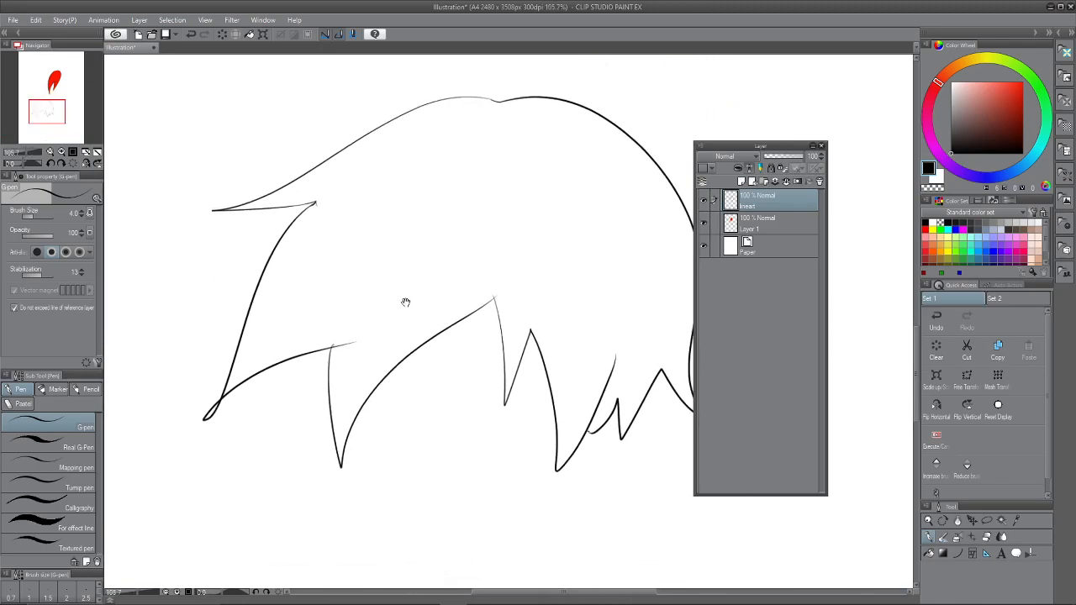
key("g")
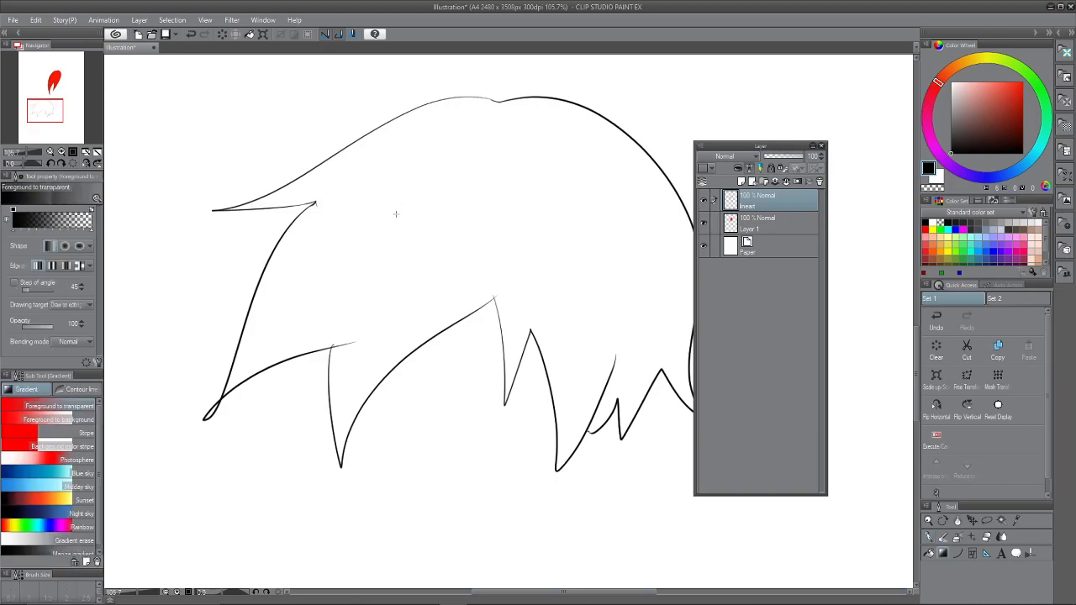
key("g")
left_click(439, 208)
key("ctrl+z")
mouse_move(465, 151)
left_mouse_down()
mouse_move(454, 286)
mouse_move(454, 233)
left_mouse_up()
left_click(985, 112)
left_click(775, 227)
left_click_drag(1007, 97, 1022, 82)
left_click(456, 331)
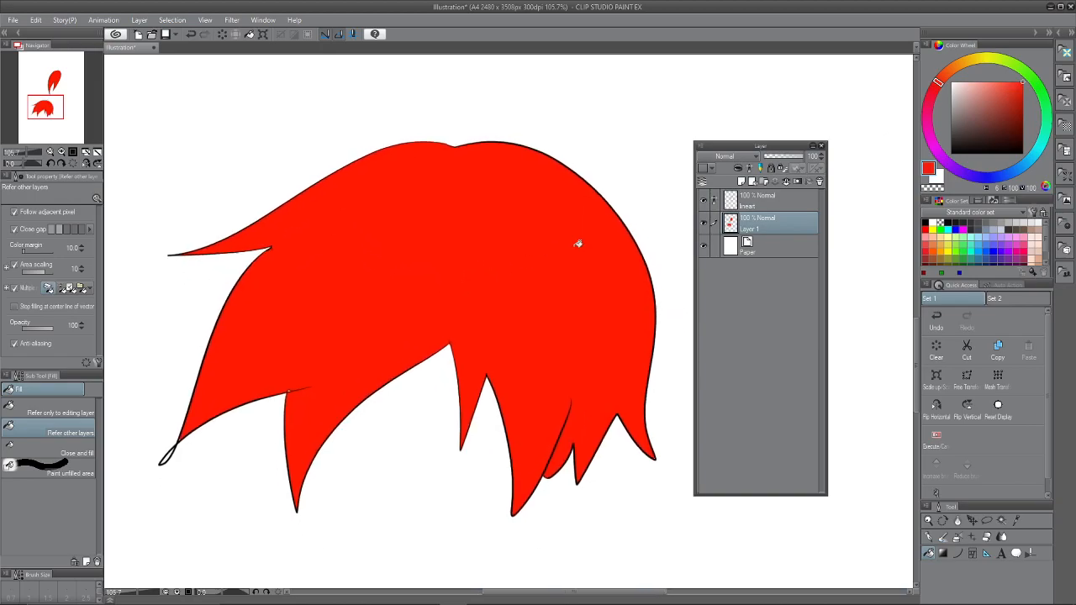
Step: Examine up close how the red fill meets the hair's lineart at the edges and pointed strands
scroll(396, 252, "up", 4)
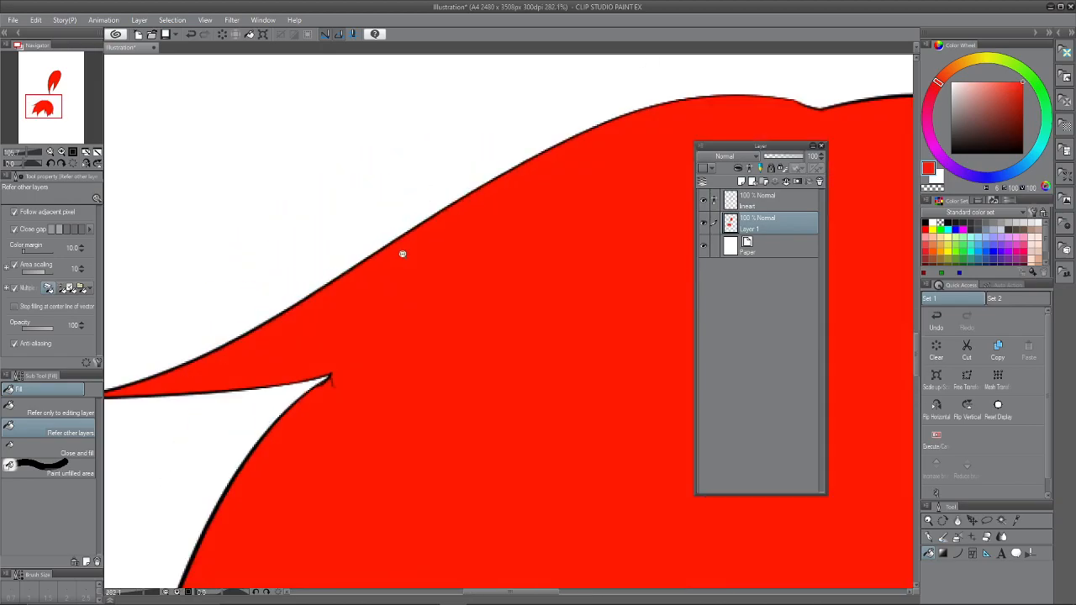
scroll(511, 221, "down", 4)
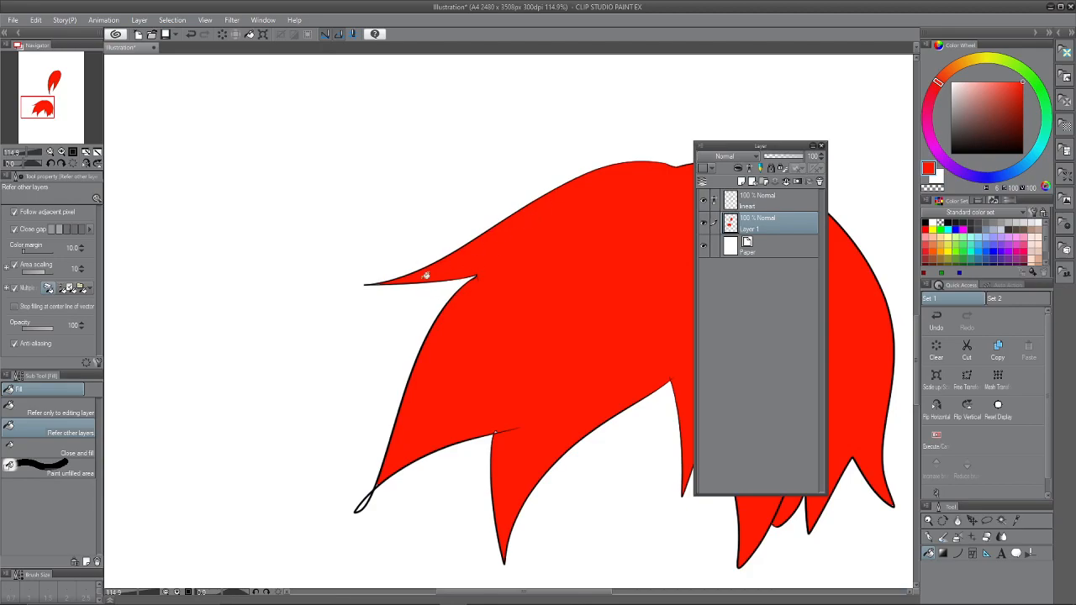
scroll(442, 243, "up", 5)
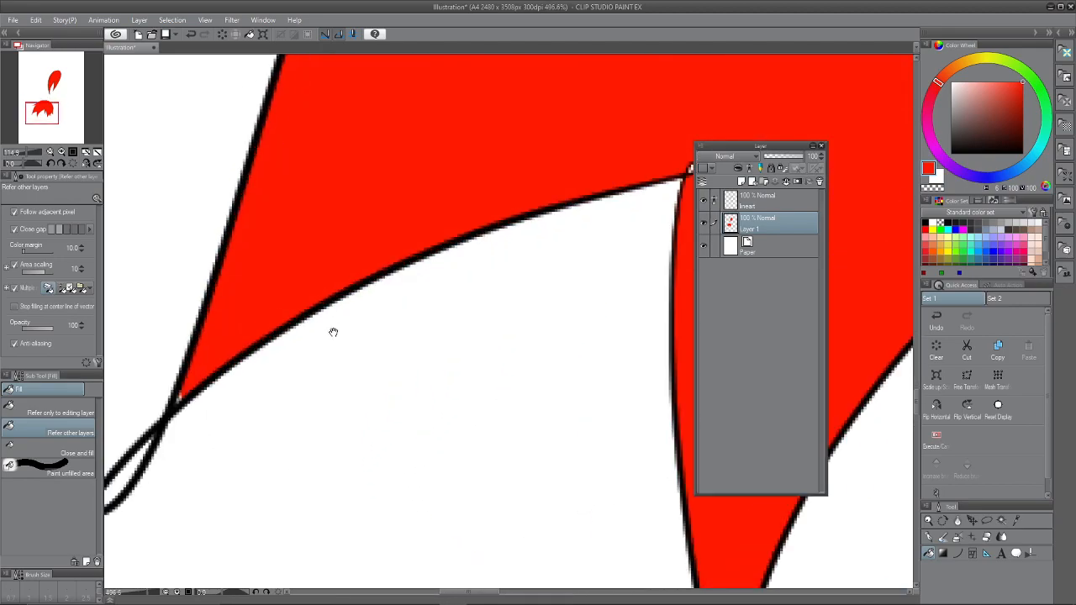
scroll(348, 305, "down", 4)
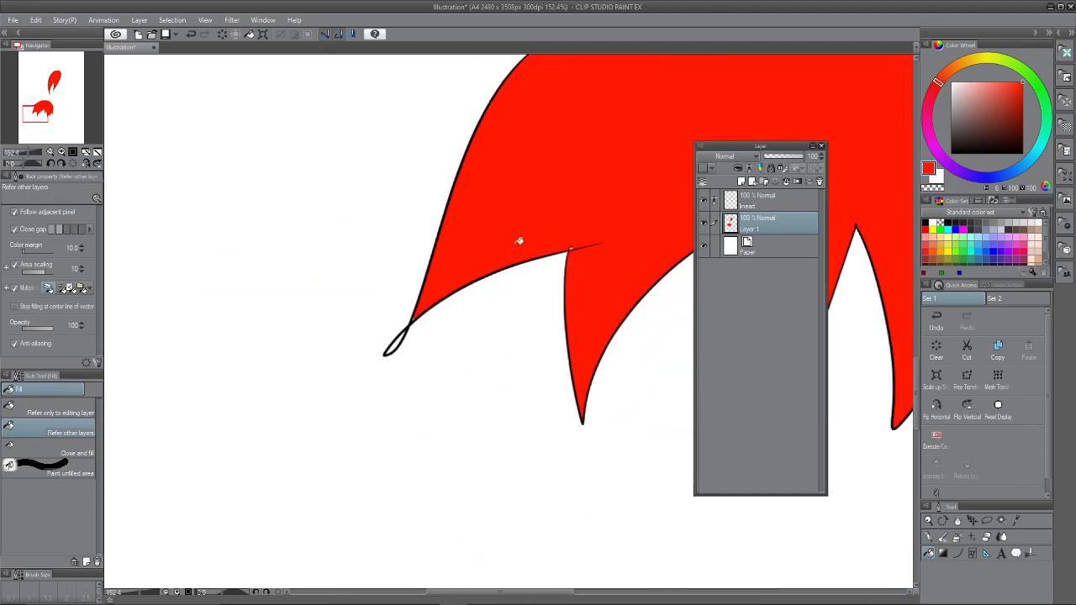
scroll(513, 246, "down", 3)
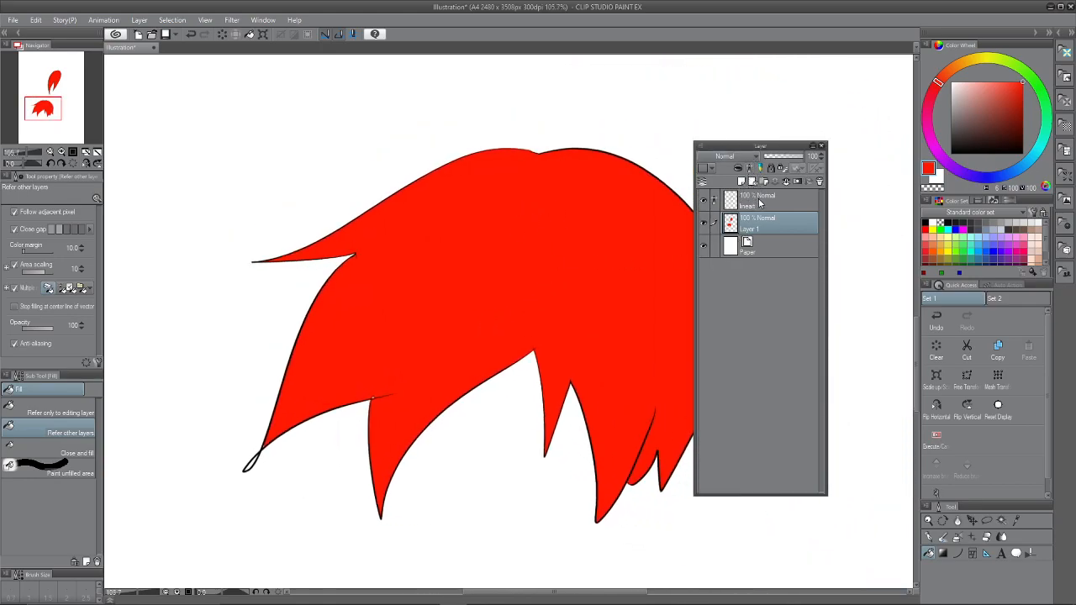
left_click(756, 201)
left_click(754, 227)
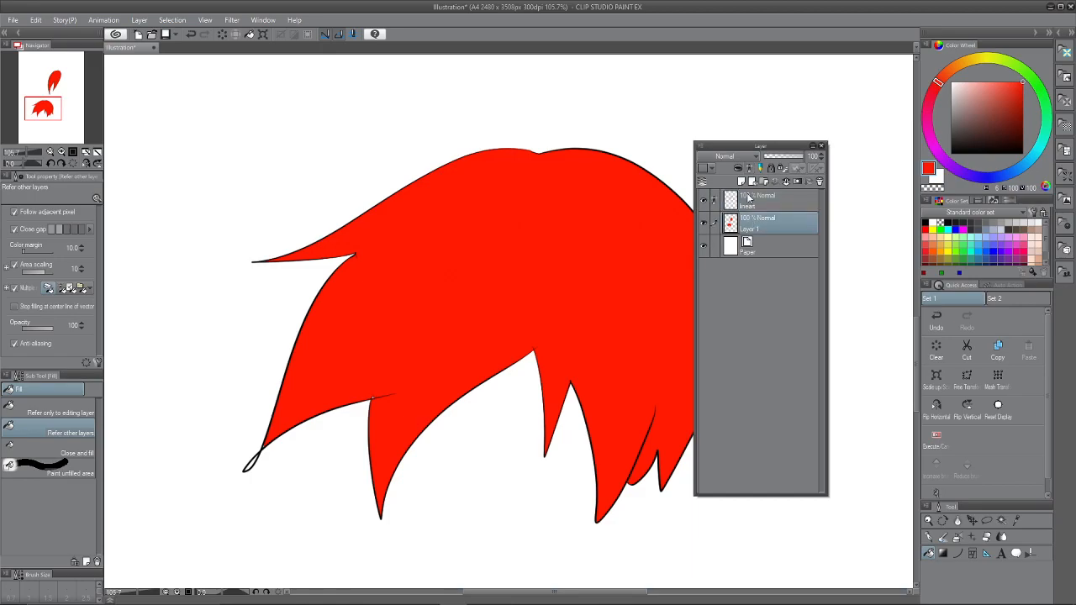
Step: Add a new raster layer above Layer 1 and set the G-pen to light red at size 17
left_click(742, 182)
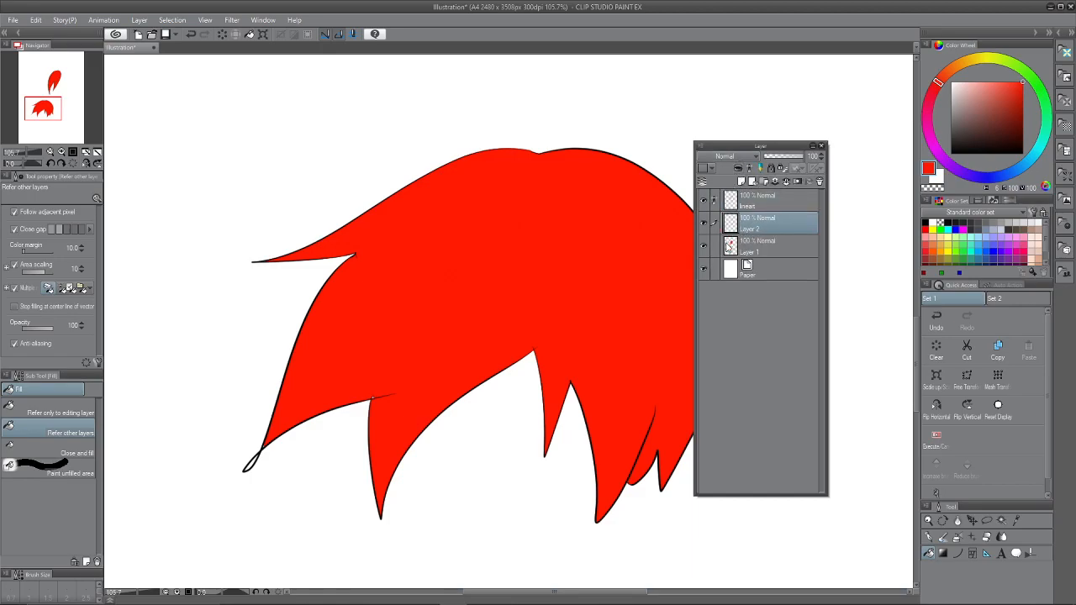
key("p")
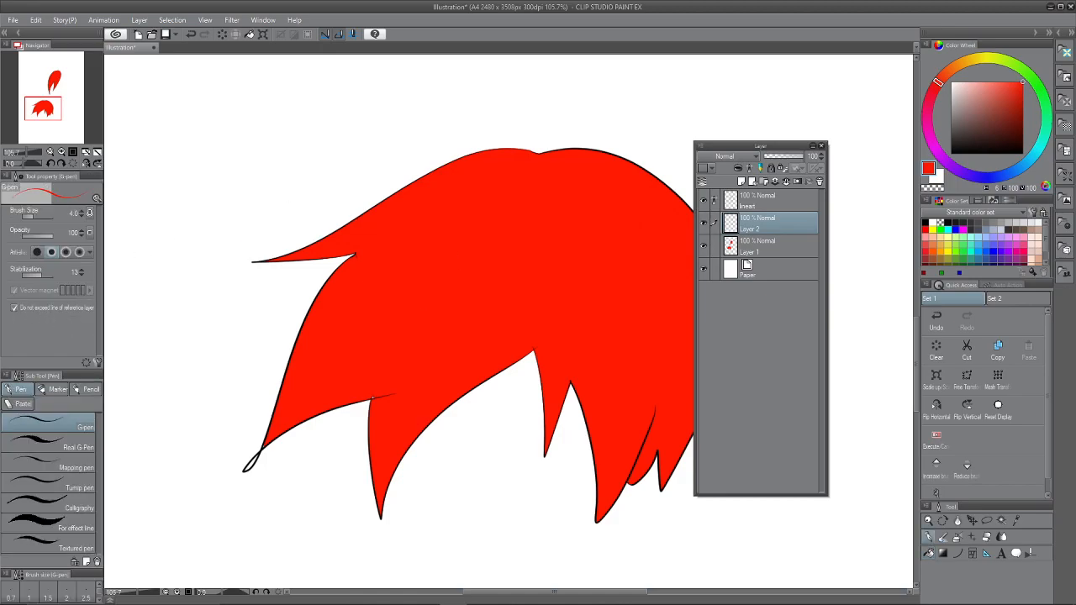
key("bracketright")
key("bracketright")
key("bracketright")
key("bracketright")
key("bracketright")
key("bracketright")
key("bracketright")
left_click_drag(981, 90, 989, 81)
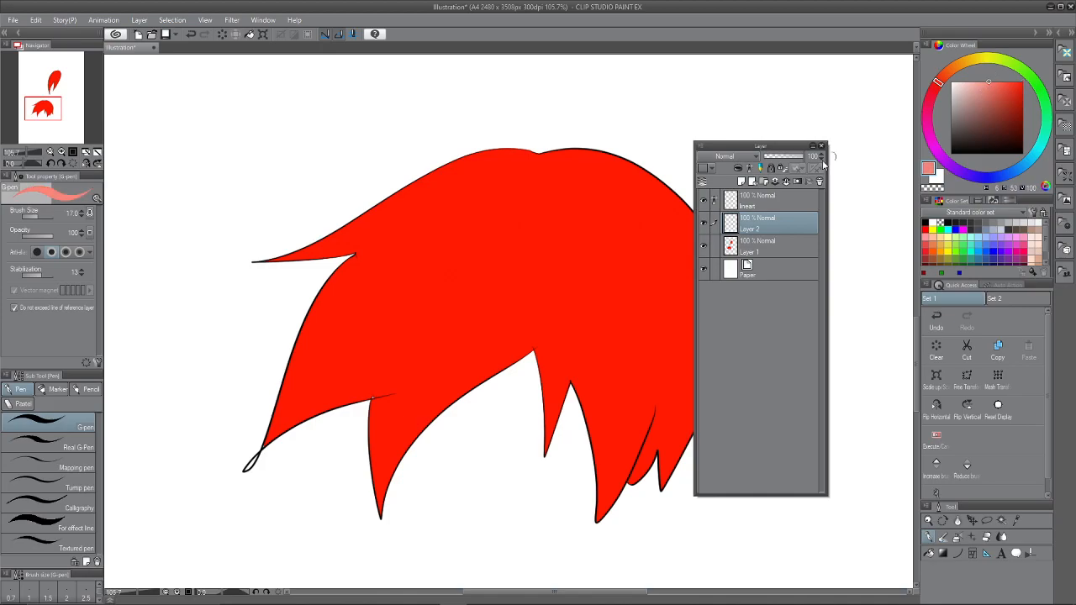
Step: Paint a light red highlight along the hair's upper left edge with the G-pen at size 30
left_click_drag(537, 149, 293, 217)
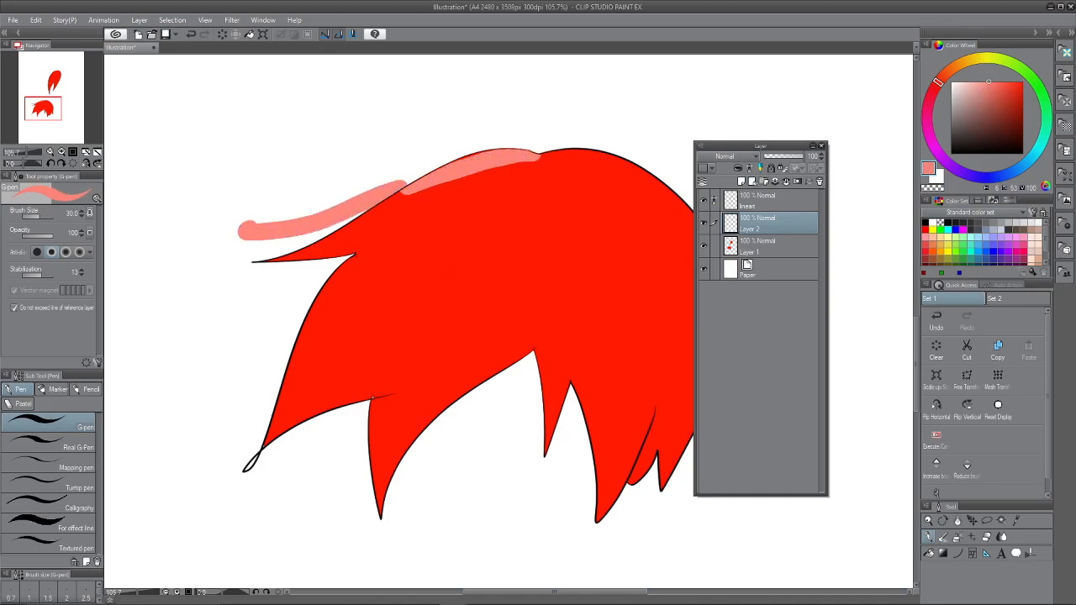
key("ctrl+z")
key("bracketright")
key("bracketright")
left_click_drag(464, 170, 289, 244)
key("ctrl+z")
mouse_move(376, 217)
left_mouse_down()
mouse_move(274, 262)
mouse_move(365, 234)
mouse_move(436, 179)
mouse_move(532, 155)
mouse_move(363, 217)
mouse_move(409, 214)
left_mouse_up()
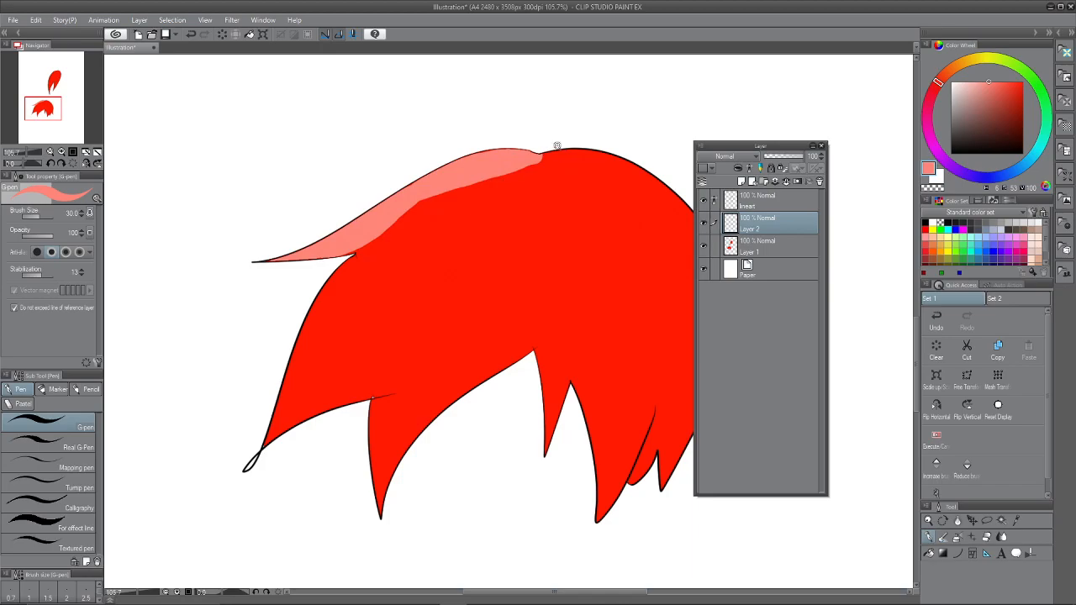
Step: Extend the light red highlight past the middle of the crown with the G-pen at size 50
scroll(562, 147, "up", 5)
scroll(422, 222, "up", 2)
scroll(466, 243, "down", 4)
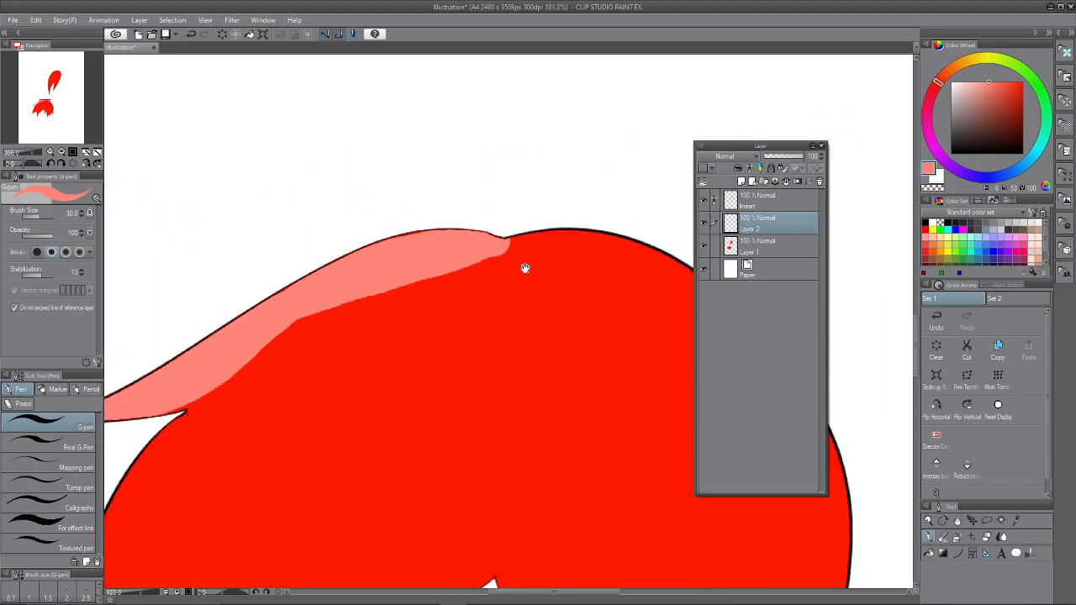
key("bracketright")
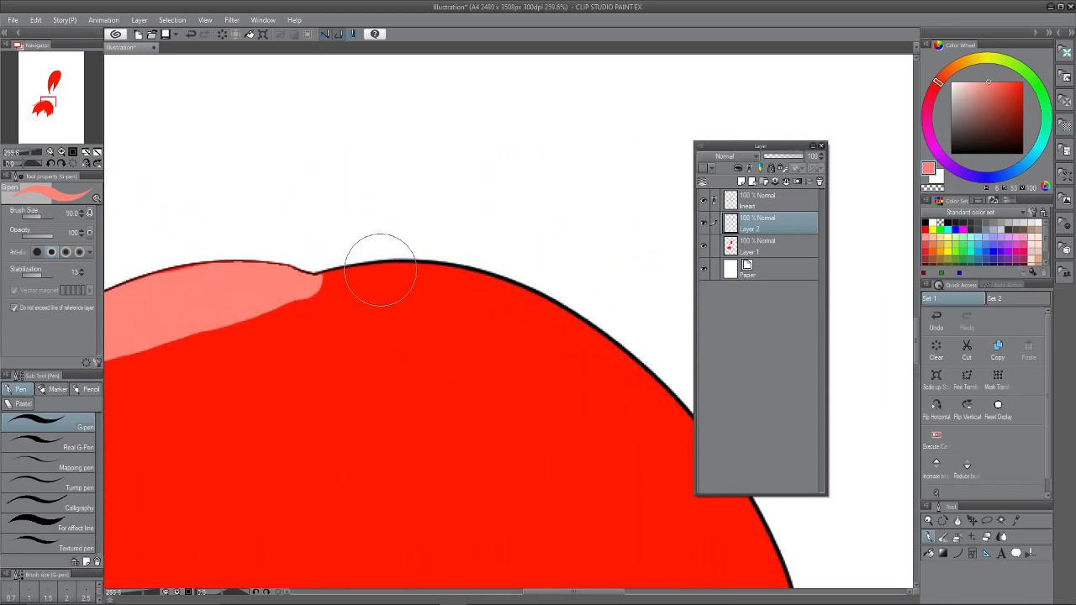
mouse_move(378, 269)
left_mouse_down()
mouse_move(348, 279)
mouse_move(434, 274)
mouse_move(564, 296)
mouse_move(619, 328)
mouse_move(569, 292)
mouse_move(497, 275)
mouse_move(513, 294)
mouse_move(465, 281)
mouse_move(305, 288)
left_mouse_up()
key("ctrl+z")
key("ctrl+z")
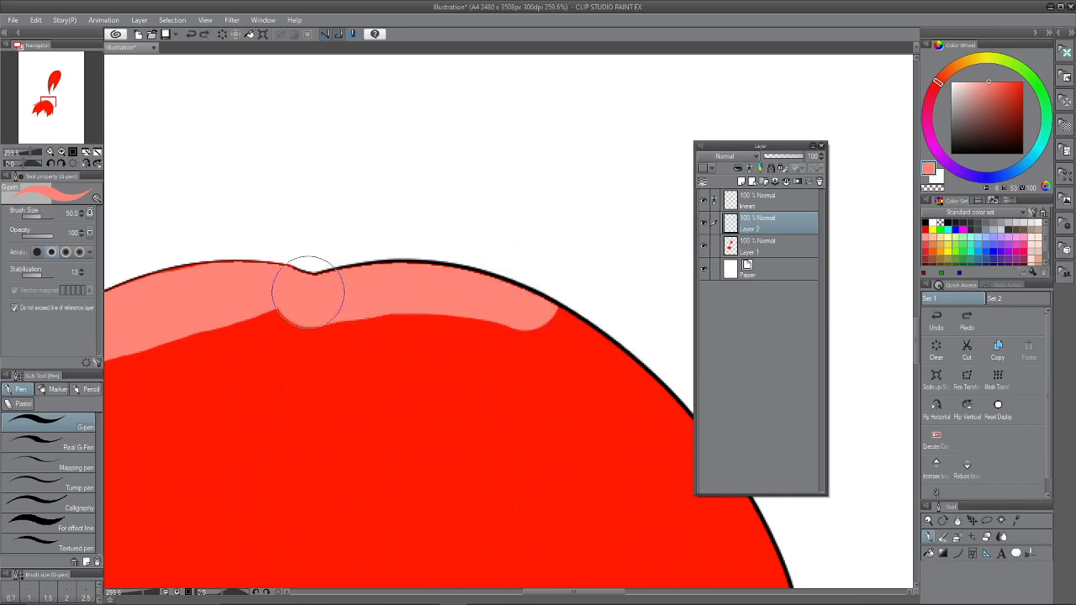
Step: Try to continue the light red highlight down the hair's right edge
scroll(475, 355, "down", 4)
left_click_drag(442, 336, 438, 273)
mouse_move(476, 187)
left_mouse_down()
mouse_move(534, 210)
mouse_move(590, 343)
mouse_move(583, 410)
mouse_move(609, 405)
left_mouse_up()
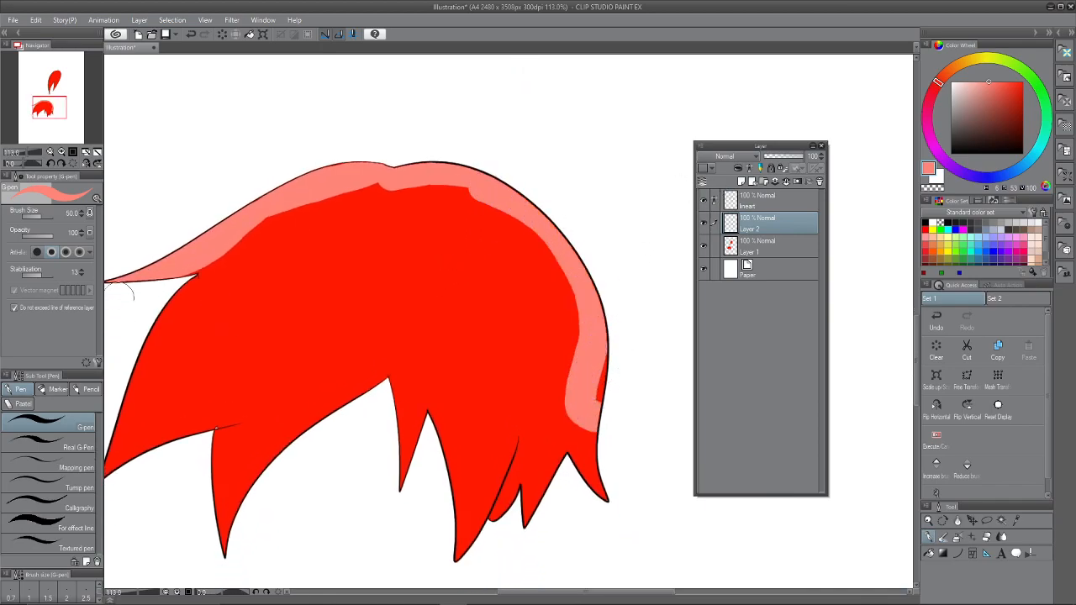
Step: Set the Fill tool to refer to the reference layer and try a light red fill inside the hair, undoing it with the right-edge highlight
key("g")
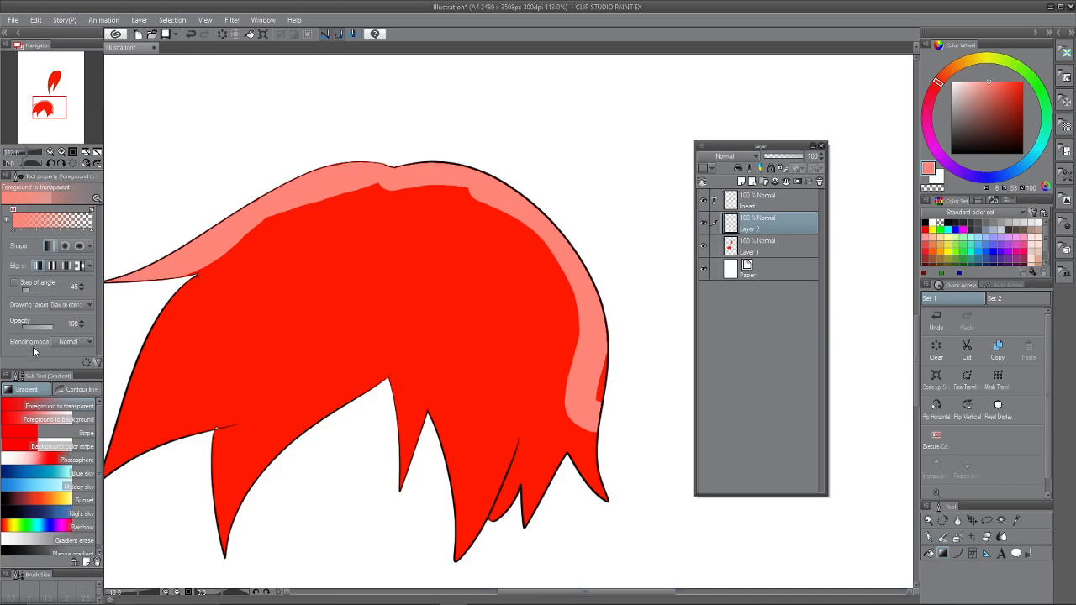
key("g")
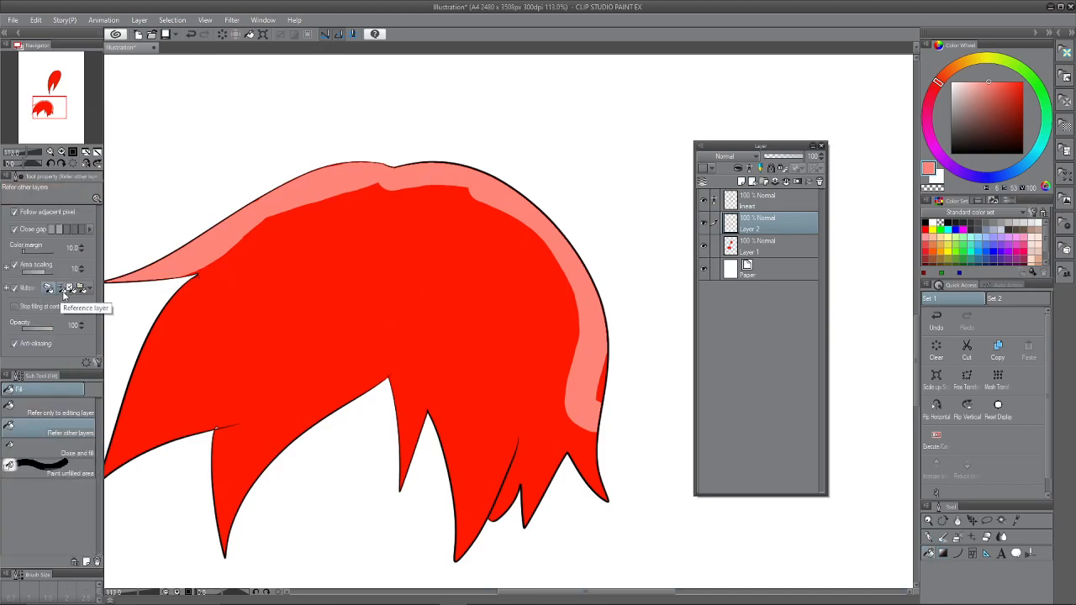
left_click(63, 291)
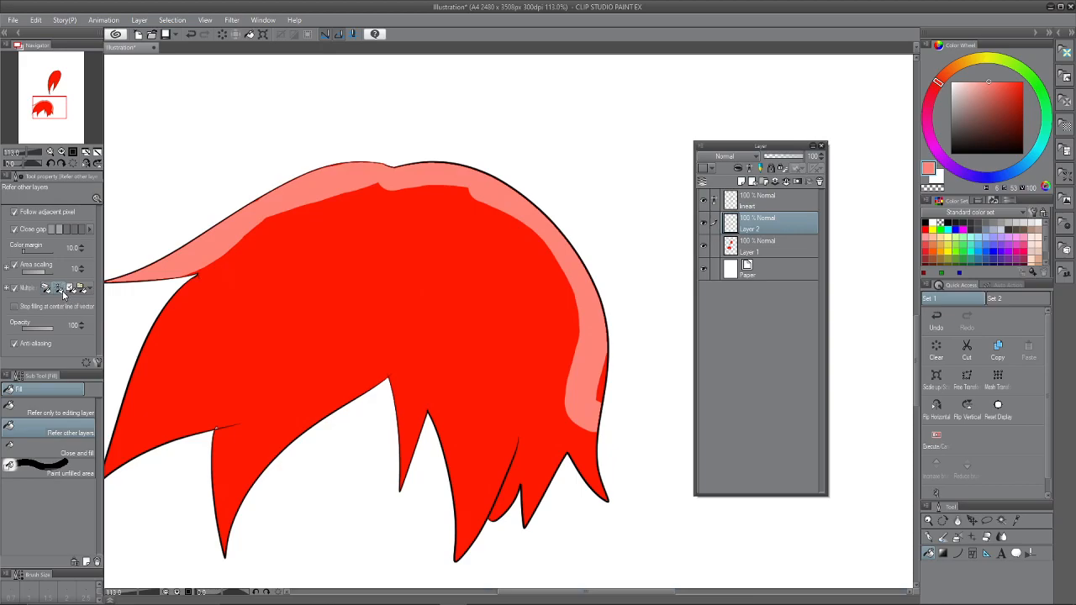
left_click(428, 312)
key("ctrl+z")
Step: Check the settings of the G-pen, Lasso selection and Auto select tools for options that refer to other layers
key("p")
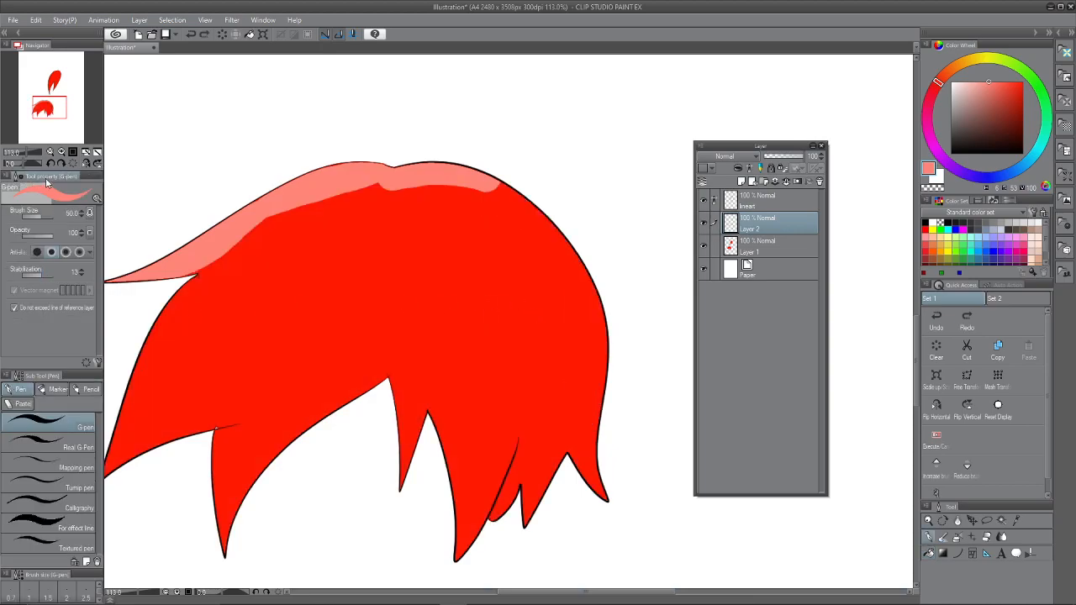
key("m")
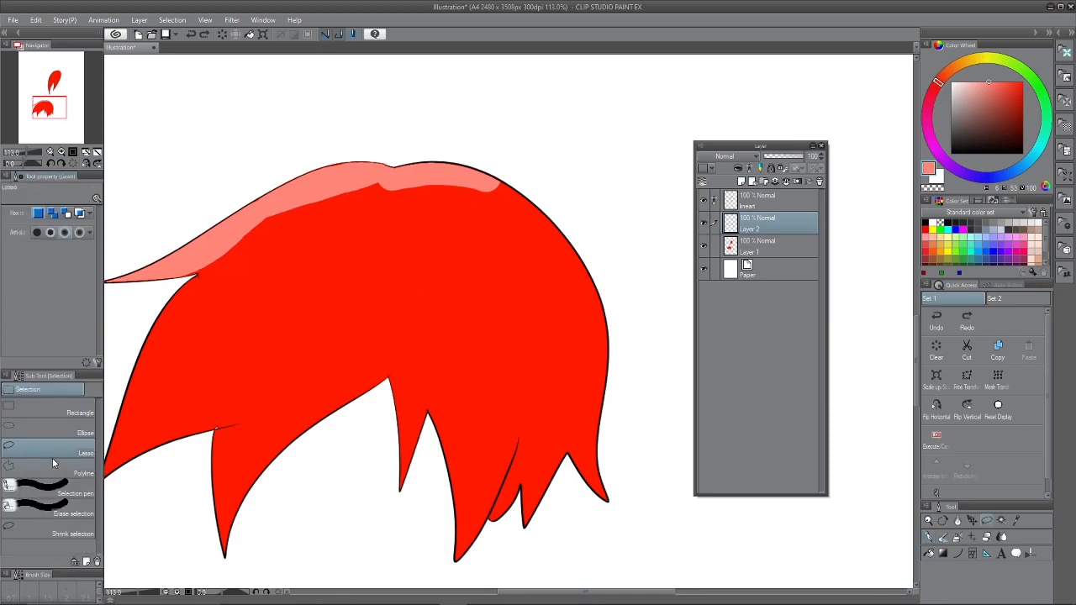
key("w")
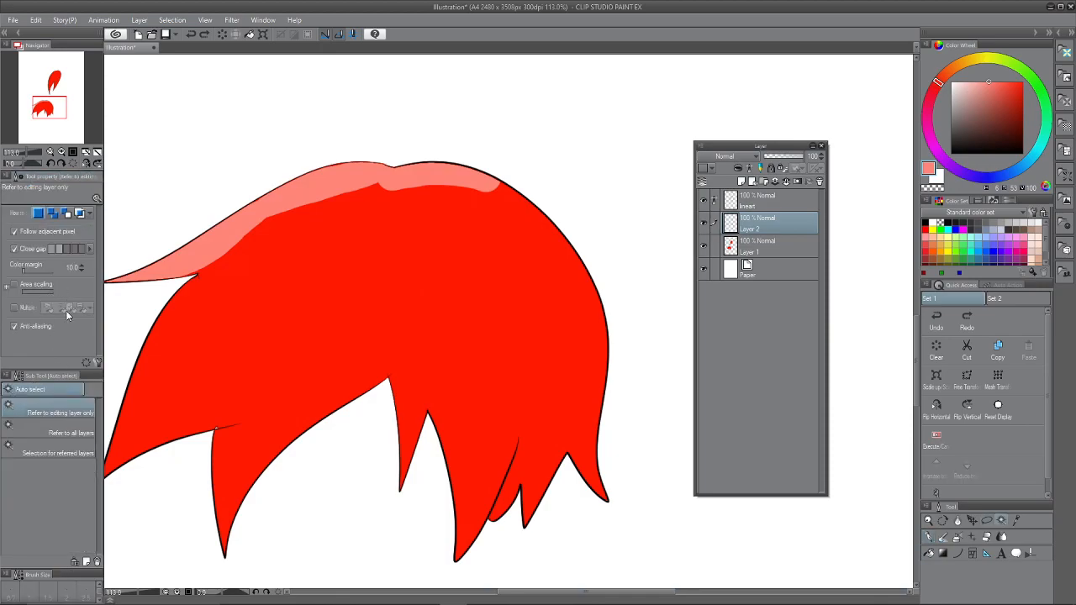
left_click(28, 308)
left_click(14, 308)
Step: Bring the whole page into view and select the layers from Layer 1 up to lineart together
scroll(547, 309, "down", 6)
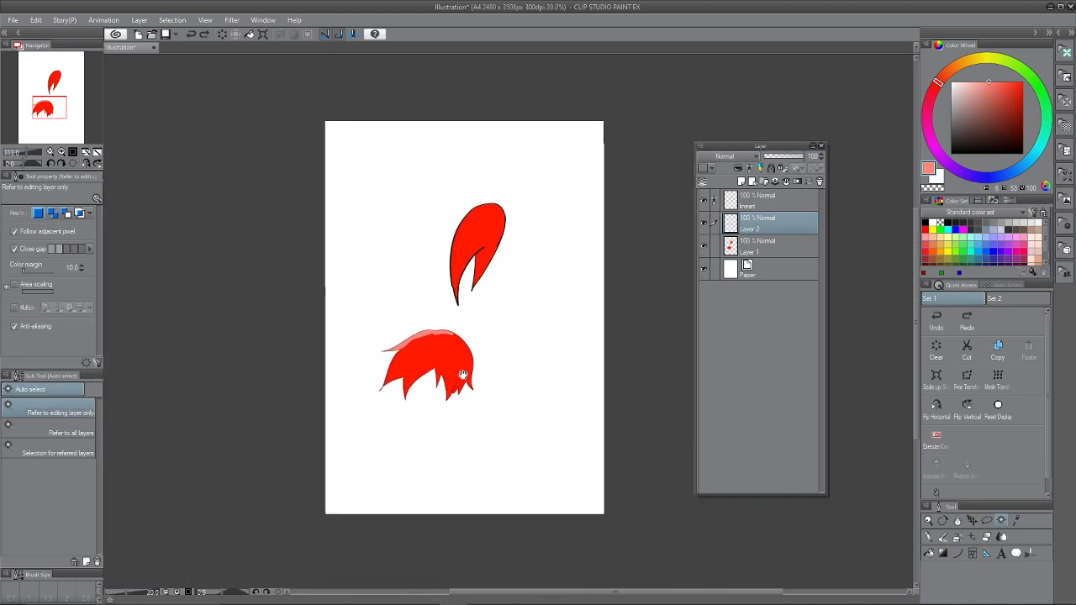
scroll(492, 323, "up", 2)
left_click_drag(486, 327, 499, 341)
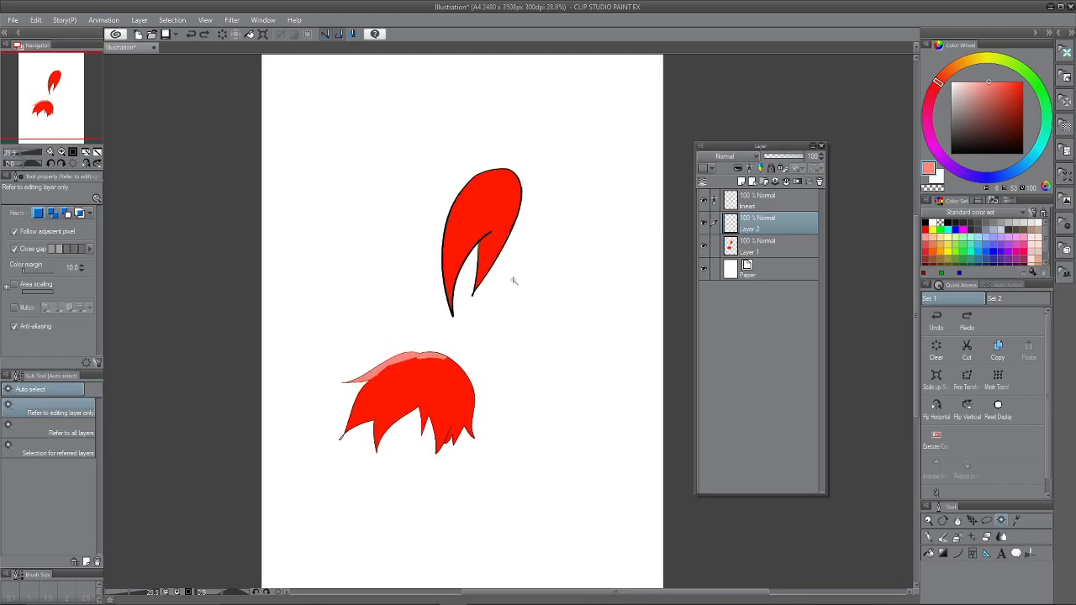
left_click(727, 202)
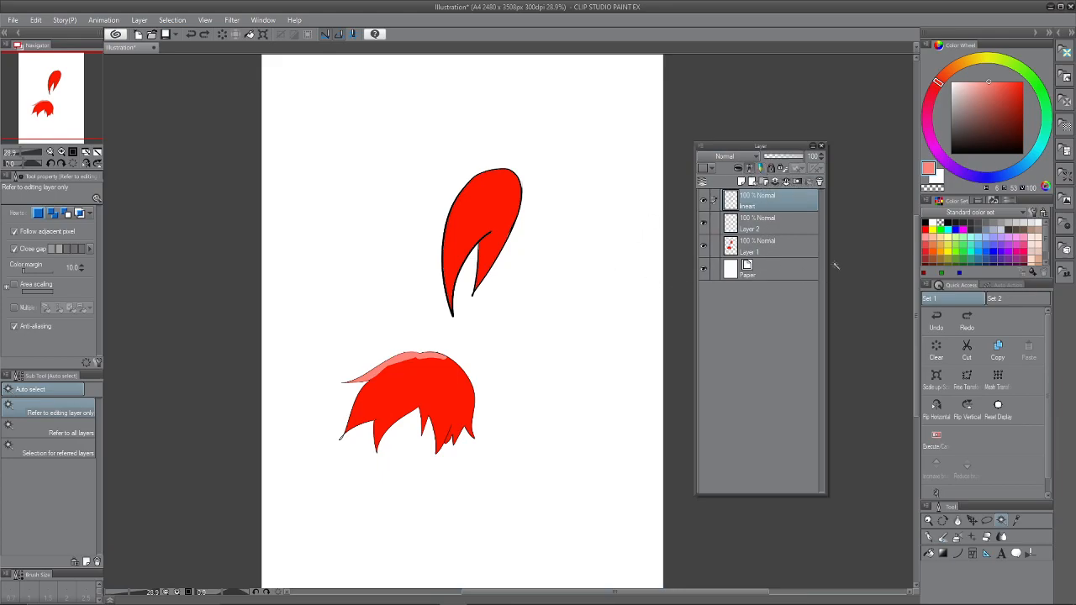
left_click(766, 242)
left_click(763, 200, "shift")
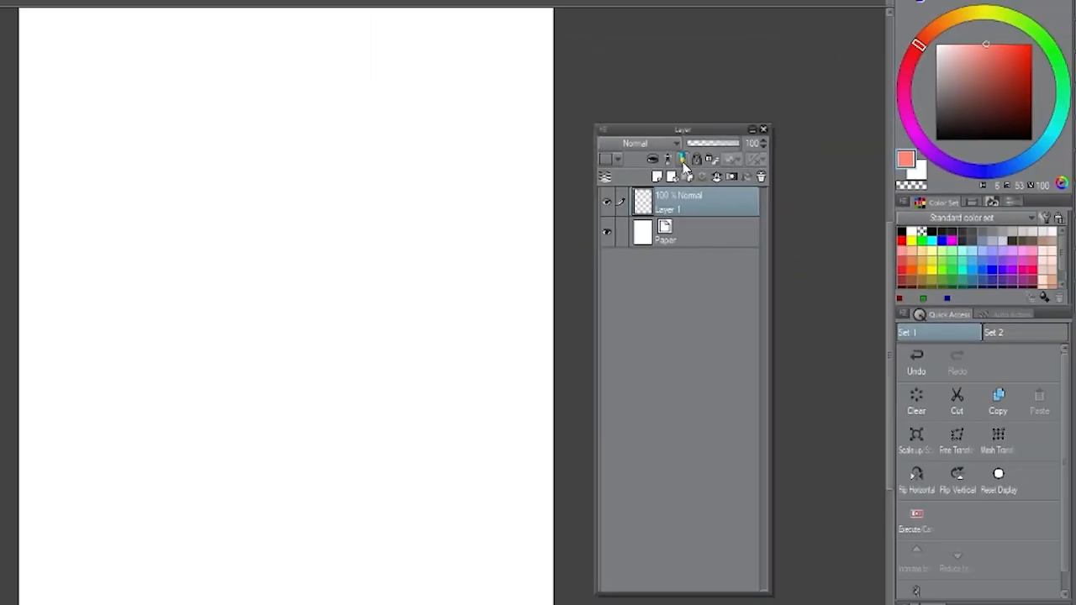
Step: Draw a light red freehand scribble on Layer 1, then a loose black outline over it on a new layer
mouse_move(290, 214)
left_mouse_down()
mouse_move(225, 303)
mouse_move(277, 475)
mouse_move(411, 467)
mouse_move(341, 508)
left_mouse_up()
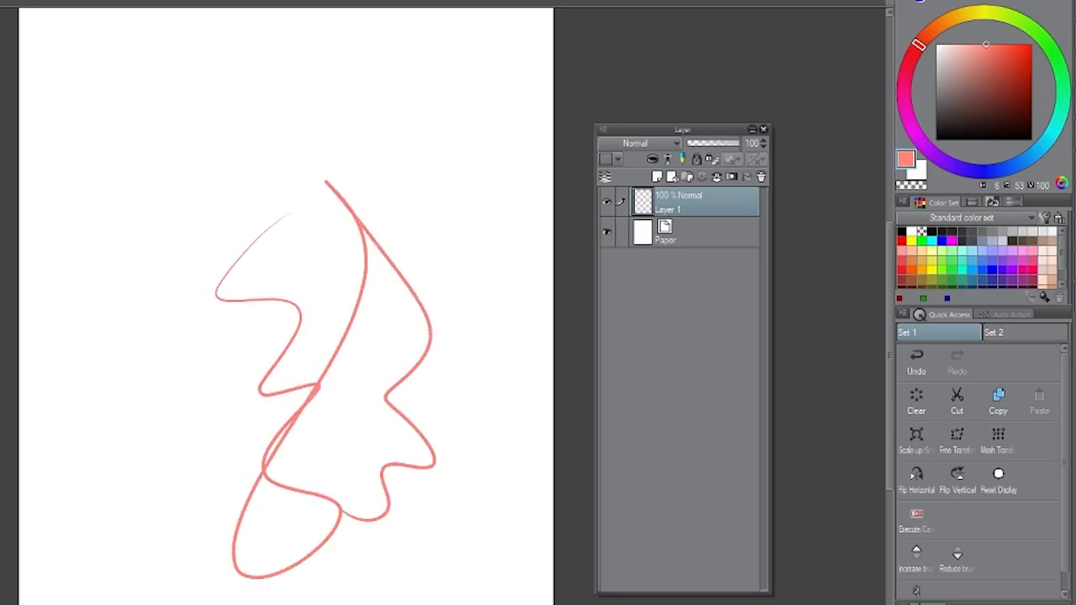
left_click(658, 177)
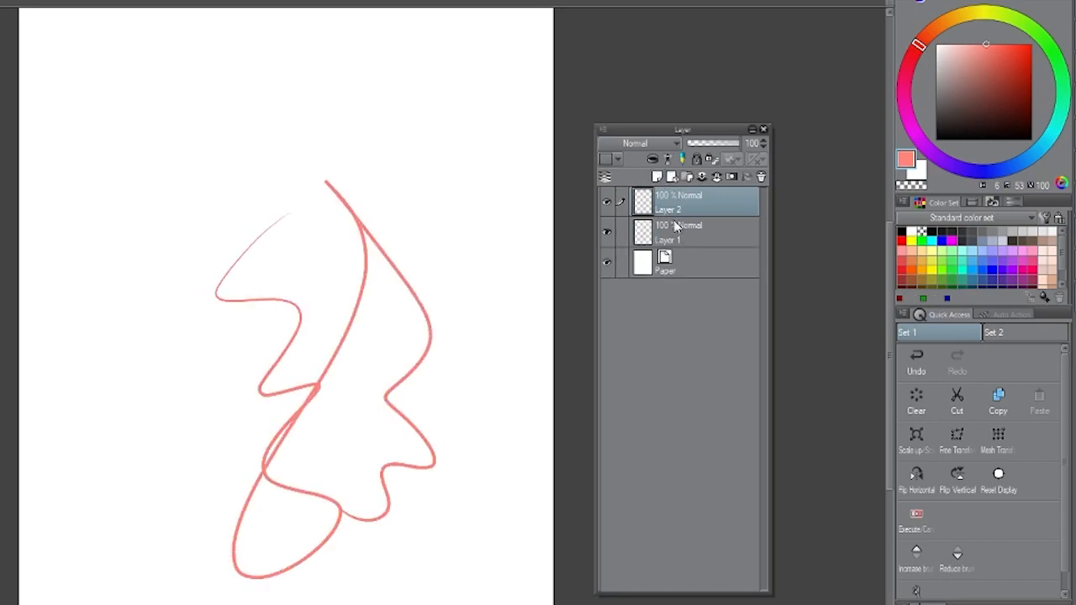
left_click_drag(996, 75, 936, 139)
mouse_move(306, 194)
left_mouse_down()
mouse_move(270, 325)
mouse_move(262, 416)
mouse_move(295, 542)
mouse_move(372, 466)
mouse_move(400, 306)
mouse_move(363, 115)
mouse_move(333, 272)
left_mouse_up()
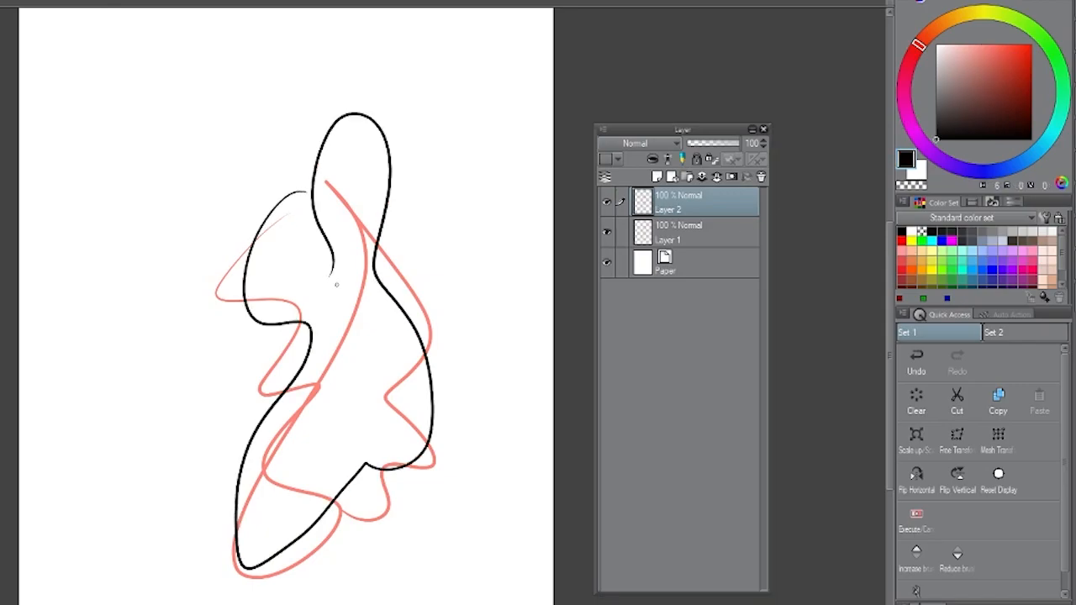
Step: Mark the layer holding the red scribble as a draft layer
left_click(659, 230)
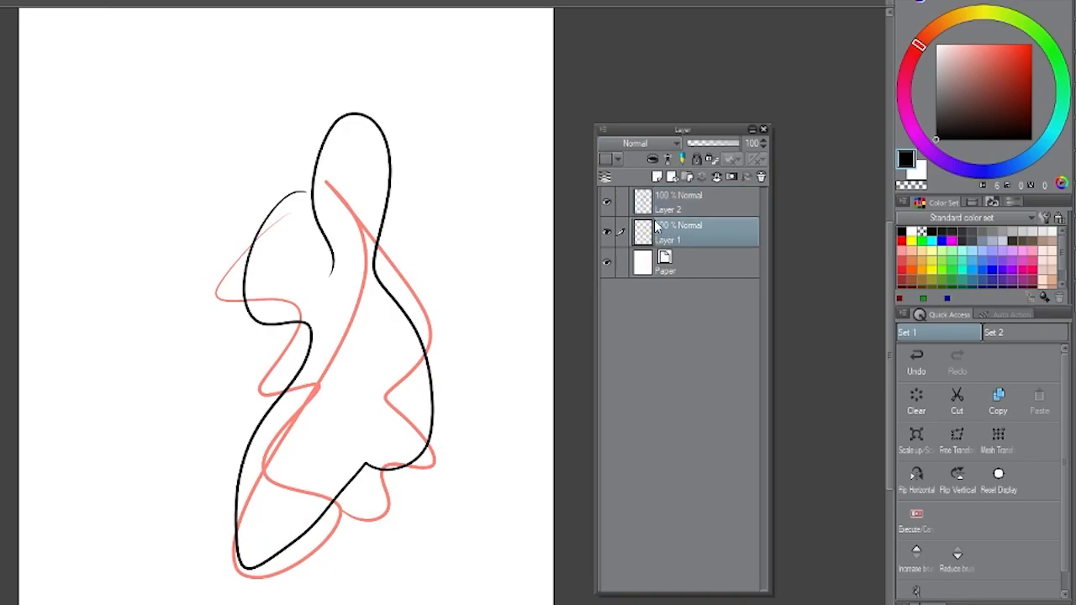
left_click(683, 160)
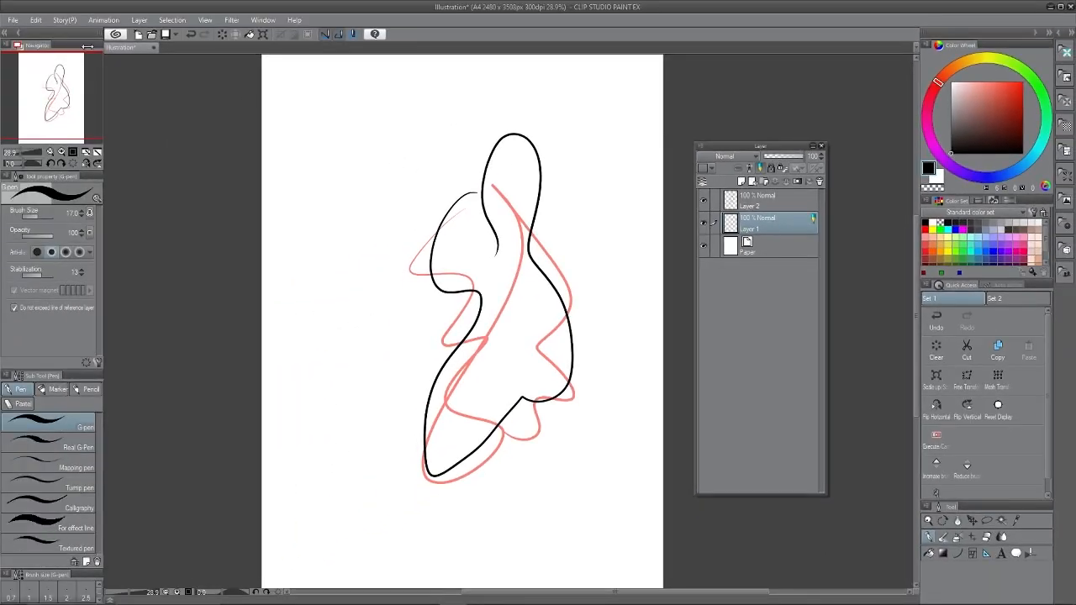
Step: Preview a single-layer JPEG export of Illustration with draft layers excluded from the output, then cancel the export
left_click(13, 19)
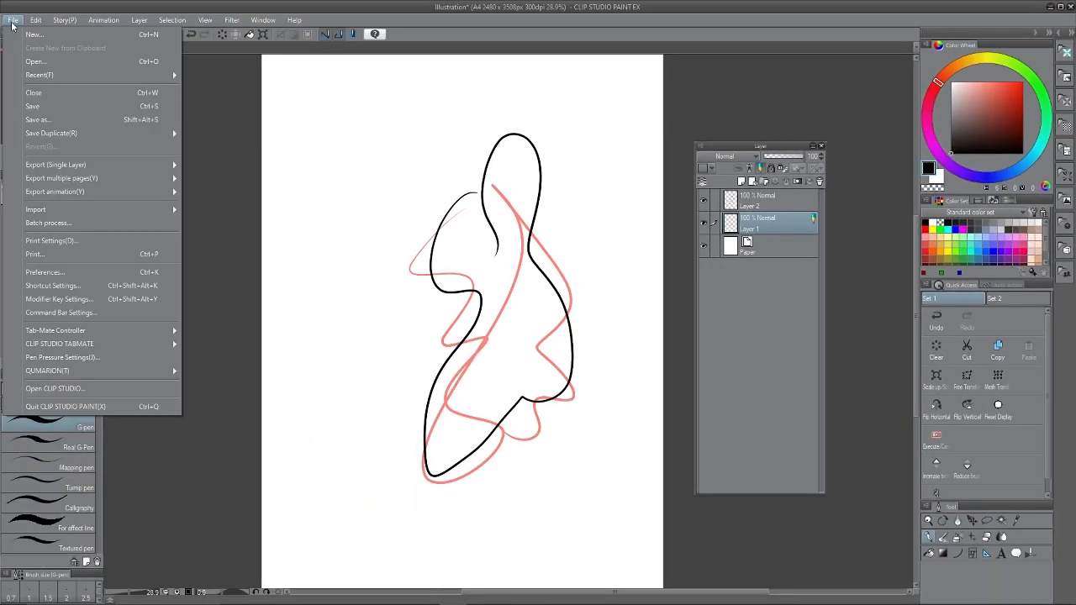
mouse_move(73, 166)
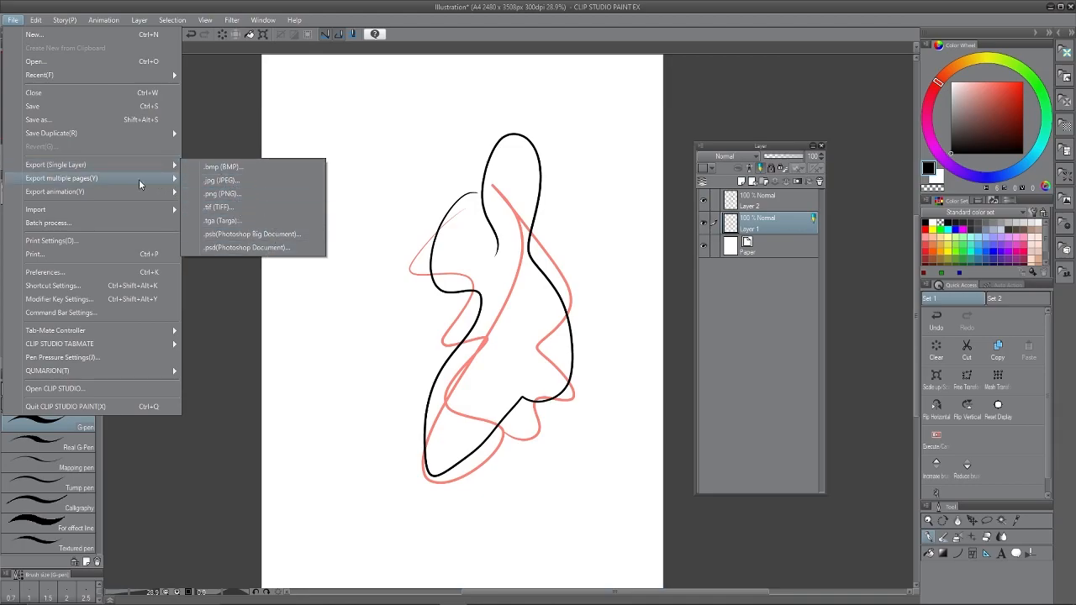
mouse_move(138, 182)
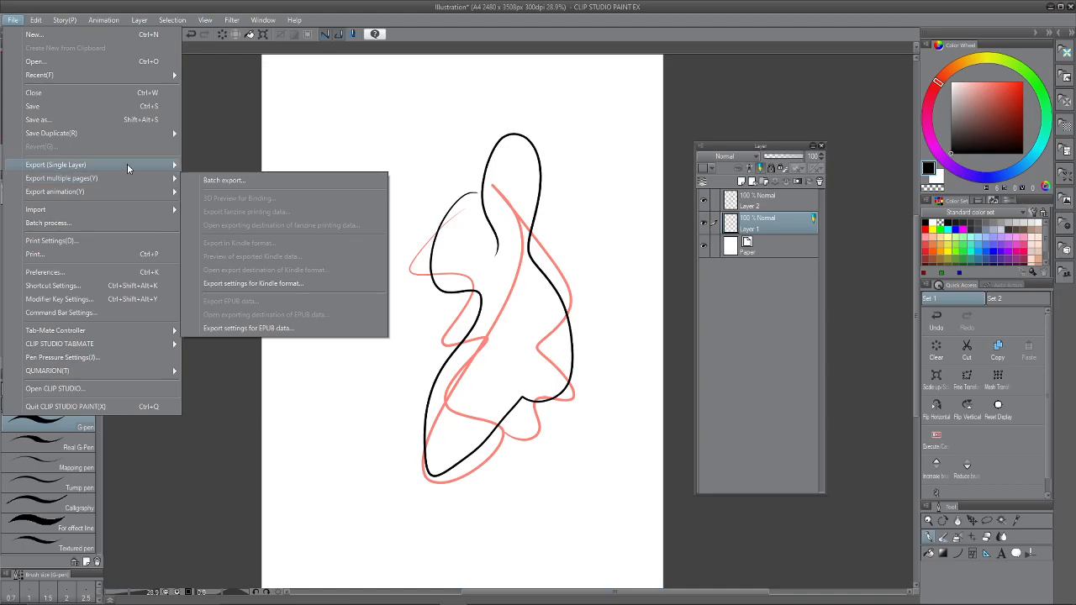
mouse_move(126, 163)
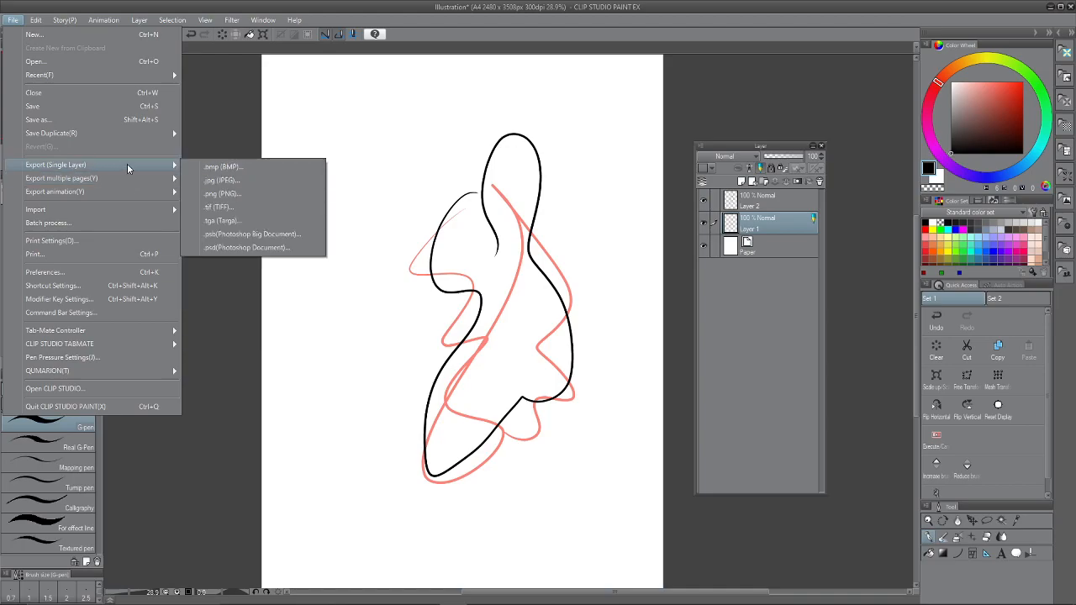
left_click(242, 181)
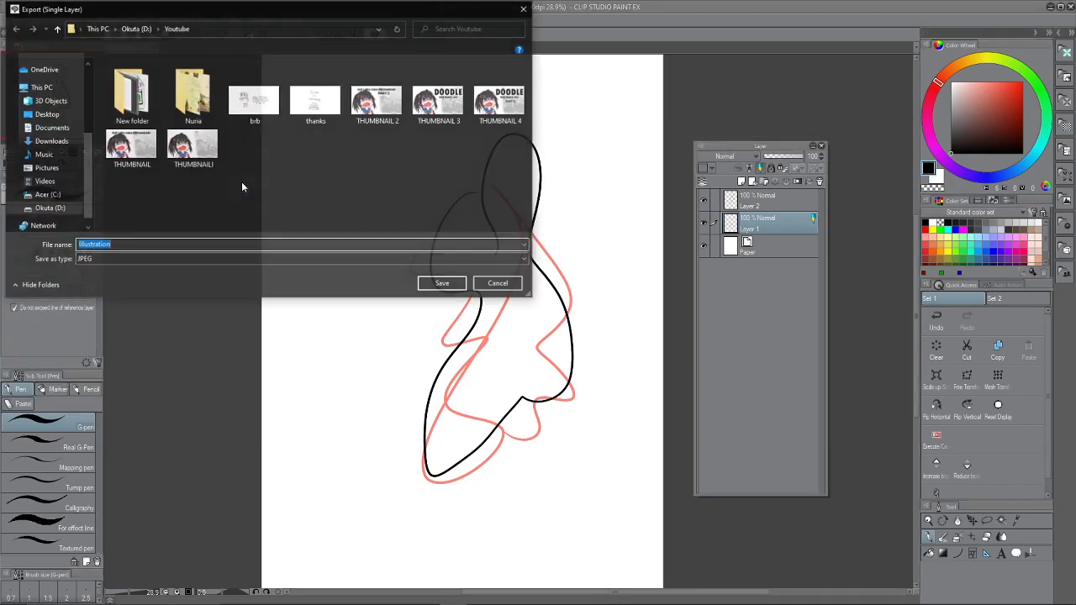
left_click(442, 284)
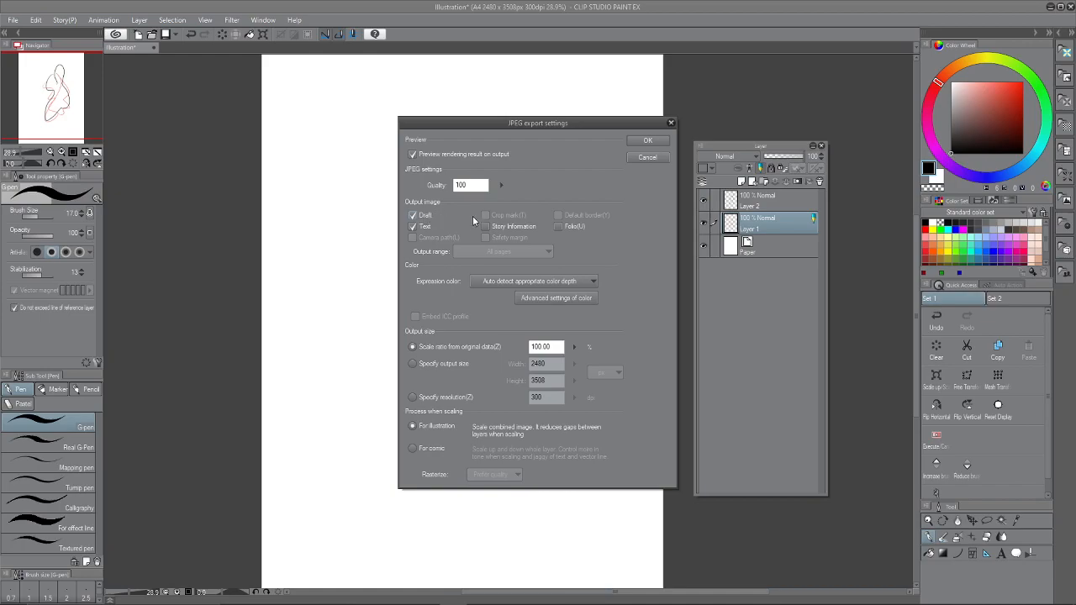
left_click(413, 217)
left_click(413, 216)
left_click(641, 143)
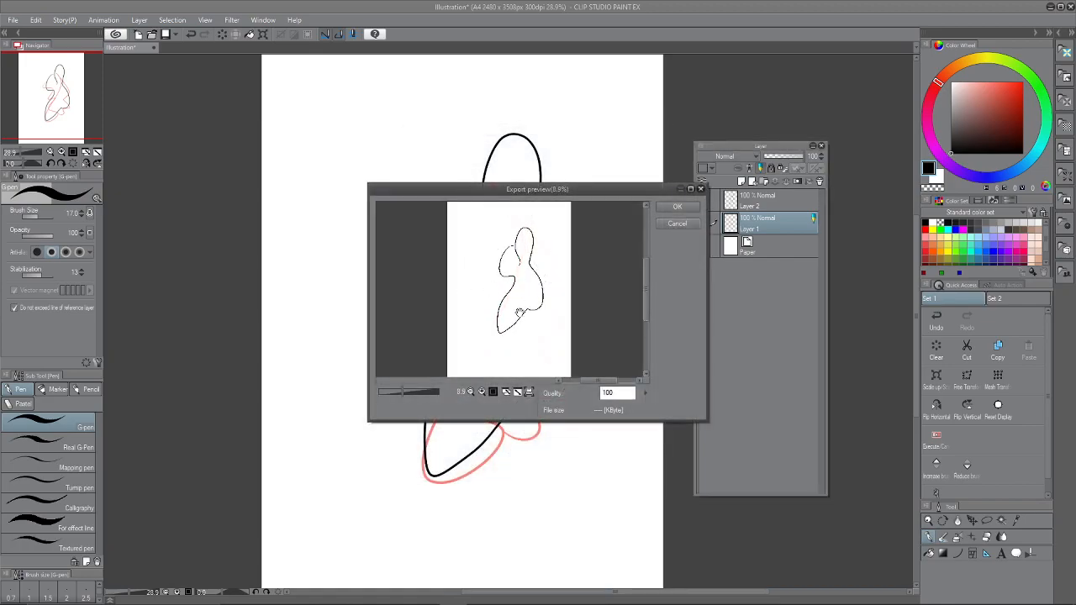
left_click_drag(486, 189, 240, 133)
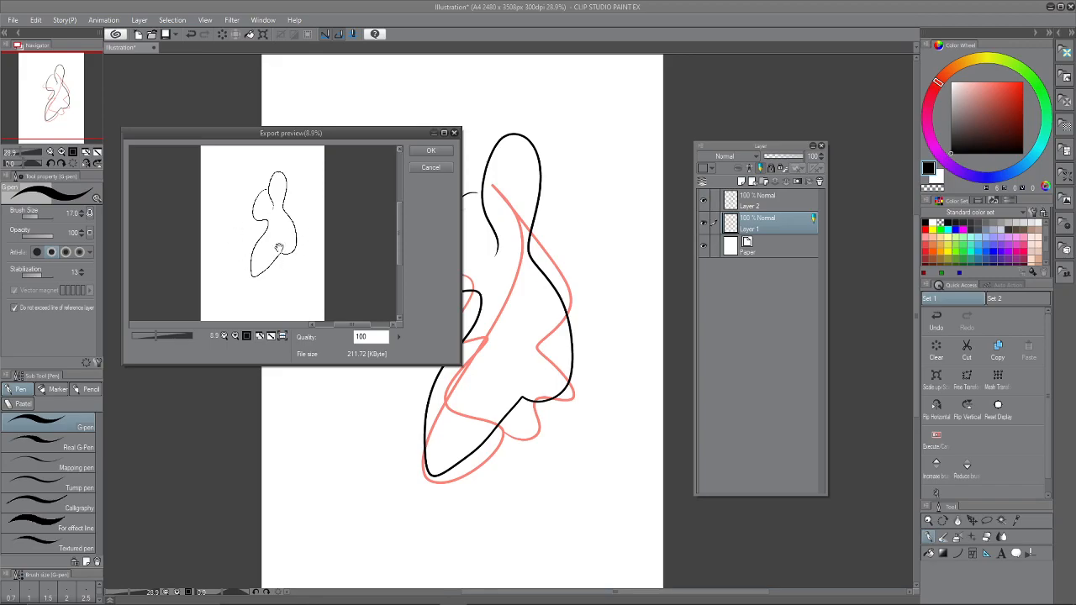
left_click(414, 171)
Step: Preview the single-layer JPEG export again with draft layers included in the output, then cancel it
left_click(14, 19)
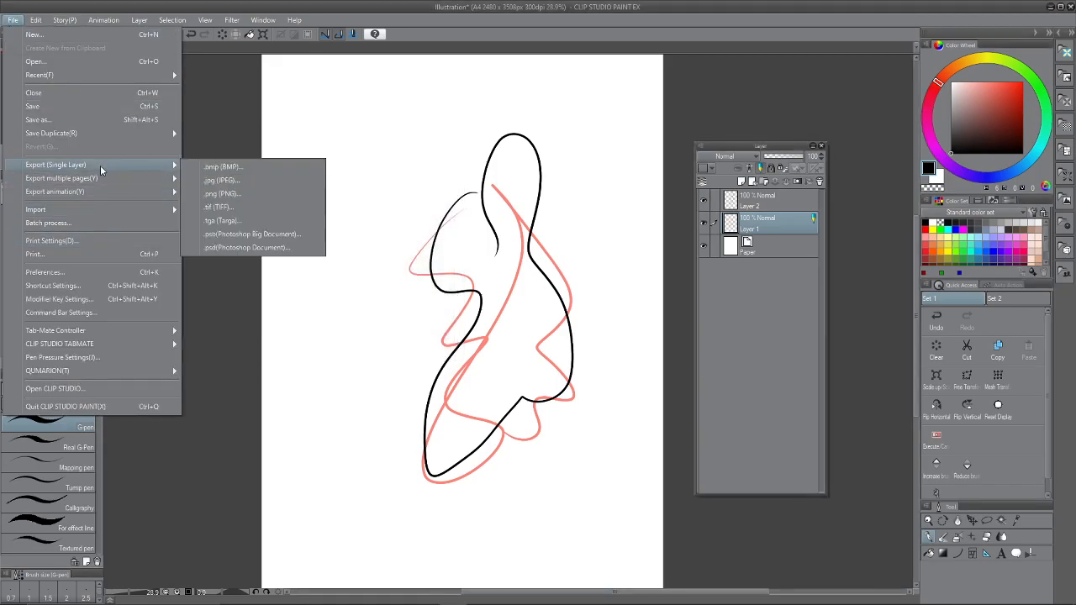
left_click(241, 179)
left_click(442, 284)
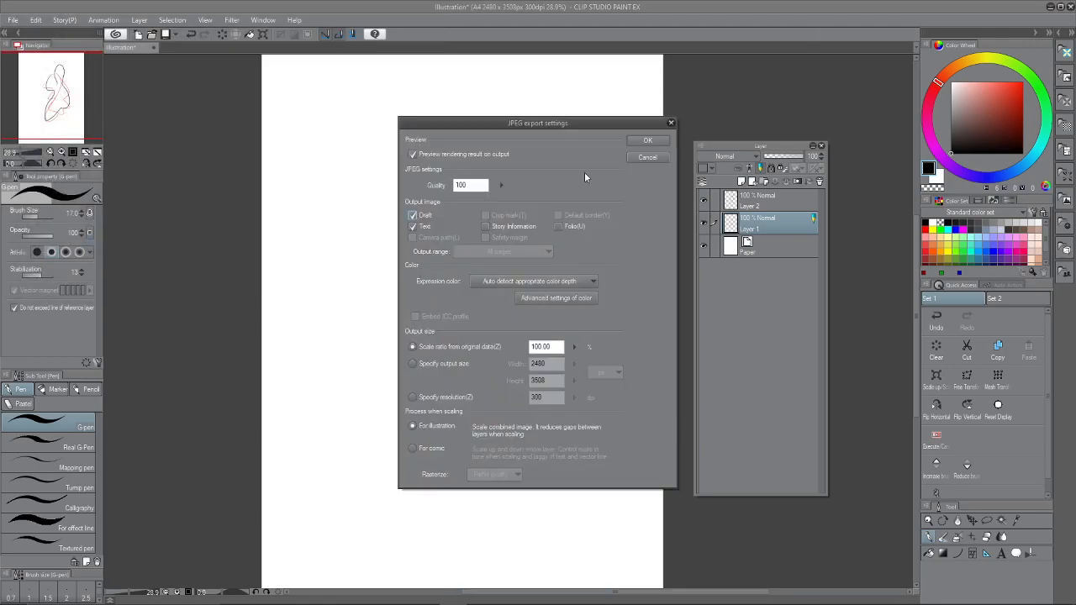
left_click(642, 148)
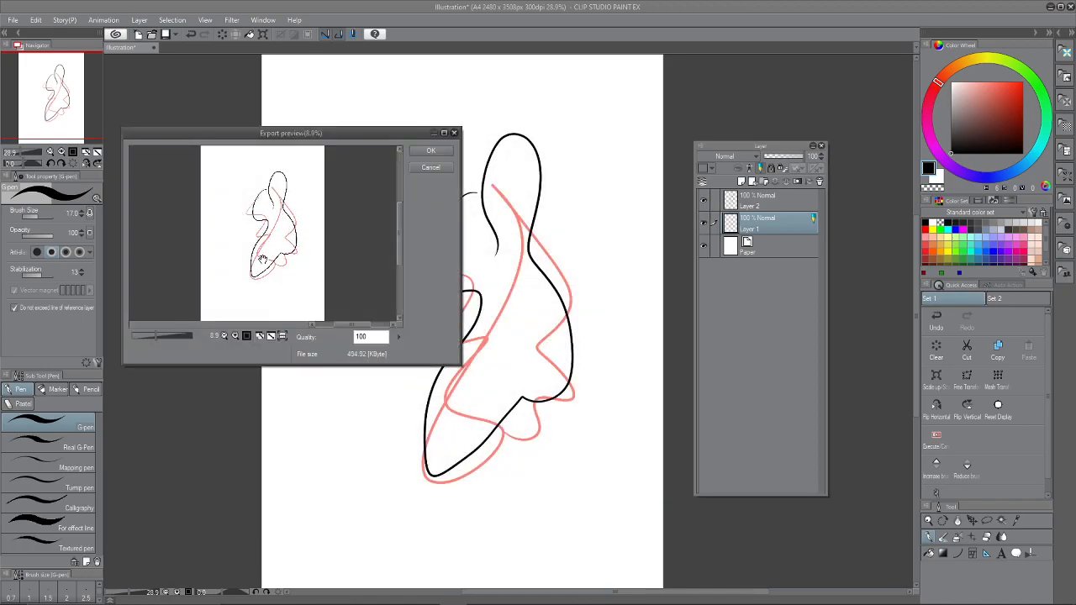
left_click_drag(395, 135, 423, 136)
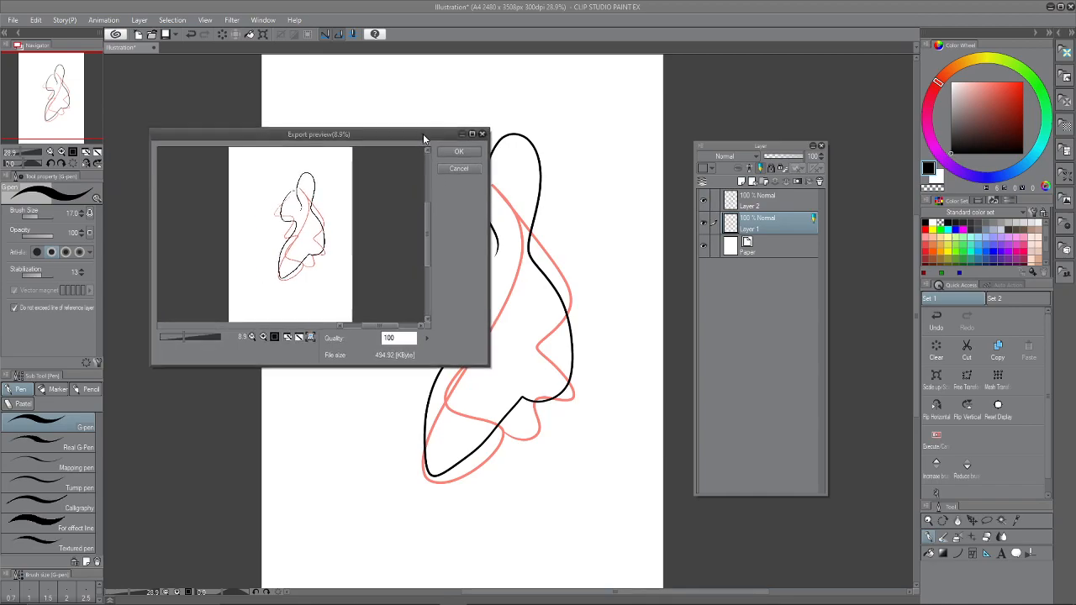
left_click(467, 168)
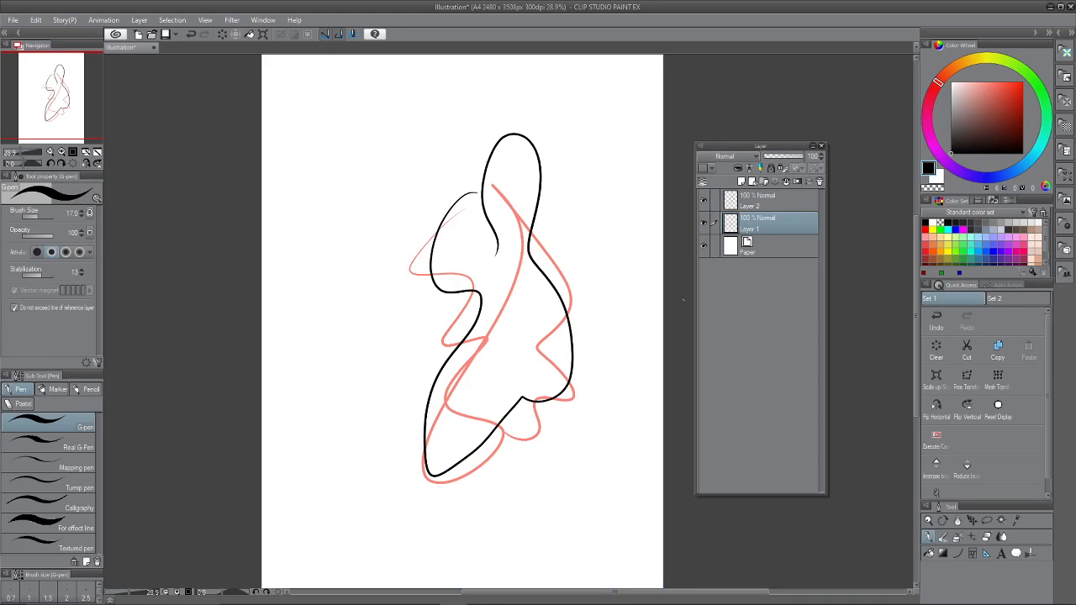
Step: Sketch head construction guides on Layer 1 with the G-pen at brush size 8: skull ovals, centre line, eye line and jaw
left_click(764, 208)
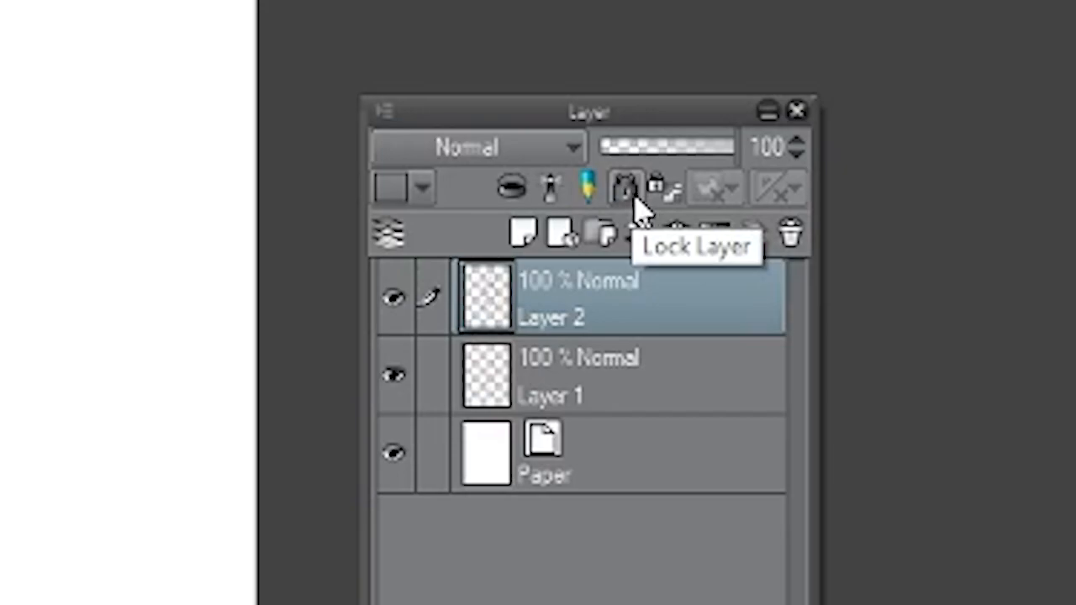
left_click(608, 372)
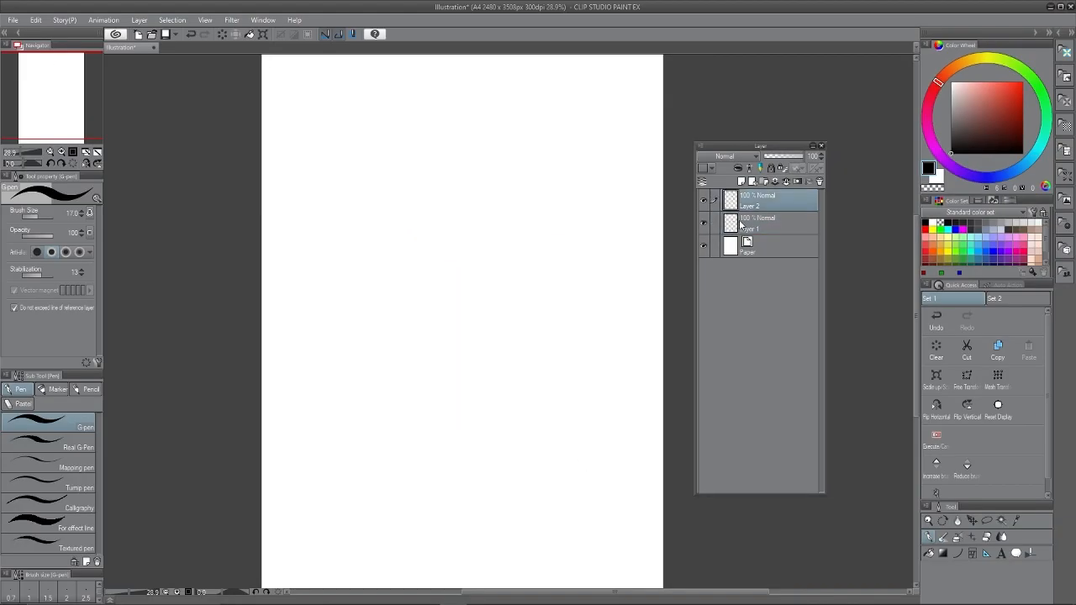
key("bracketleft")
key("bracketleft")
key("bracketleft")
key("bracketleft")
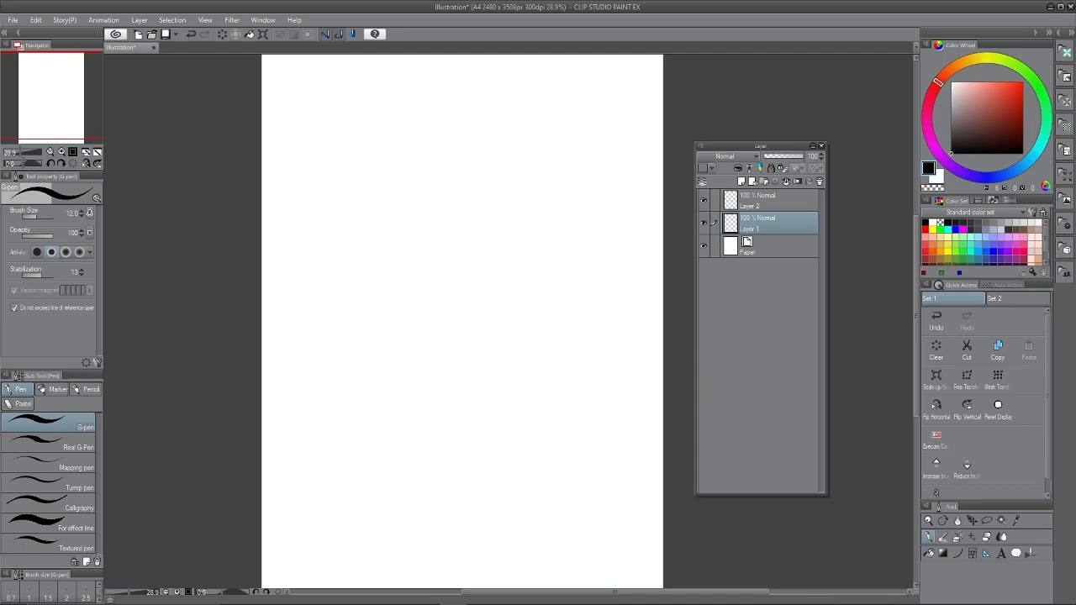
mouse_move(418, 222)
left_mouse_down()
mouse_move(408, 200)
mouse_move(426, 379)
left_mouse_up()
left_click_drag(356, 320, 475, 290)
mouse_move(347, 305)
left_mouse_down()
mouse_move(367, 358)
mouse_move(439, 439)
left_mouse_up()
left_click_drag(430, 425, 503, 387)
left_click_drag(520, 281, 506, 386)
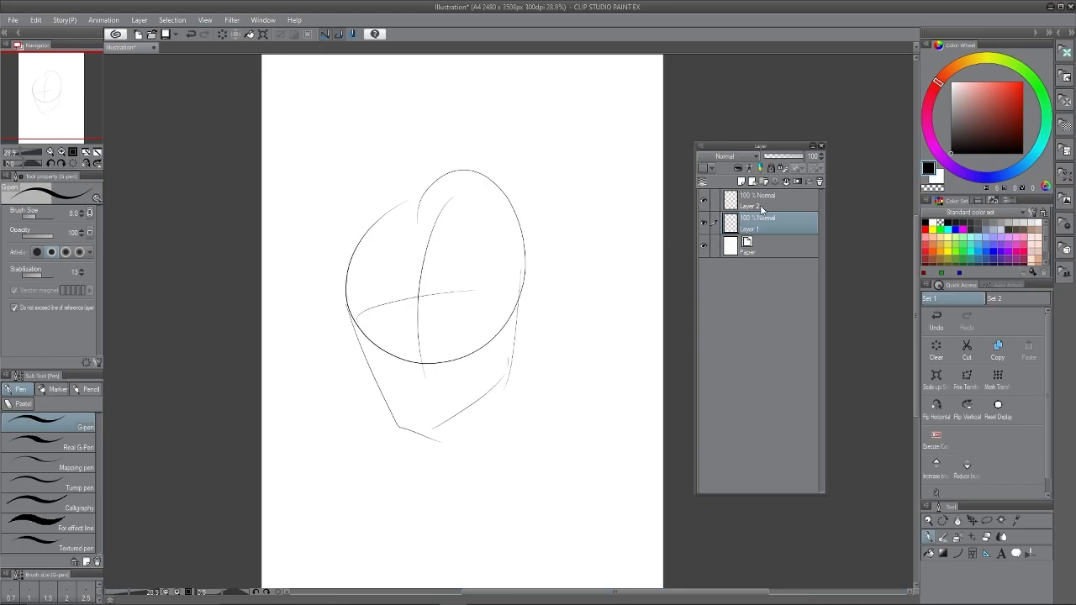
Step: Draw a jawline, eyes, nose, mouth and eyebrows over the head guides directly on Layer 1
left_click(764, 206)
left_click(755, 226)
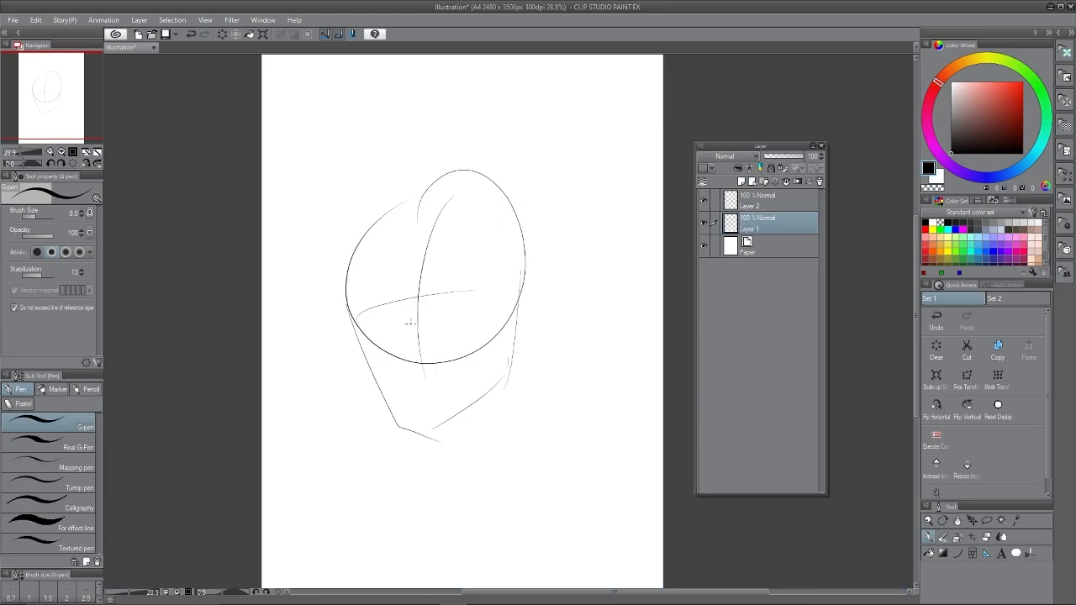
mouse_move(351, 315)
left_mouse_down()
mouse_move(413, 427)
mouse_move(492, 365)
mouse_move(501, 336)
left_mouse_up()
left_click_drag(440, 311, 467, 313)
mouse_move(368, 319)
left_mouse_down()
mouse_move(391, 312)
mouse_move(375, 326)
left_mouse_up()
left_click_drag(450, 305, 459, 310)
mouse_move(396, 320)
left_mouse_down()
mouse_move(453, 350)
mouse_move(432, 371)
mouse_move(395, 363)
left_mouse_up()
left_click_drag(447, 262, 471, 262)
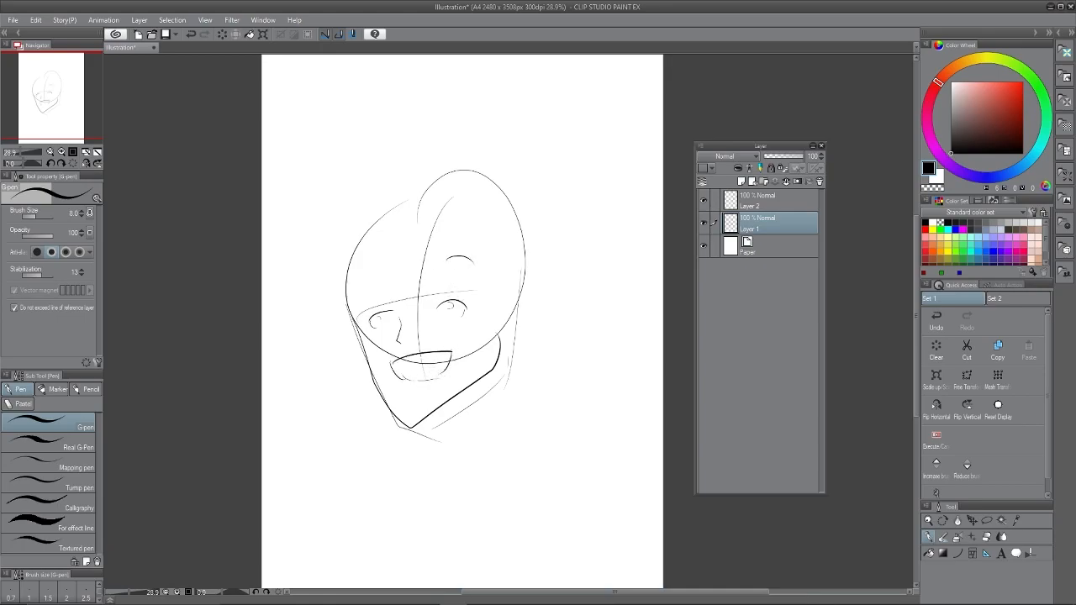
left_click_drag(360, 287, 389, 266)
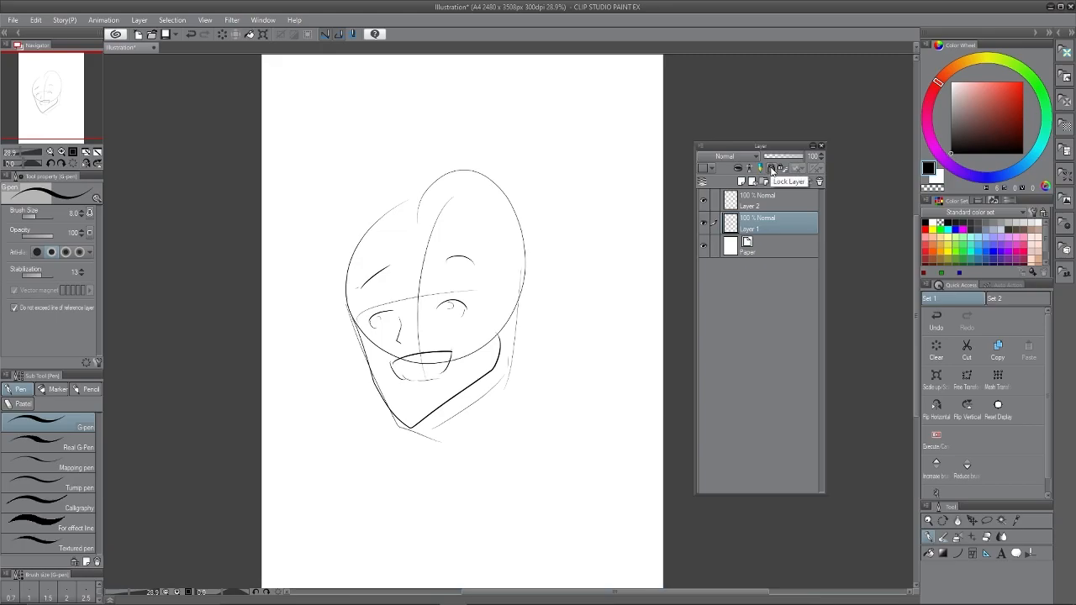
Step: Undo the facial features and jawline drawn over the head guides
key("ctrl+z")
key("ctrl+z")
key("ctrl+z")
key("ctrl+z")
key("ctrl+z")
key("ctrl+z")
key("ctrl+z")
key("ctrl+z")
key("ctrl+z")
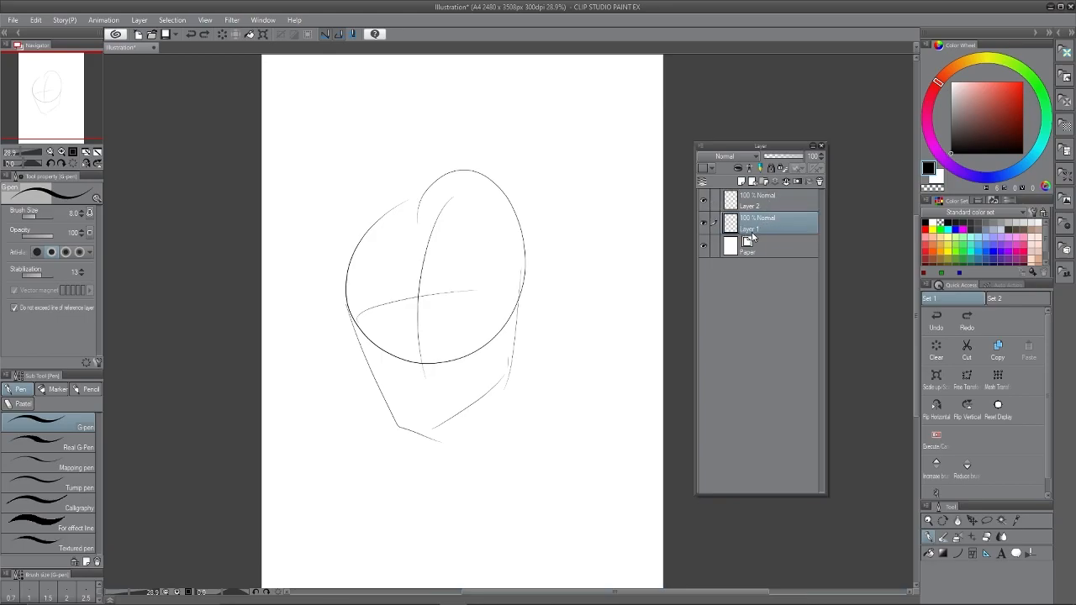
Step: Rename the head sketch layer as skjetsa and lock it
double_click(753, 230)
type("skjetsa")
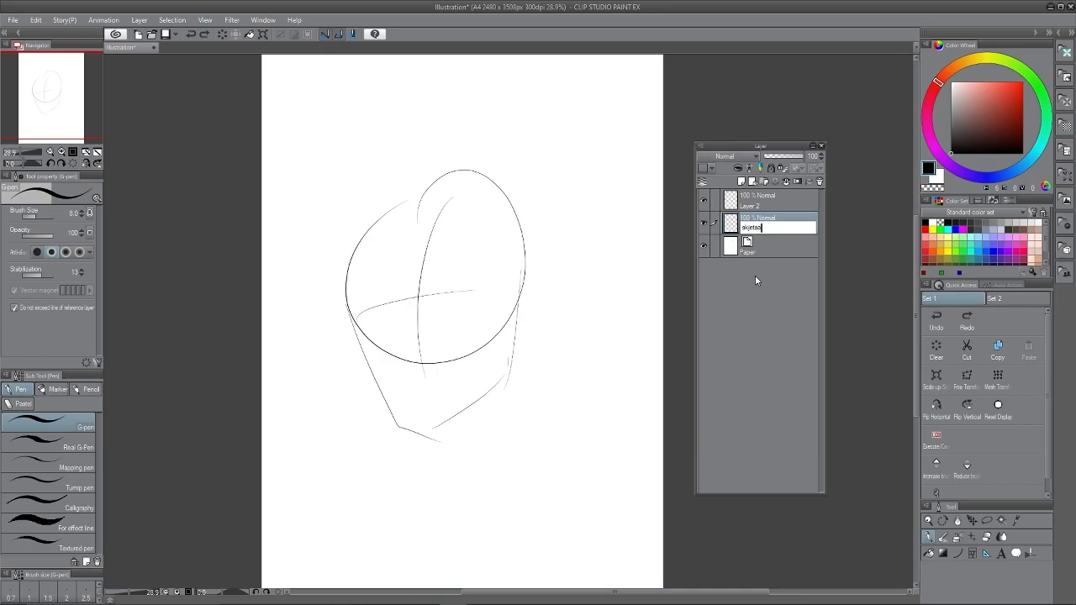
key("Return")
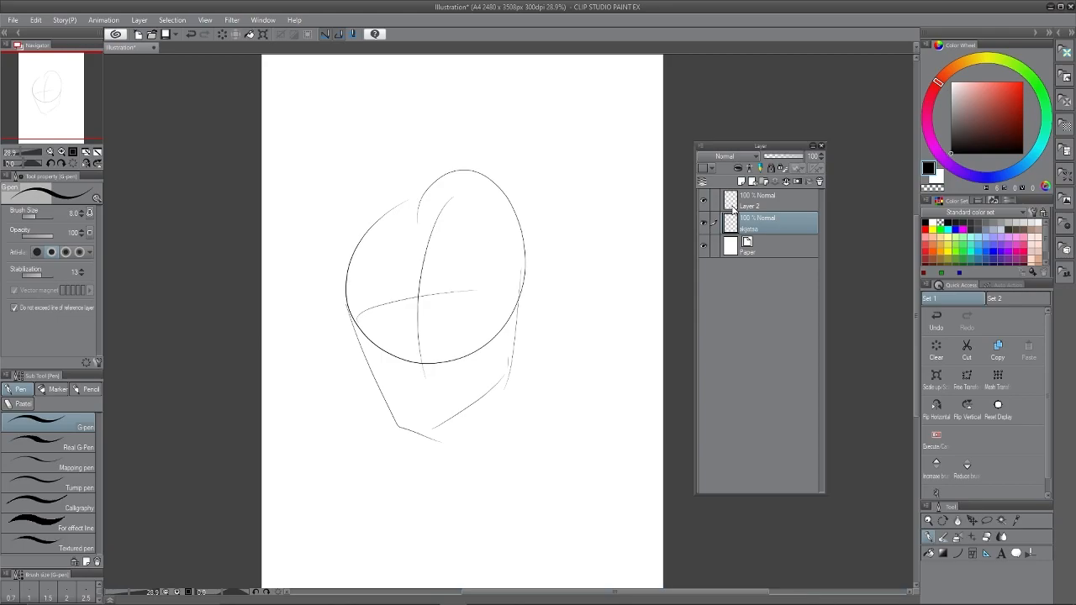
left_click(771, 168)
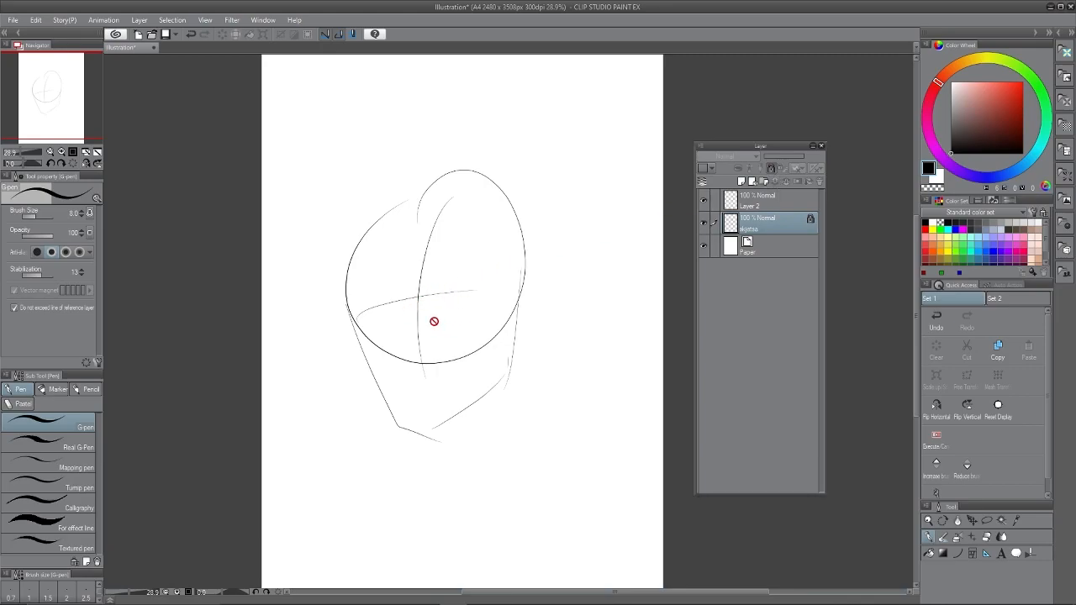
Step: Check the Eraser, Pen and Move layer tools over the locked sketch on the canvas
key("e")
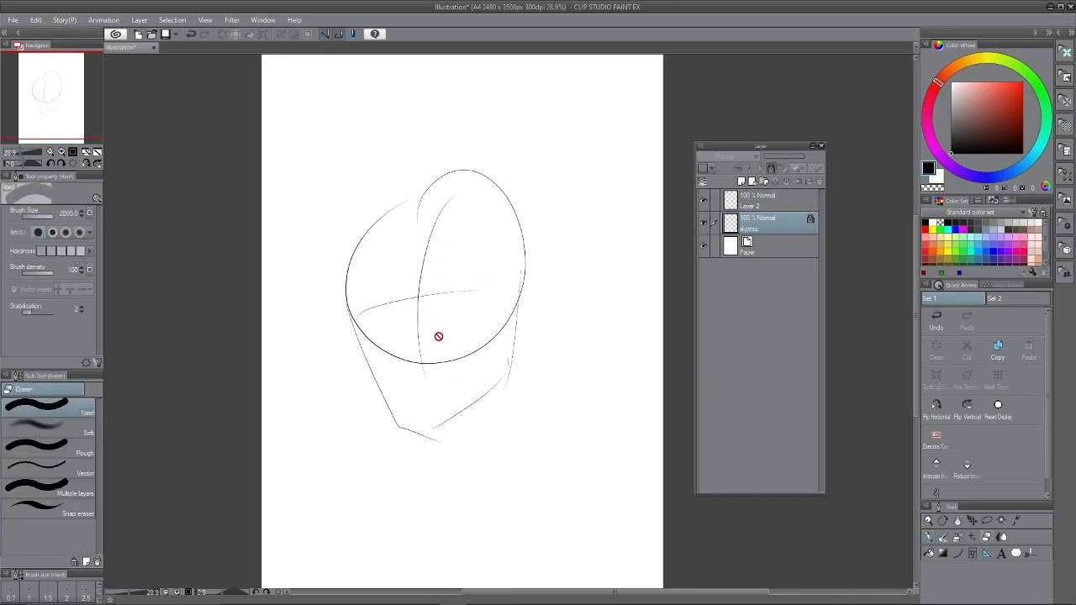
key("p")
key("k")
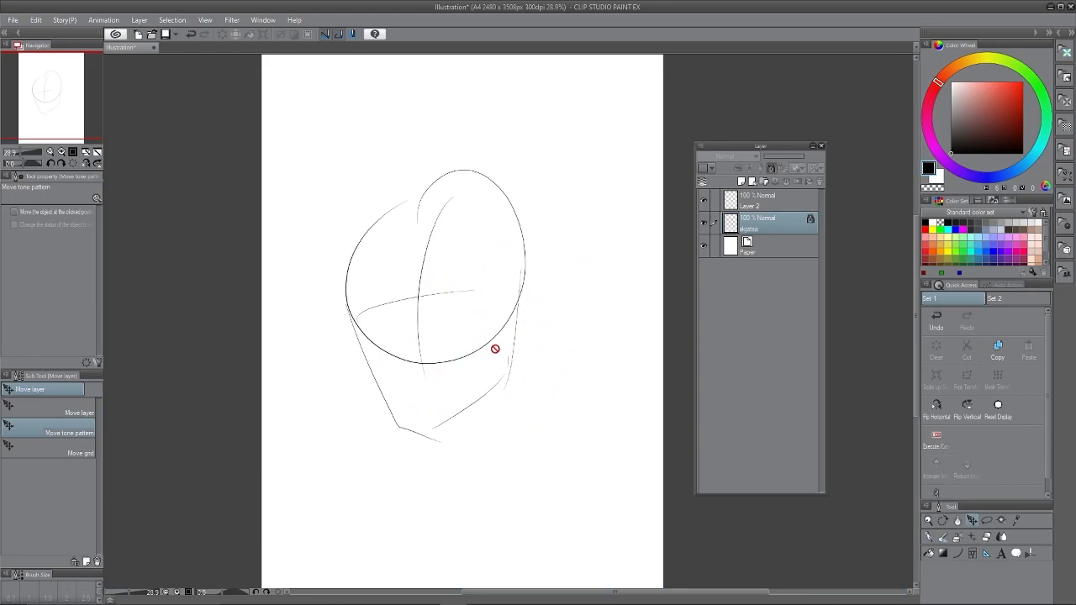
key("p")
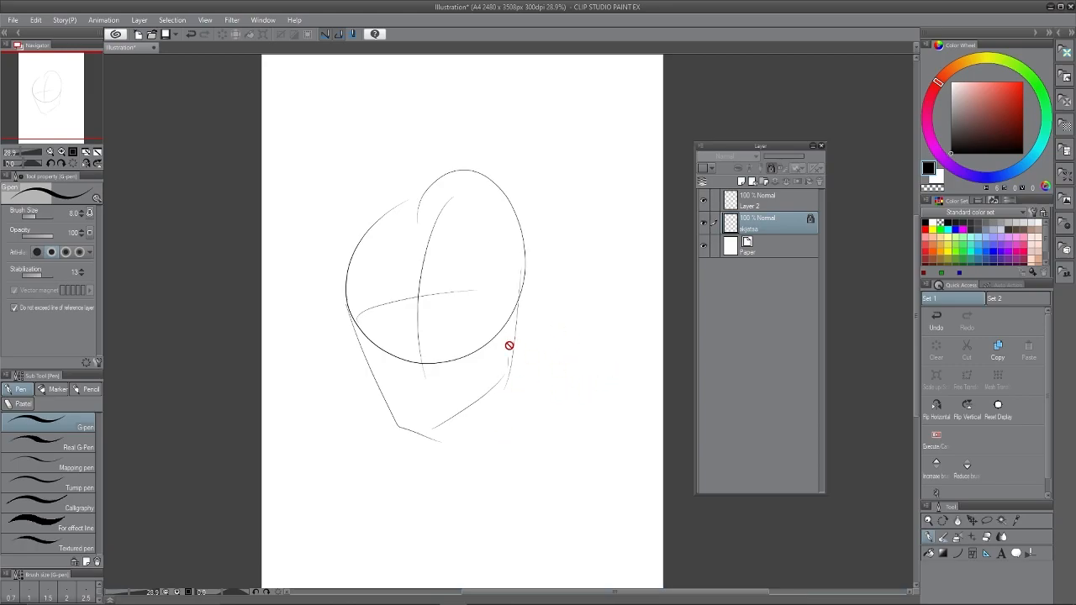
Step: Lock the transparent pixels of Layer 2, above the locked sketch layer
left_click(768, 223)
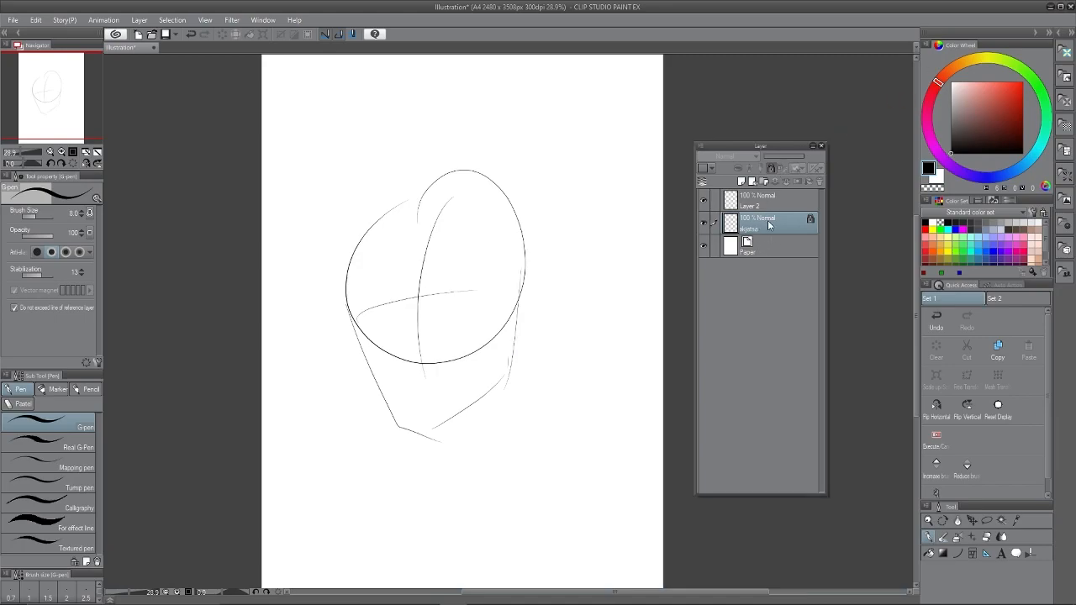
left_click(778, 208)
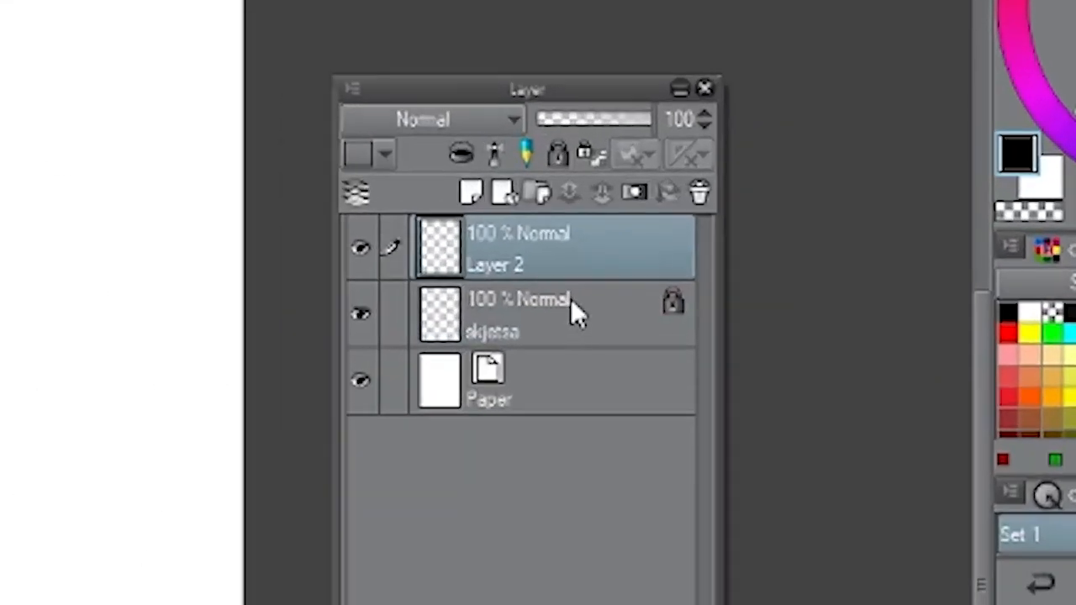
left_click(777, 221)
left_click(777, 207)
left_click(590, 157)
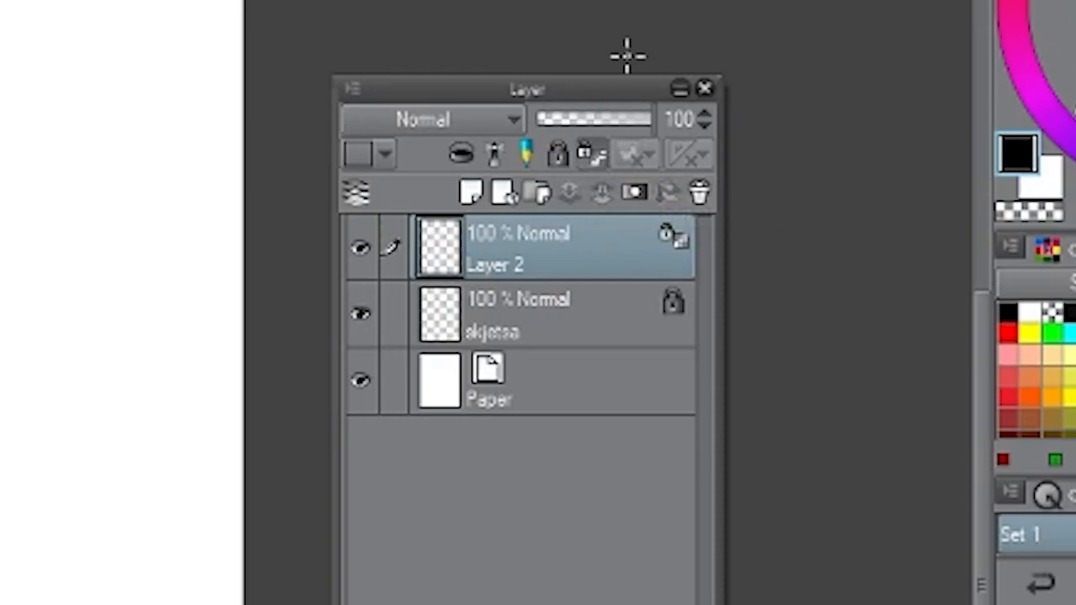
Step: Unlock Layer 2's transparent pixels and, with the skjetsa layer hidden, paint a large solid red disc on Layer 2 using an enlarged brush
left_click(589, 157)
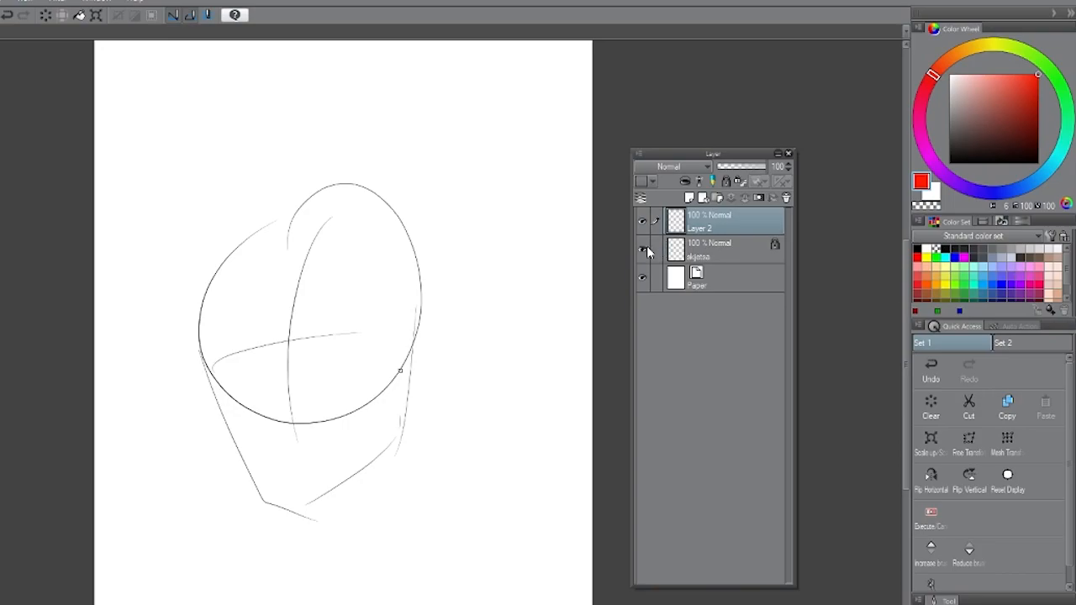
left_click(643, 249)
key("bracketright")
key("bracketright")
key("bracketright")
key("bracketright")
key("bracketright")
key("bracketright")
key("bracketright")
key("bracketright")
key("bracketright")
key("bracketright")
key("bracketright")
key("bracketright")
key("bracketright")
key("bracketright")
key("bracketright")
key("bracketright")
key("bracketright")
key("bracketright")
key("bracketright")
key("bracketright")
mouse_move(319, 374)
left_mouse_down()
mouse_move(330, 339)
mouse_move(348, 339)
left_mouse_up()
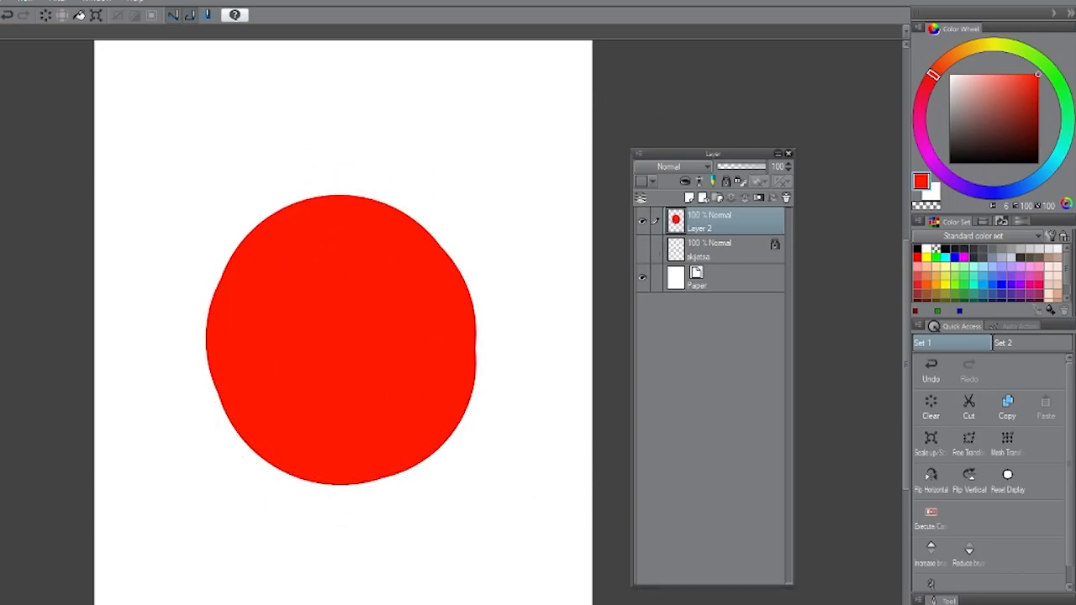
Step: Lock Layer 2's transparent pixels and paint blue shading along the right and lower edges of the red disc
left_click(744, 183)
left_click(1000, 194)
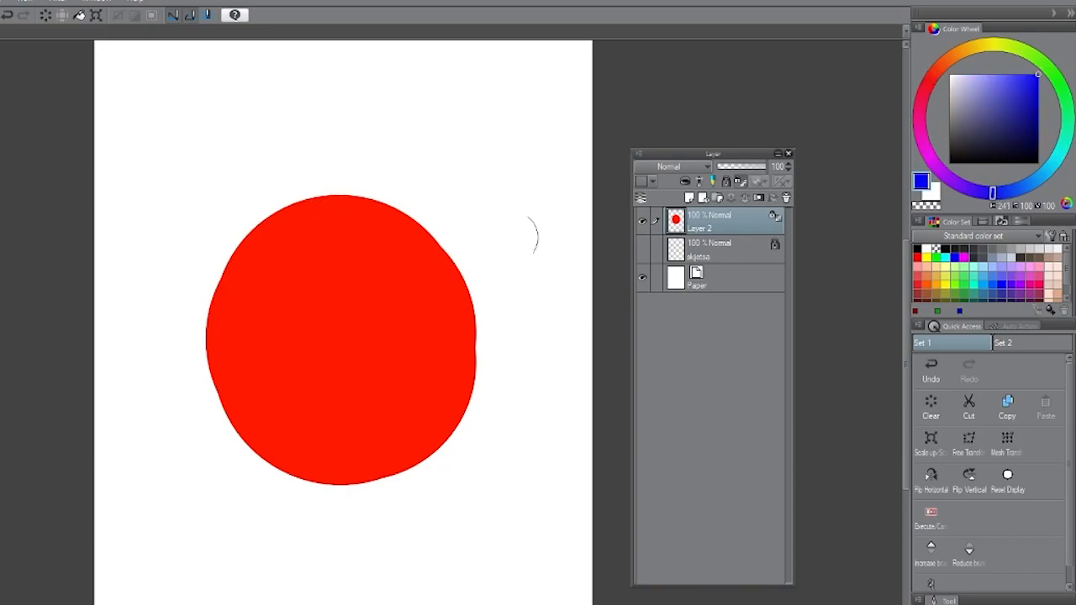
mouse_move(382, 192)
left_mouse_down()
mouse_move(372, 490)
mouse_move(443, 438)
mouse_move(460, 254)
mouse_move(378, 181)
left_mouse_up()
left_click_drag(451, 250, 237, 164)
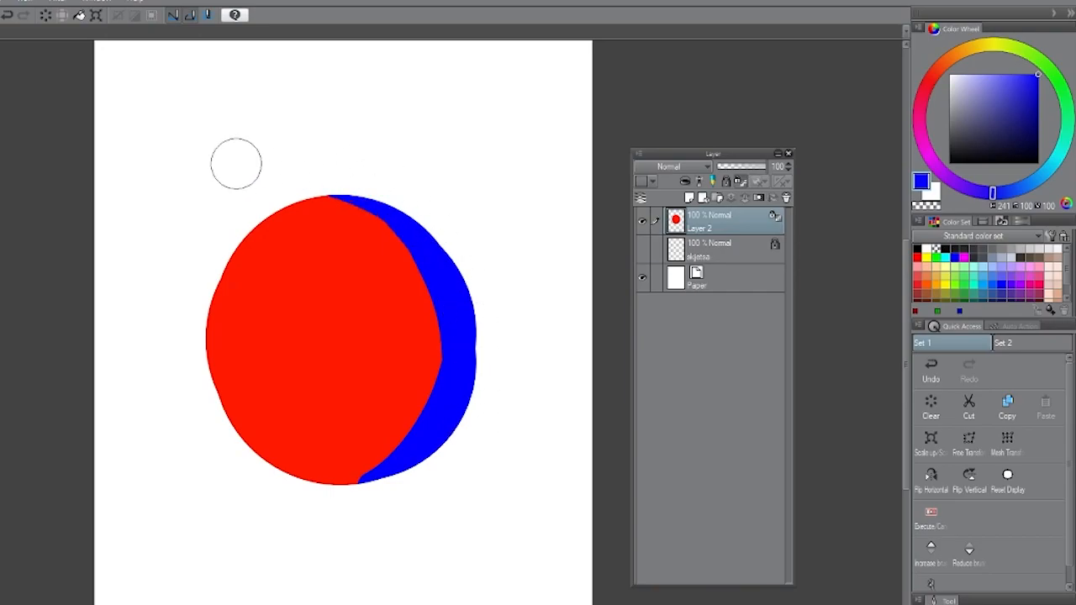
left_click_drag(432, 435, 295, 476)
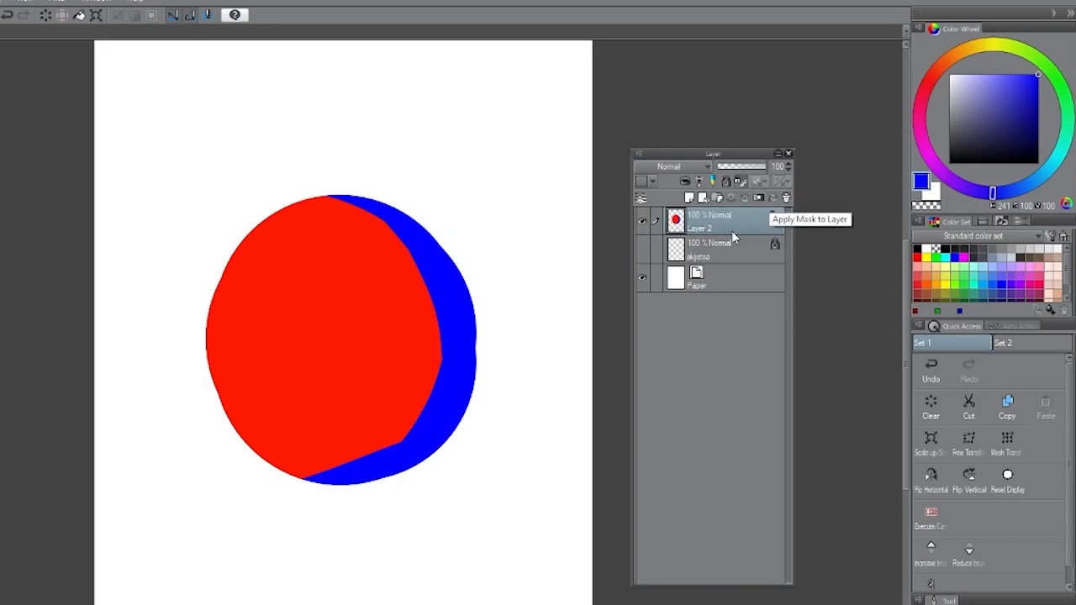
Step: Widen the blue shading on the disc with a larger brush and unlock Layer 2's transparent pixels
left_click(740, 184)
key("]")
key("]")
key("]")
key("]")
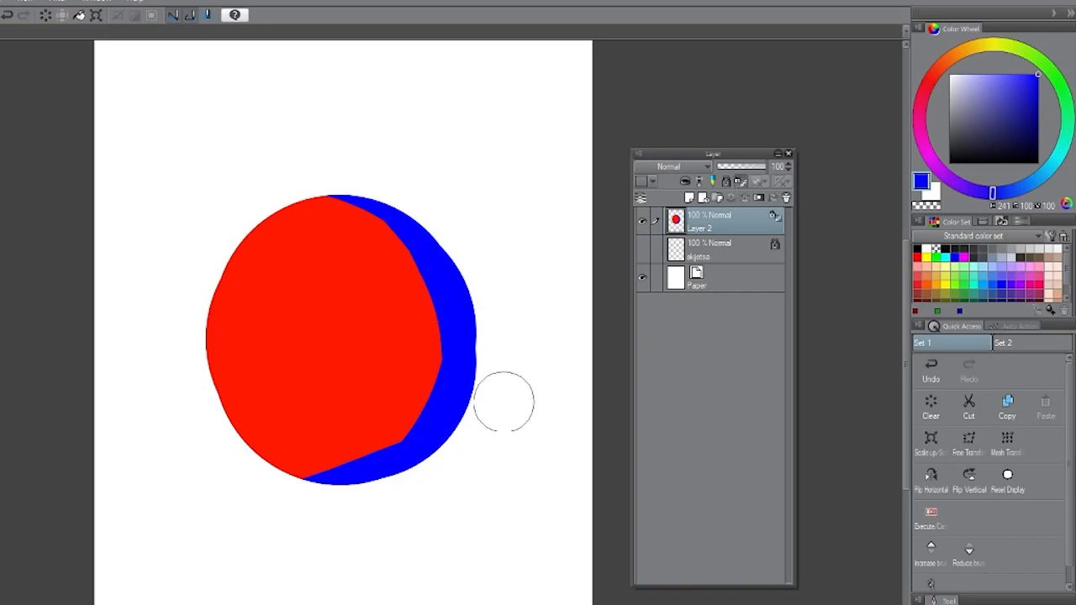
left_click_drag(277, 513, 453, 453)
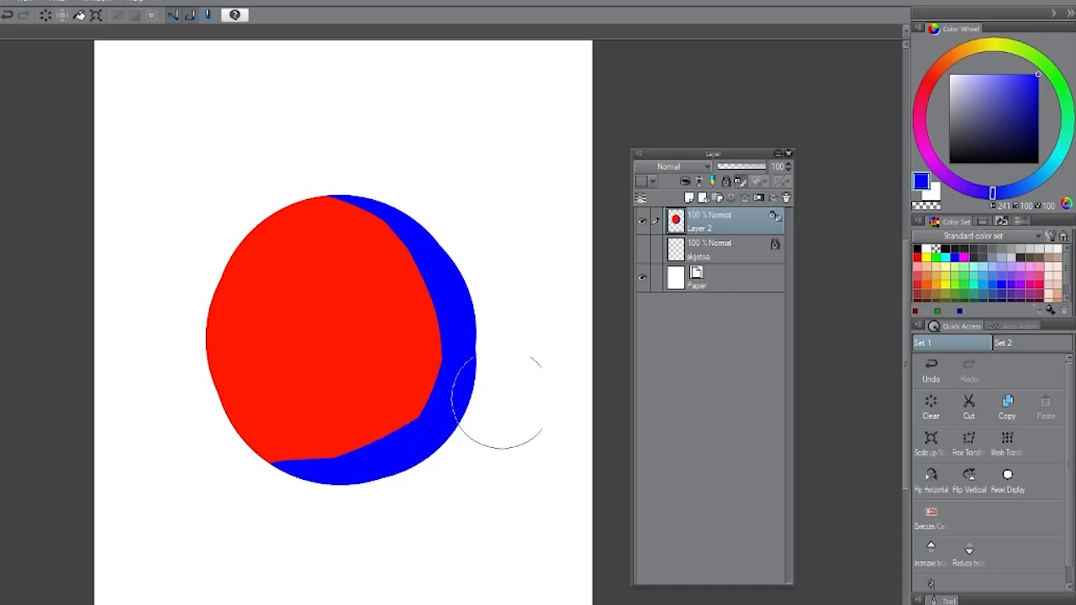
left_click_drag(483, 336, 421, 446)
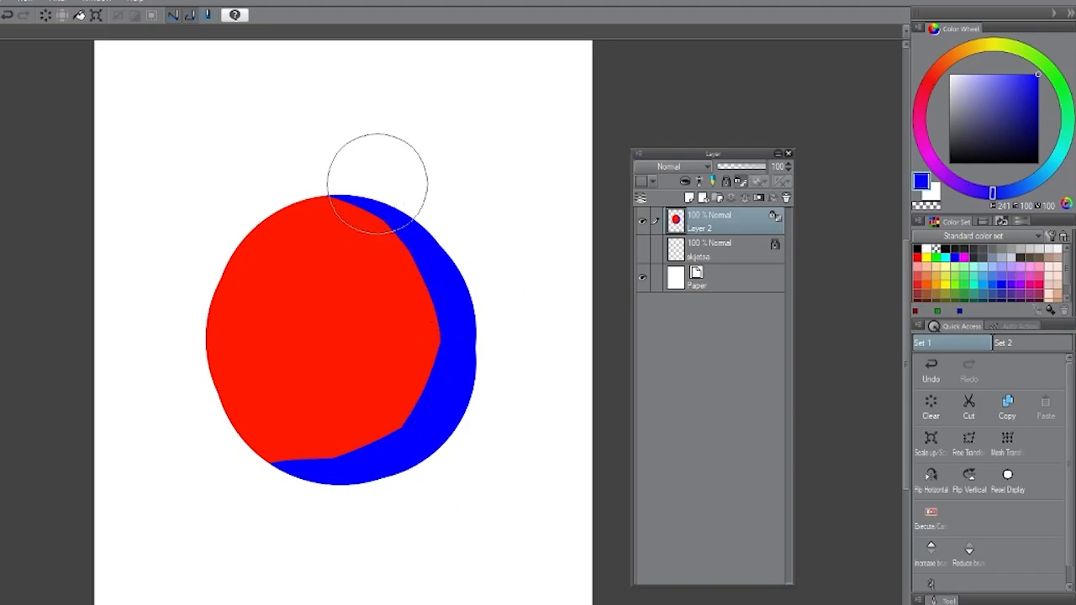
left_click_drag(379, 182, 422, 465)
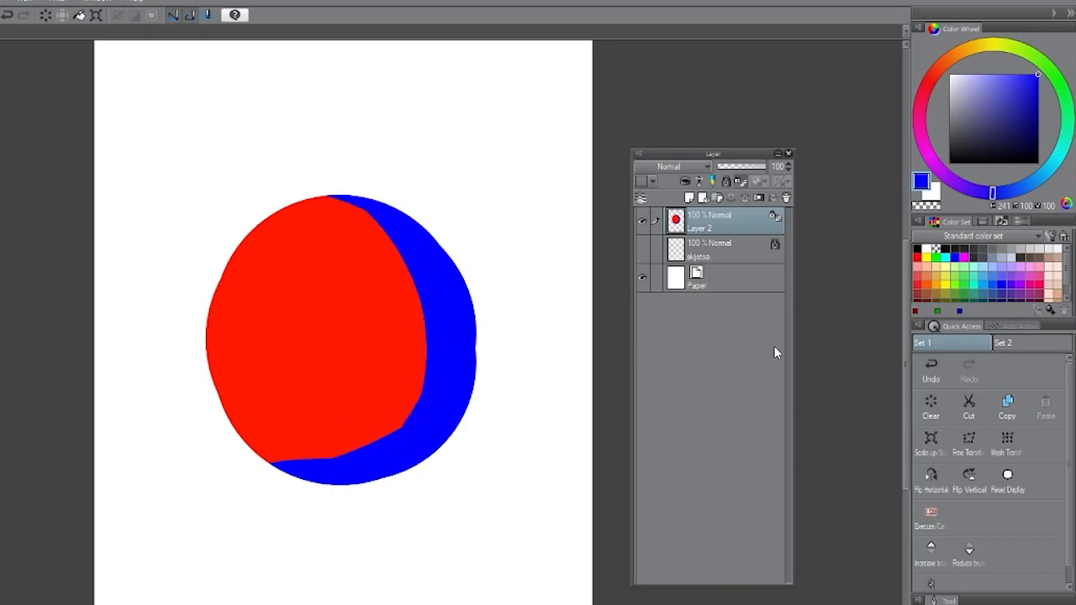
left_click(741, 181)
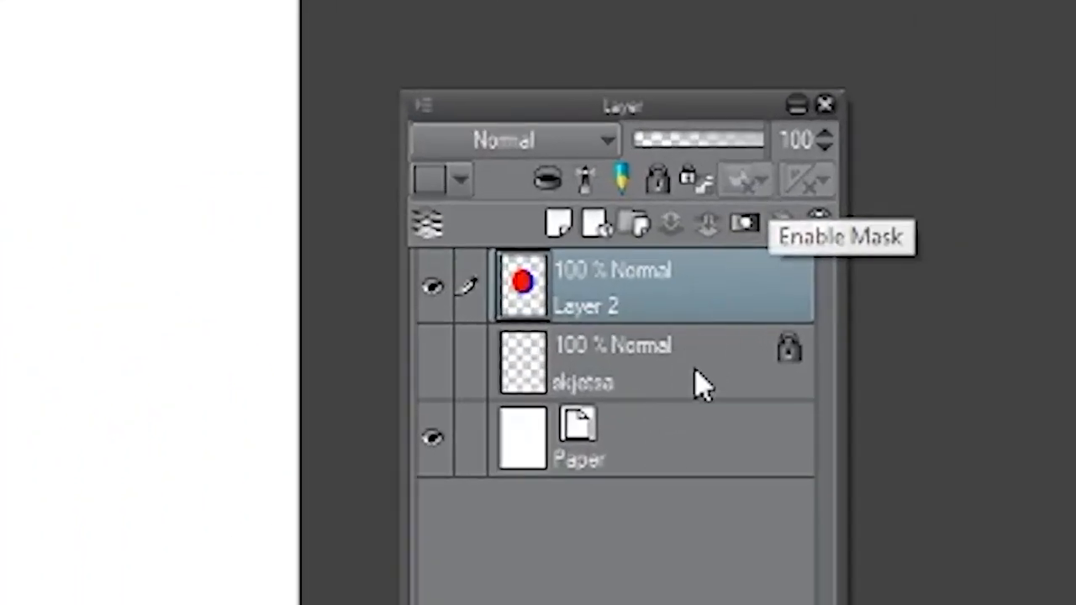
Step: Add a layer mask to Layer 2 and check the available mask options
left_click(746, 225)
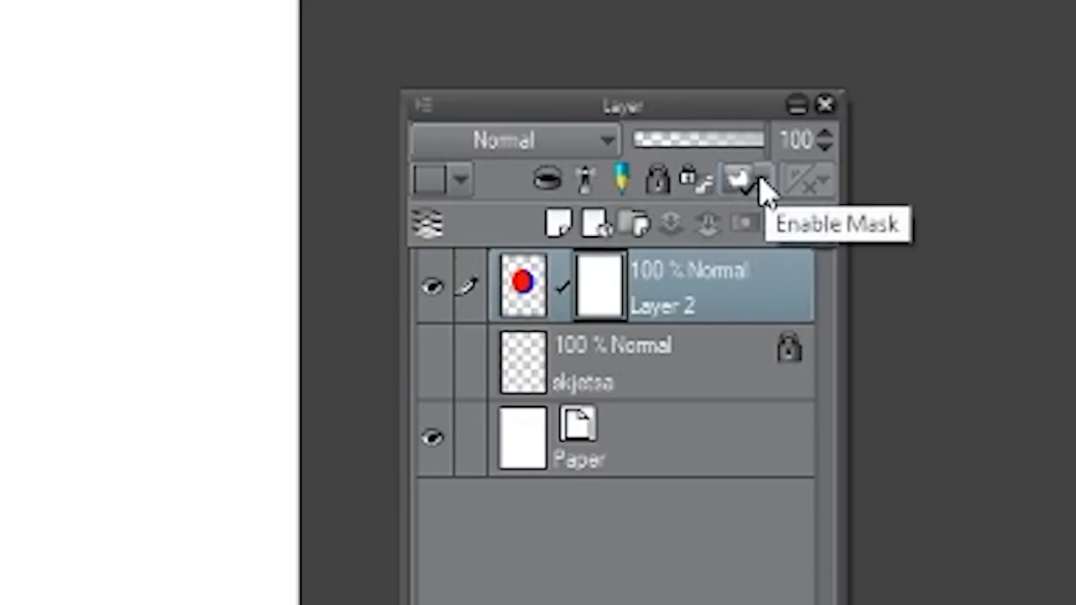
right_click(679, 298)
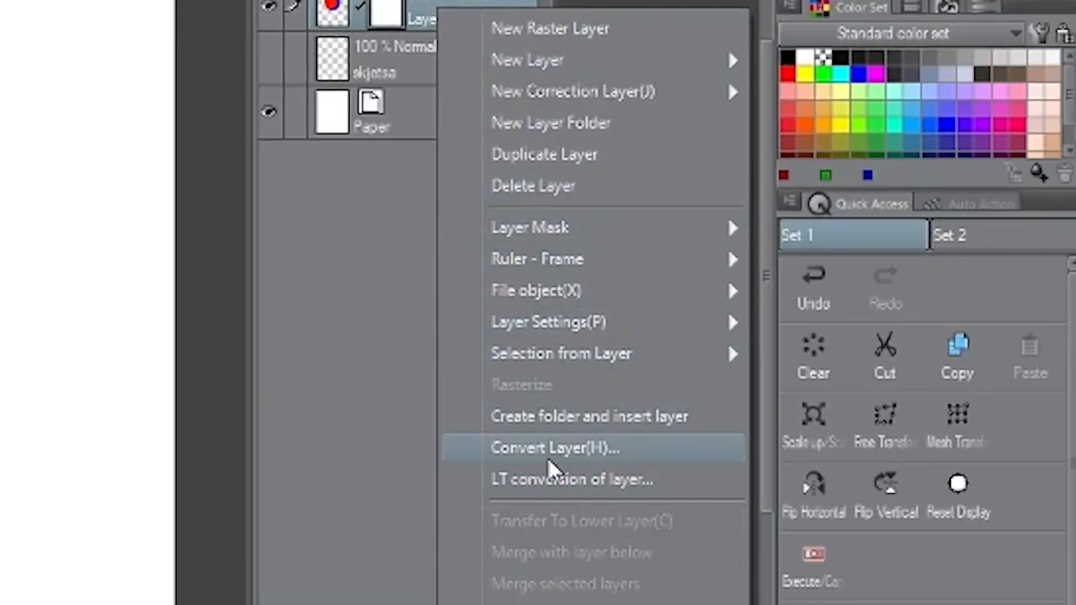
mouse_move(575, 234)
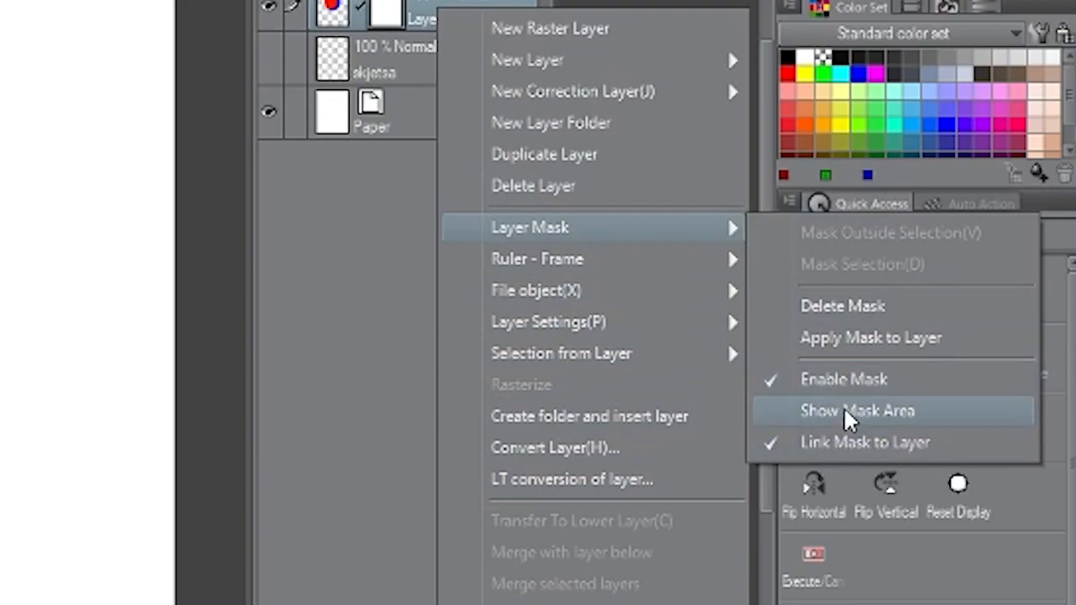
left_click(438, 5)
left_click(761, 183)
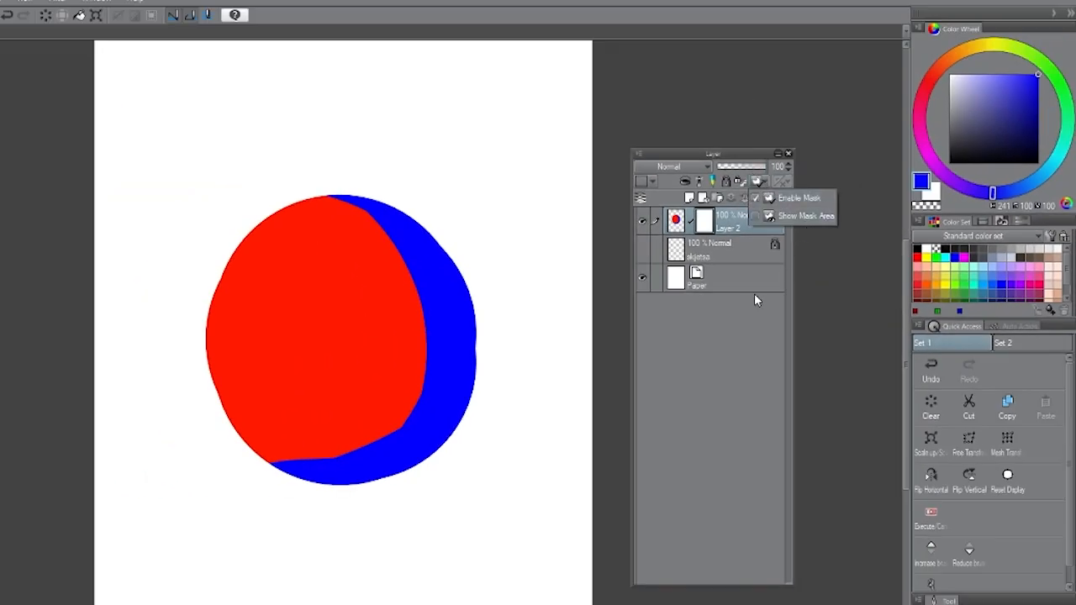
left_click(731, 337)
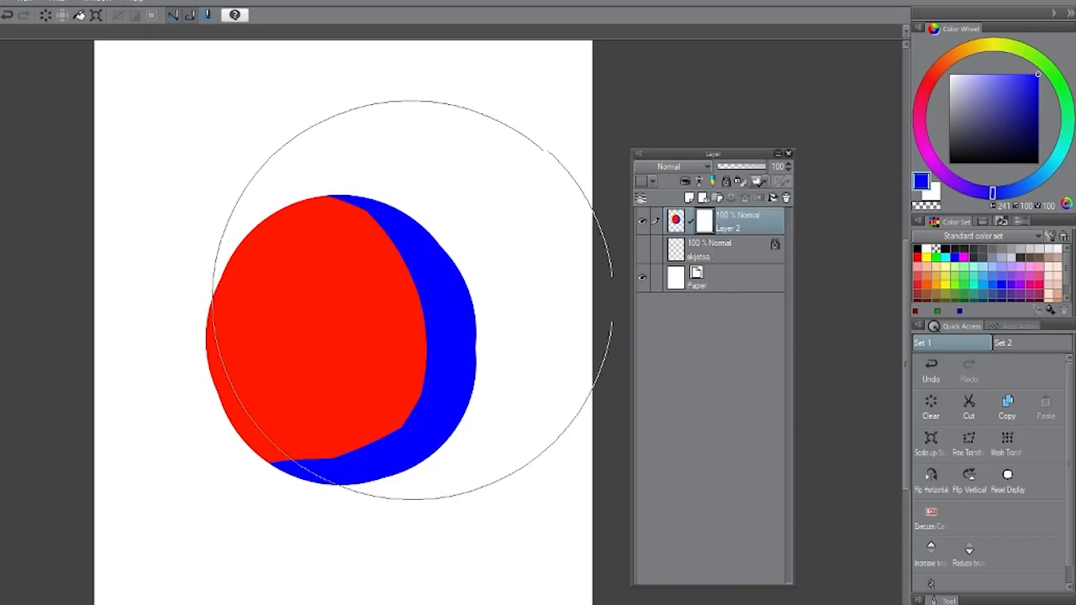
Step: Paint on Layer 2's mask with a smaller brush to hide the right side of the disc
key("[")
key("[")
key("[")
key("[")
key("[")
key("[")
key("[")
key("[")
key("[")
mouse_move(353, 153)
left_mouse_down()
mouse_move(497, 412)
mouse_move(533, 240)
mouse_move(456, 204)
mouse_move(437, 370)
mouse_move(456, 156)
left_mouse_up()
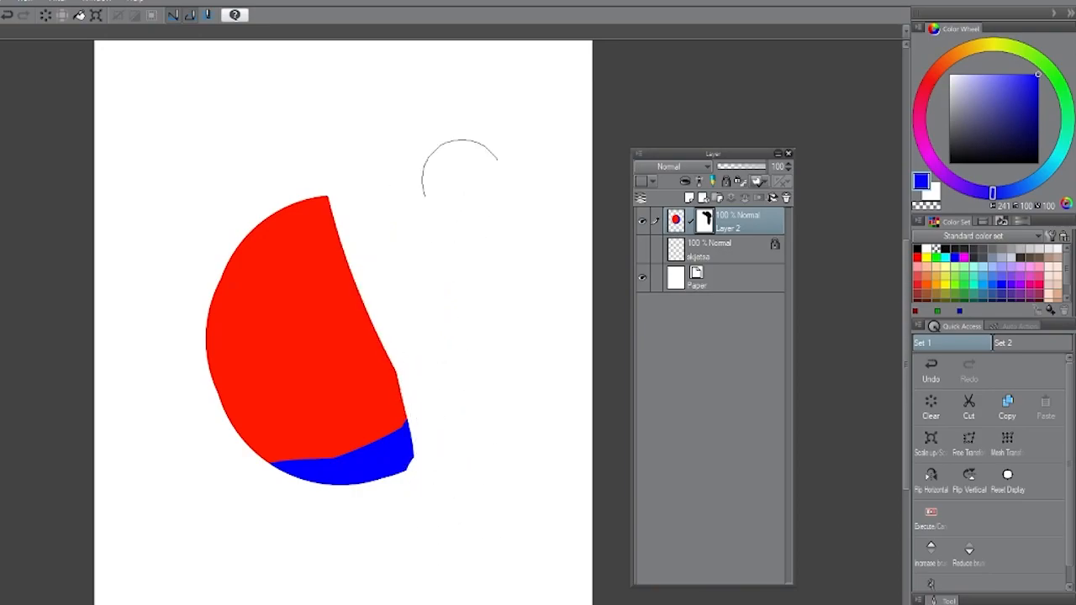
Step: Show Layer 2's mask area and brush away parts of the mask to bring back more of the disc's right side
left_click(756, 183)
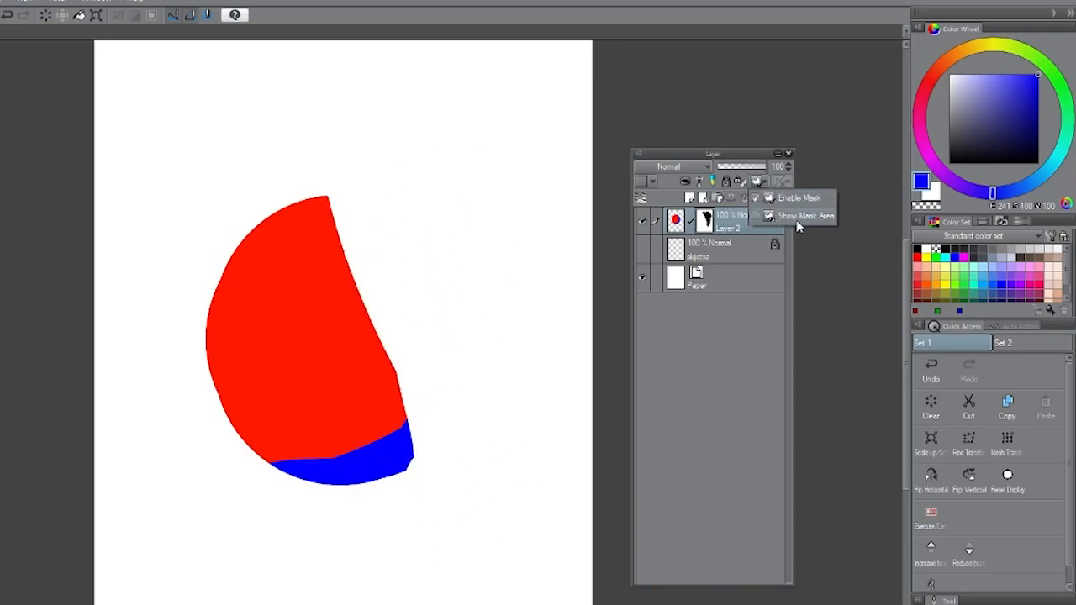
left_click(759, 221)
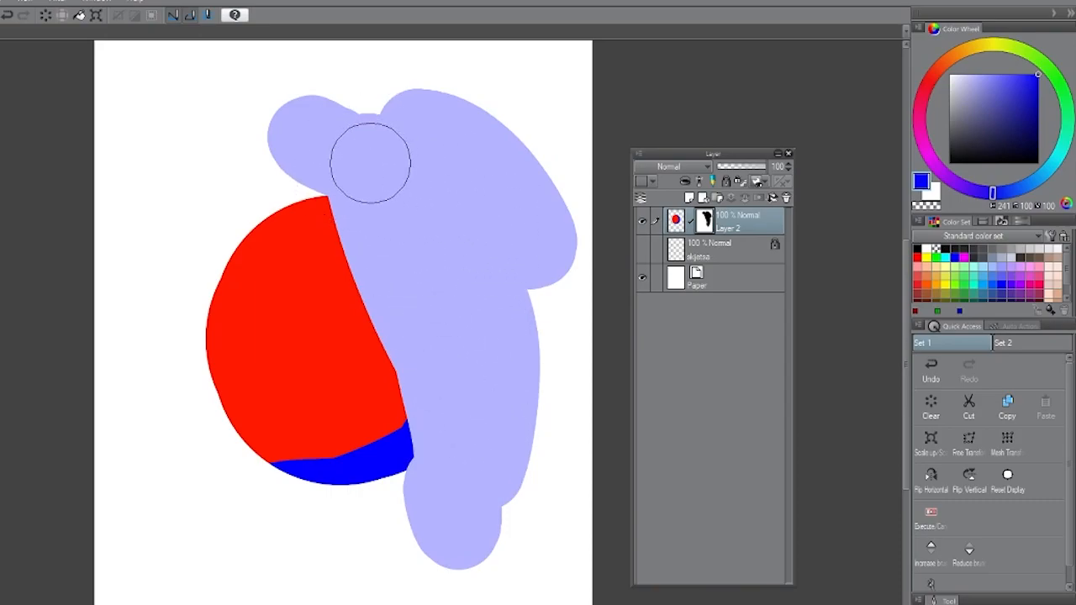
key("bracketright")
key("bracketright")
key("bracketright")
key("bracketright")
key("bracketright")
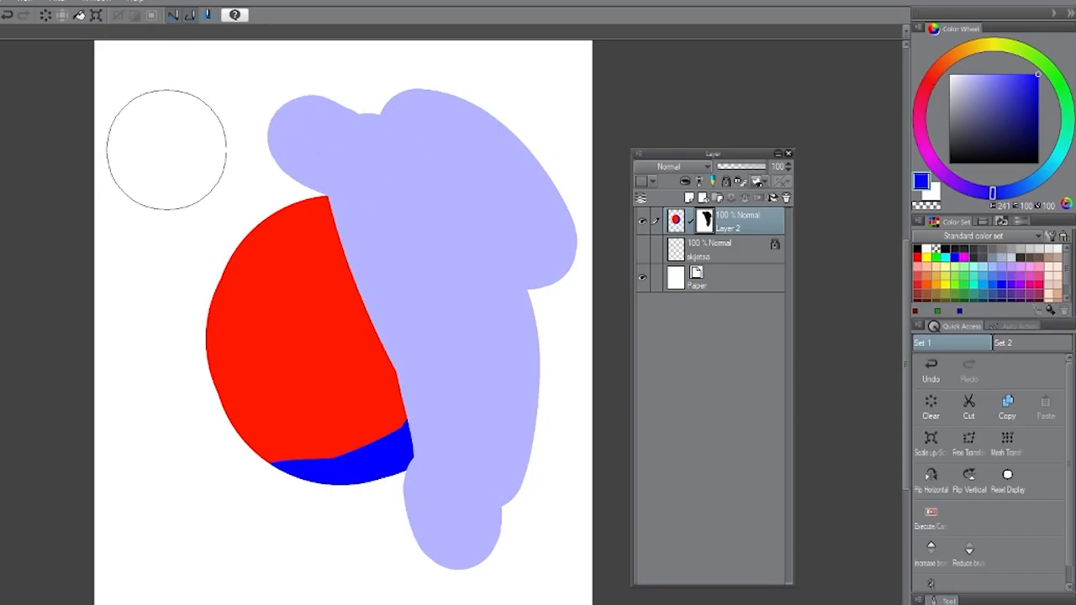
key("bracketleft")
mouse_move(211, 85)
left_mouse_down()
mouse_move(372, 84)
mouse_move(548, 137)
mouse_move(569, 336)
mouse_move(563, 387)
left_mouse_up()
mouse_move(331, 72)
left_mouse_down()
mouse_move(175, 189)
mouse_move(434, 129)
mouse_move(321, 155)
mouse_move(268, 137)
mouse_move(335, 205)
mouse_move(403, 376)
mouse_move(416, 550)
mouse_move(517, 475)
mouse_move(527, 479)
mouse_move(492, 484)
left_mouse_up()
mouse_move(292, 153)
left_mouse_down()
mouse_move(541, 457)
mouse_move(540, 156)
mouse_move(493, 513)
mouse_move(495, 183)
left_mouse_up()
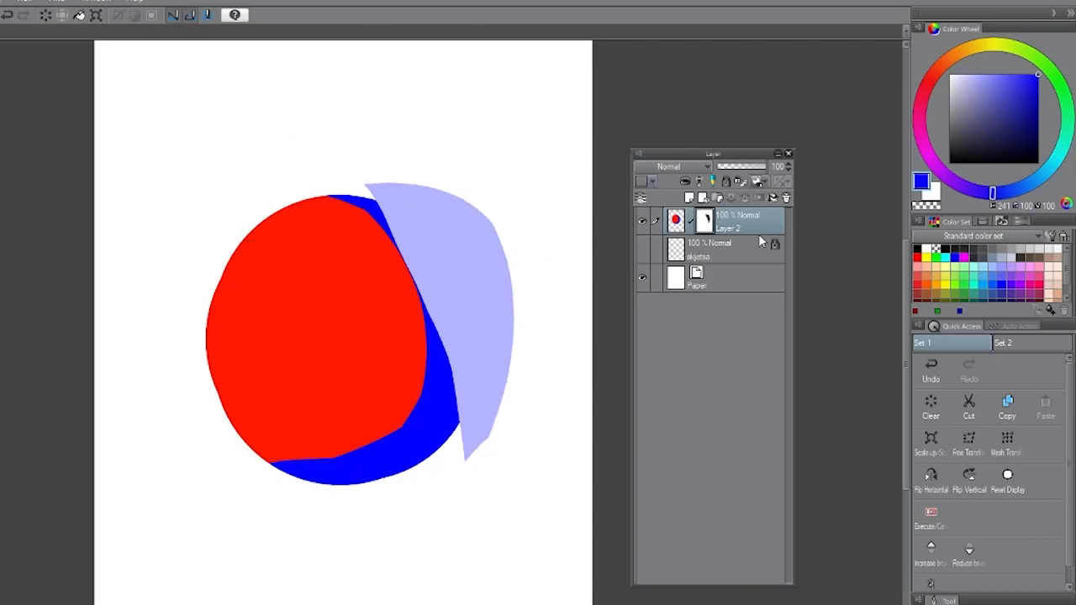
Step: Turn off the mask area display on Layer 2, and disable and re-enable its mask
left_click(759, 181)
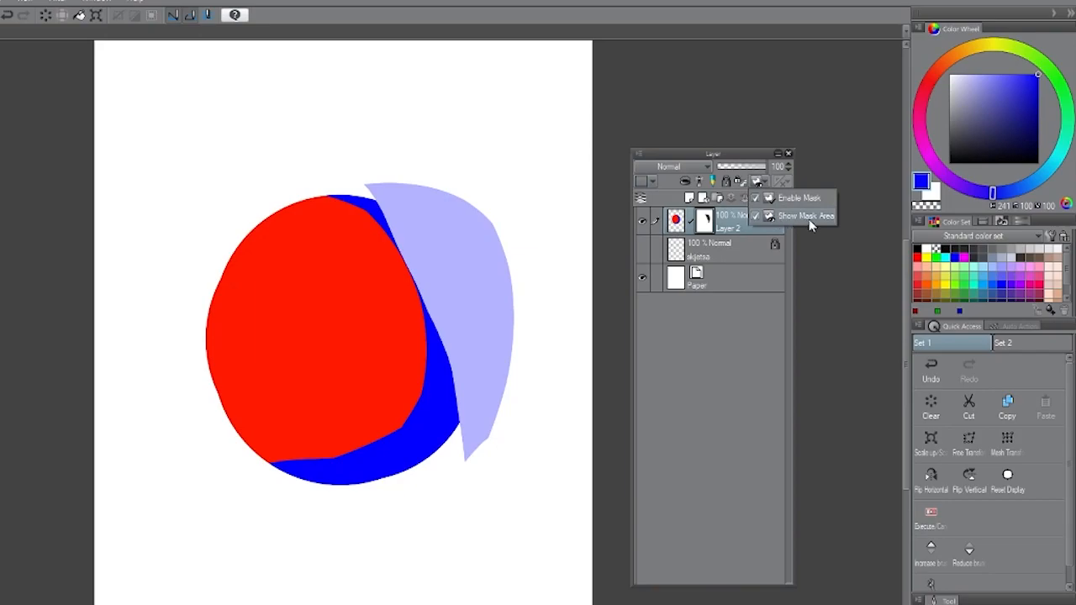
left_click(756, 216)
left_click(759, 182)
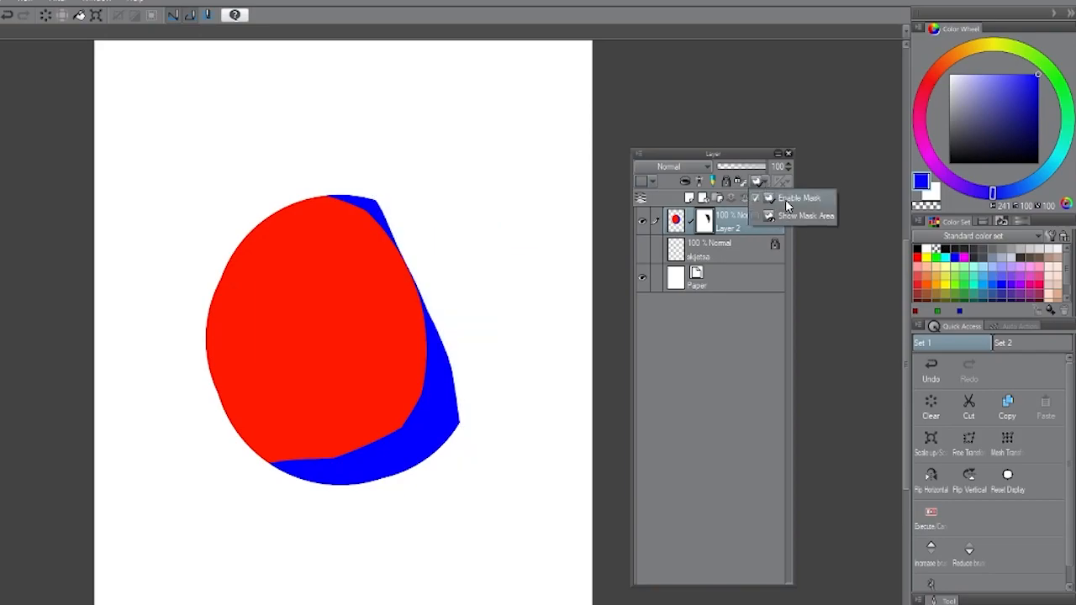
left_click(794, 199)
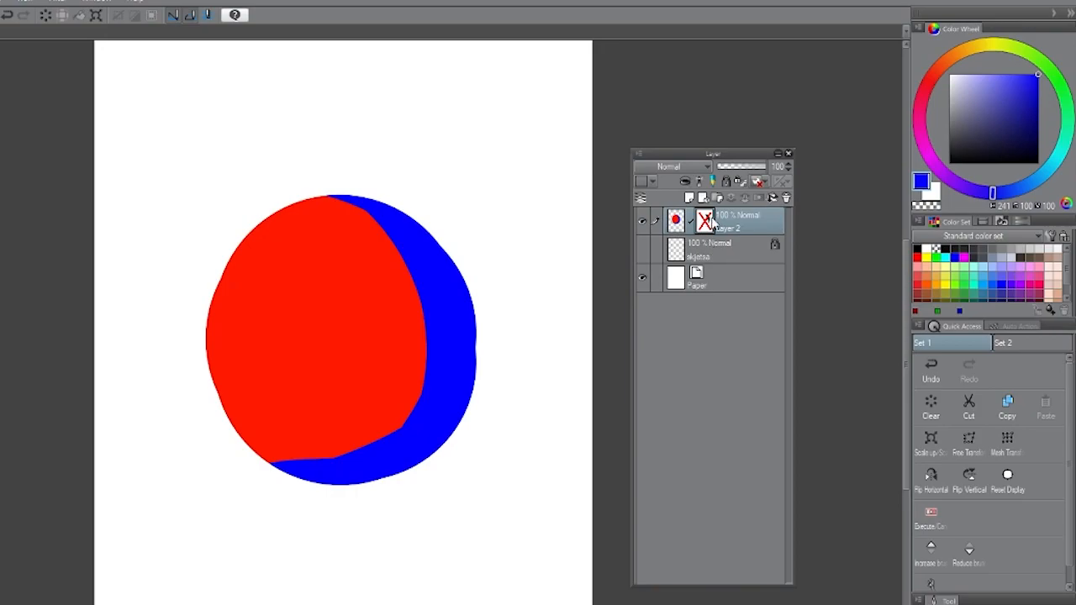
left_click(761, 181)
left_click(781, 191)
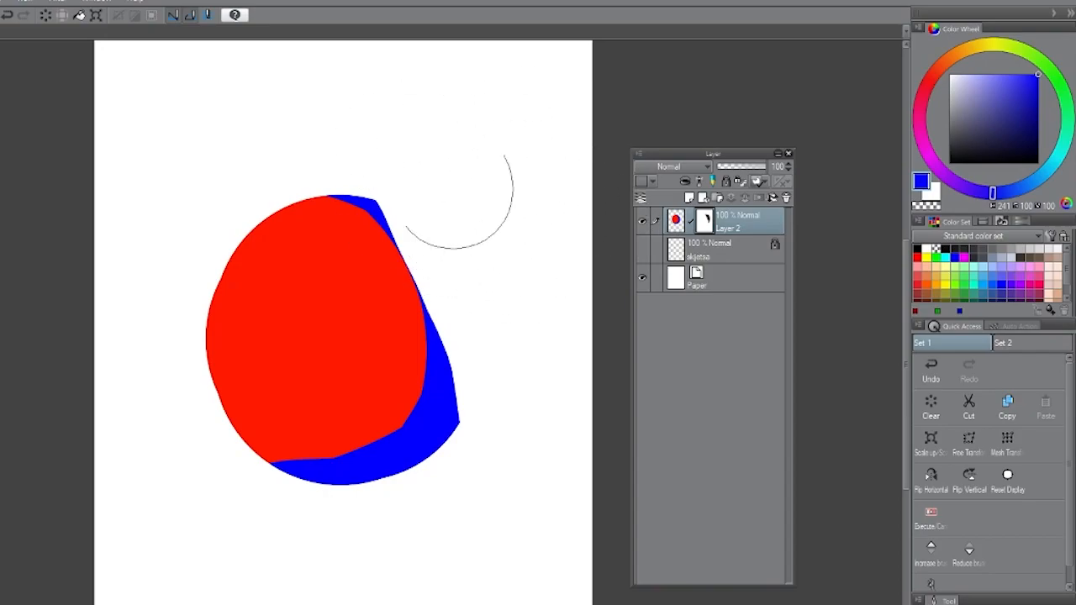
left_click(760, 183)
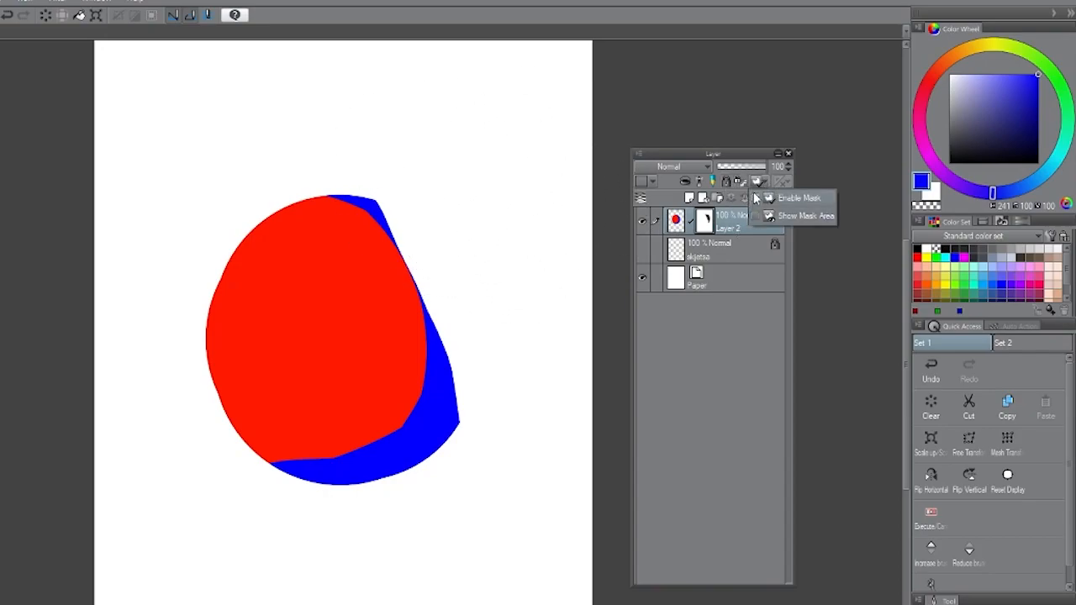
left_click(743, 281)
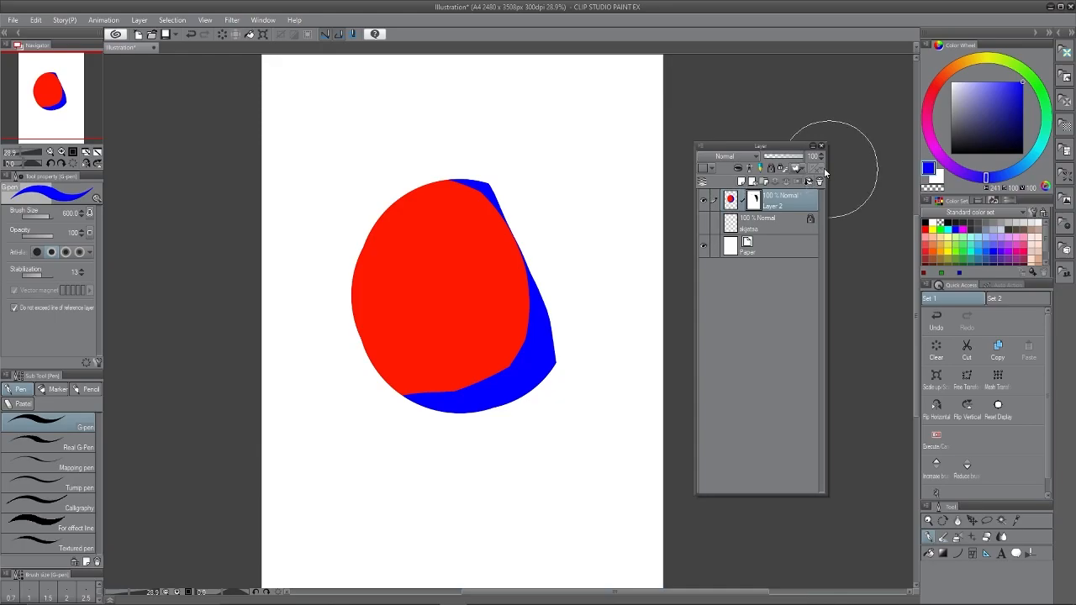
Step: Add a new raster layer with Layer 2 hidden and place a vertical symmetrical ruler down the middle of the page
left_click(740, 182)
left_click(703, 222)
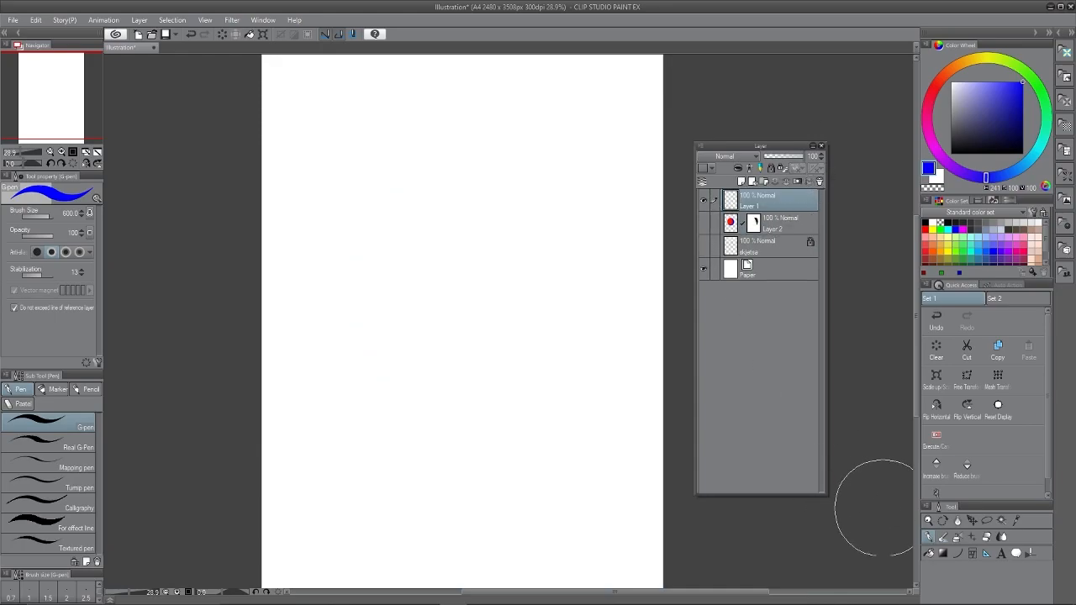
left_click(987, 554)
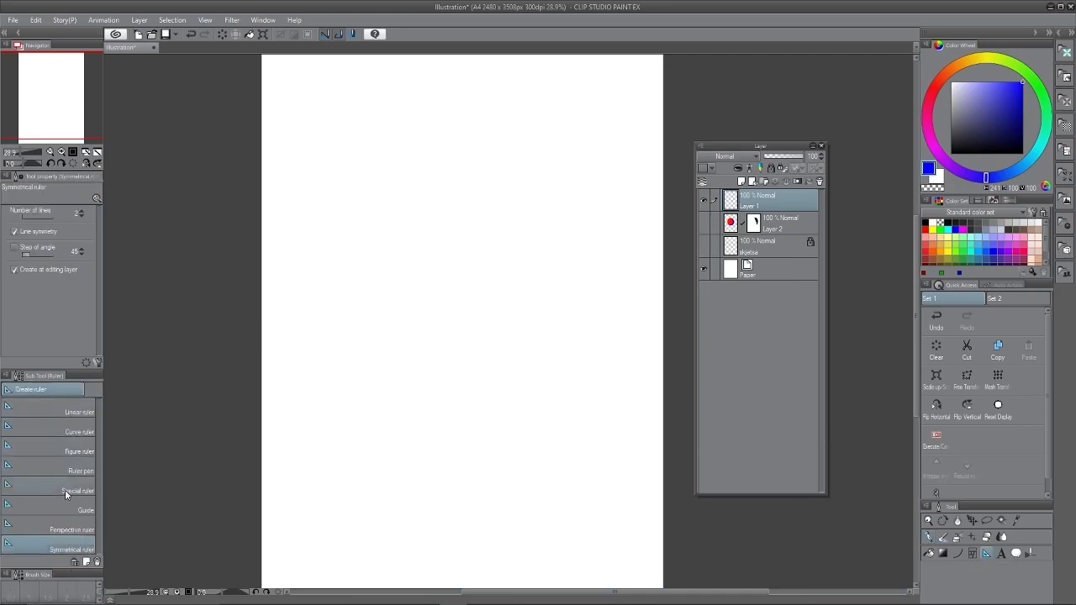
left_click_drag(467, 218, 442, 396)
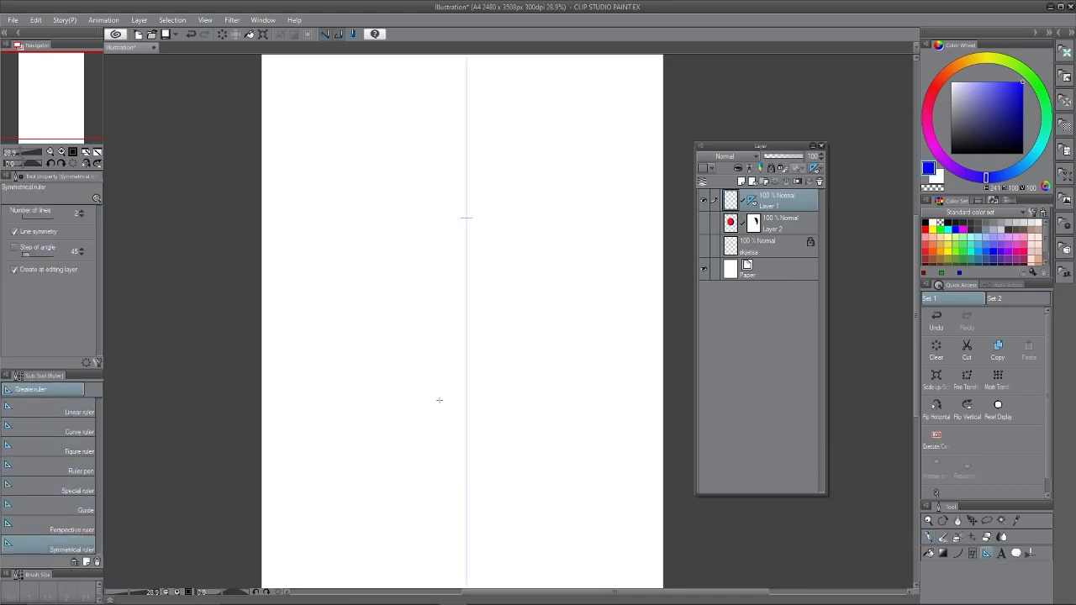
Step: Draw a mirrored goblin face with pointed ears across the symmetrical ruler, using the black G-pen at brush size 40
key("p")
key("b")
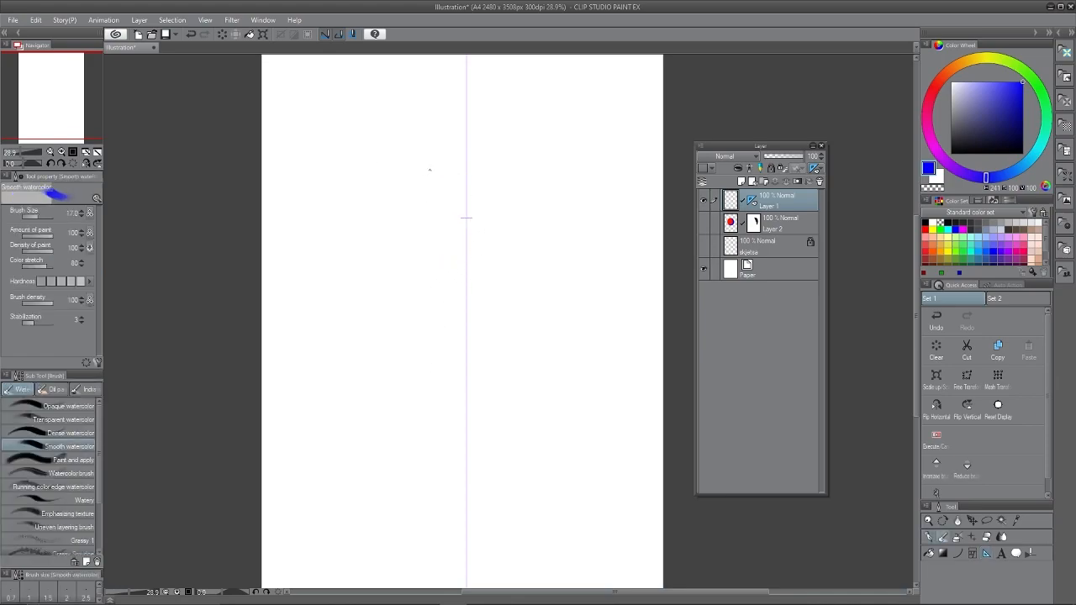
key("ctrl+z")
mouse_move(1009, 101)
left_mouse_down()
mouse_move(1029, 92)
mouse_move(951, 153)
left_mouse_up()
key("]")
key("]")
key("p")
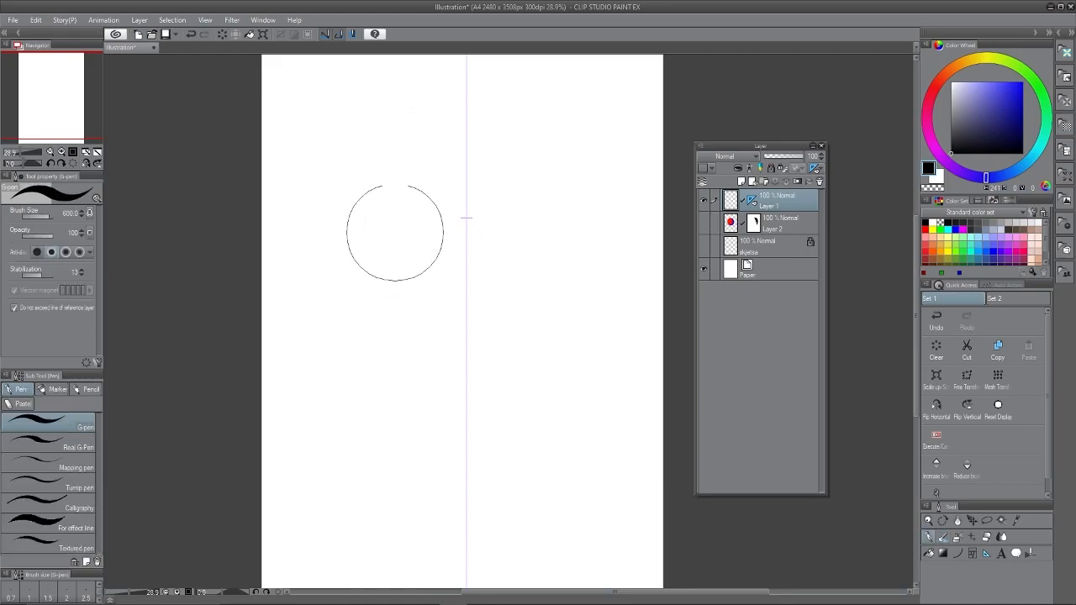
key("[")
key("[")
key("[")
key("[")
left_click_drag(407, 174, 383, 259)
mouse_move(395, 301)
left_mouse_down()
mouse_move(413, 336)
mouse_move(422, 343)
mouse_move(405, 323)
mouse_move(464, 368)
left_mouse_up()
left_click_drag(415, 236, 439, 238)
mouse_move(433, 241)
left_mouse_down()
mouse_move(455, 262)
mouse_move(416, 260)
mouse_move(459, 281)
mouse_move(420, 294)
mouse_move(480, 334)
left_mouse_up()
left_click_drag(402, 175, 464, 149)
mouse_move(552, 254)
left_mouse_down()
mouse_move(581, 235)
mouse_move(538, 304)
mouse_move(563, 253)
mouse_move(548, 277)
left_mouse_up()
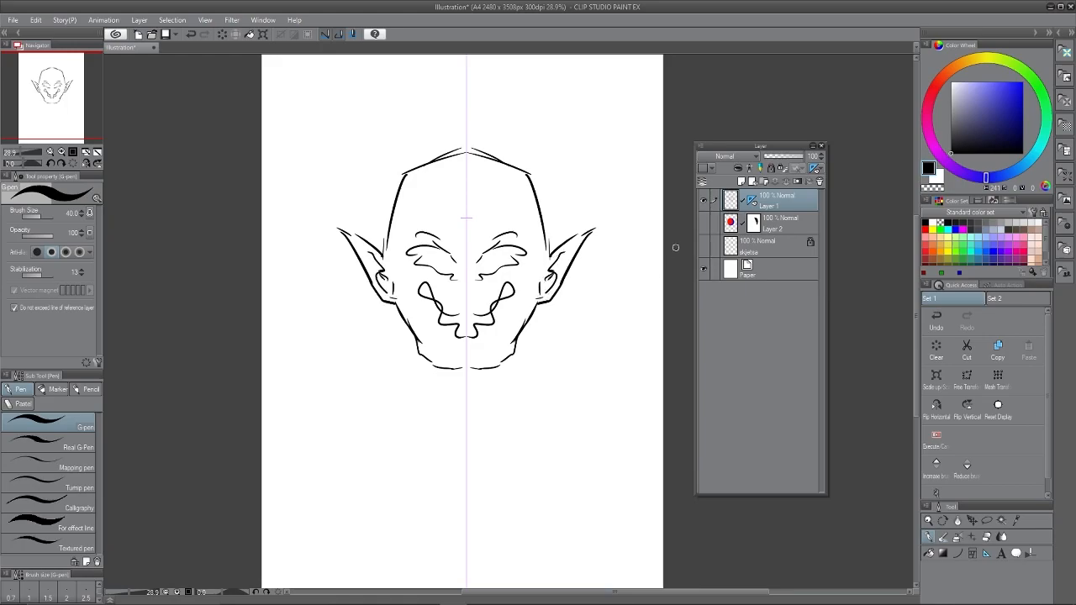
Step: Check the display options of Layer 1's ruler and add two raster layers above it, selecting the lower one
left_click(818, 172)
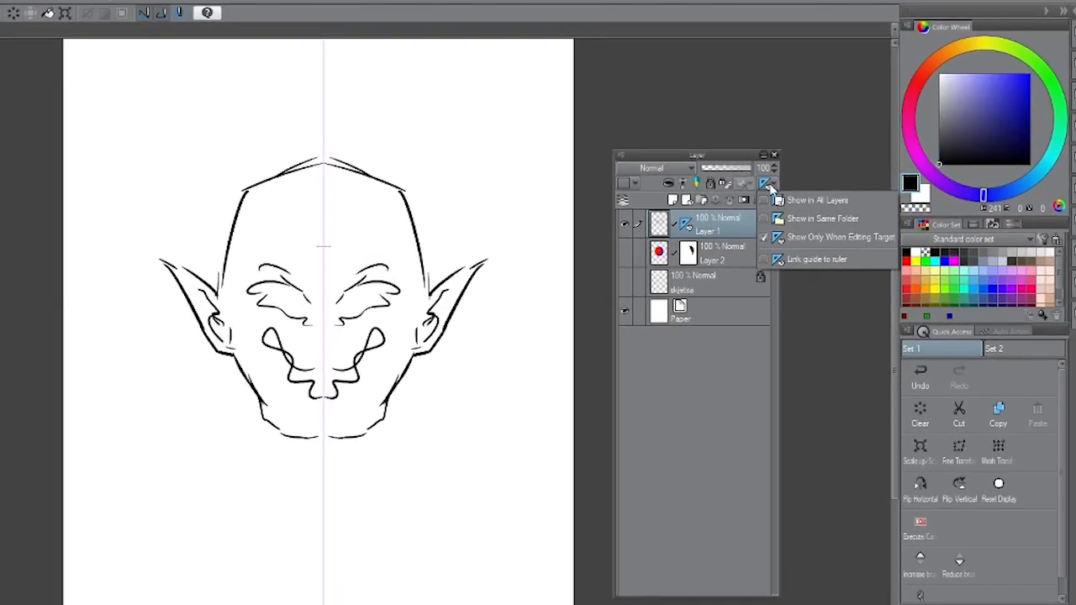
left_click(813, 218)
left_click(672, 200)
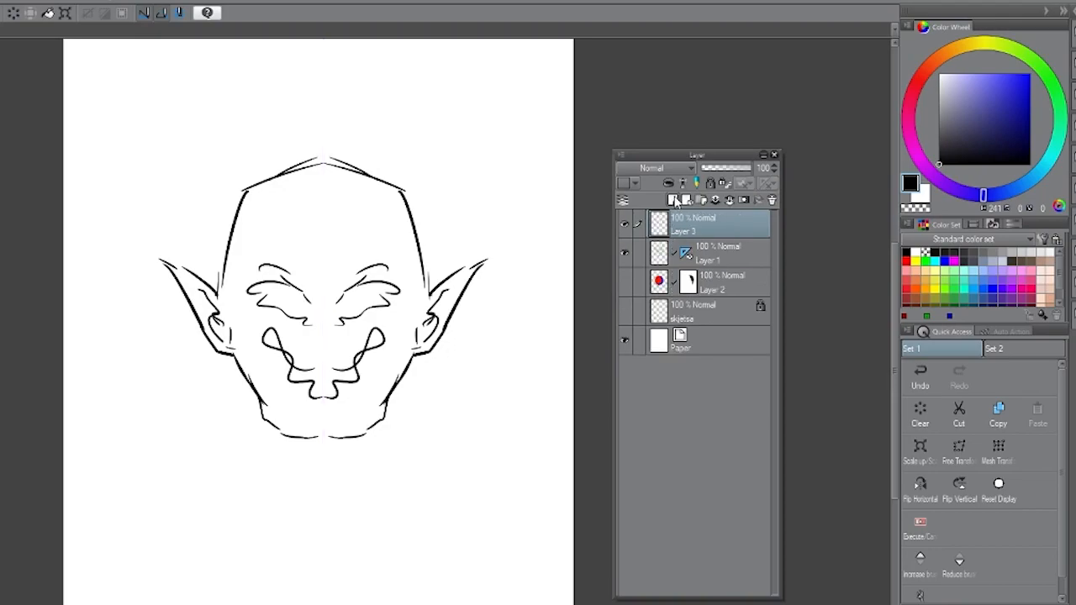
left_click(673, 200)
left_click(697, 256)
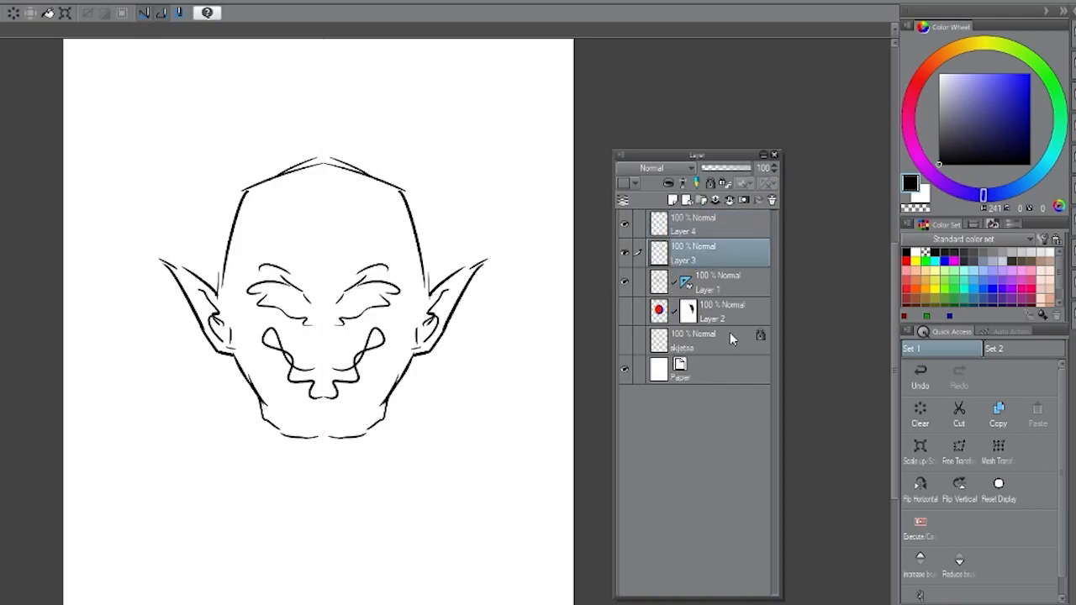
Step: Compare the ruler display between Layer 1 and Layer 3, and set Layer 1's ruler to Show in All Layers
left_click(712, 287)
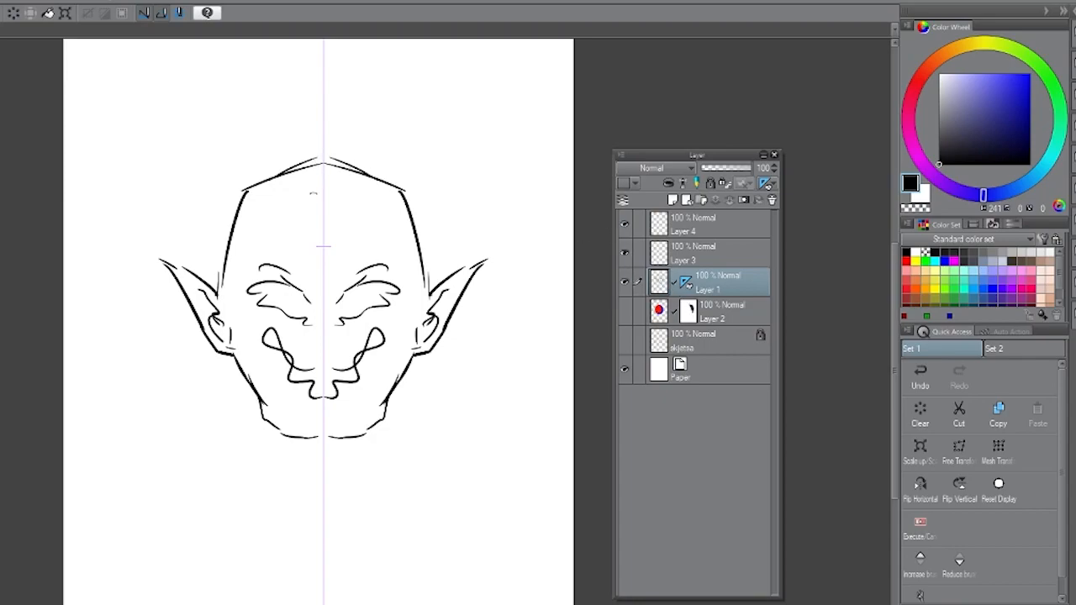
left_click(708, 263)
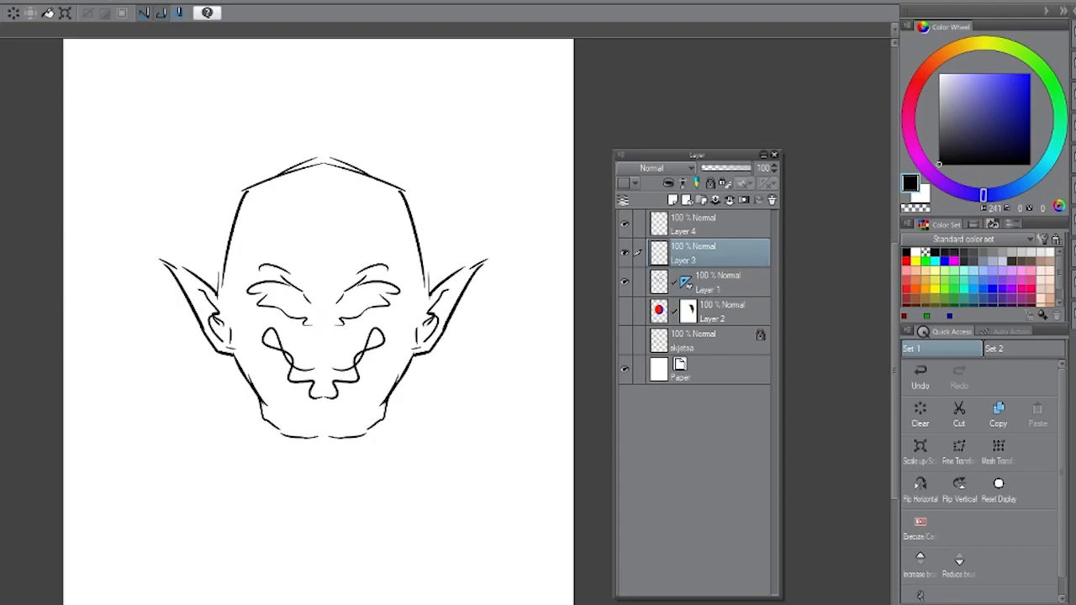
left_click(727, 281)
left_click(767, 183)
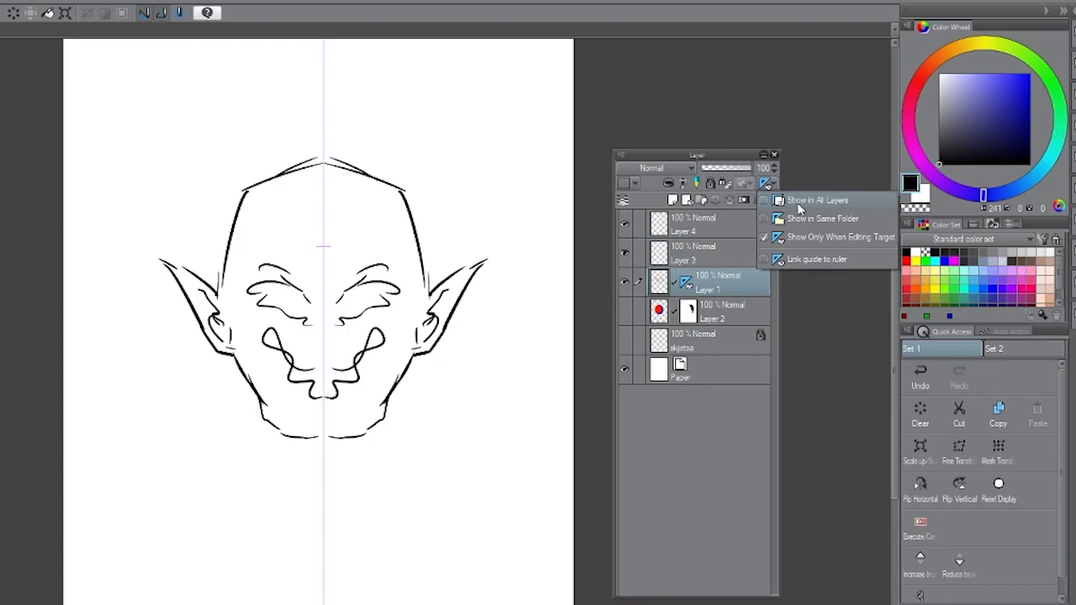
left_click(803, 202)
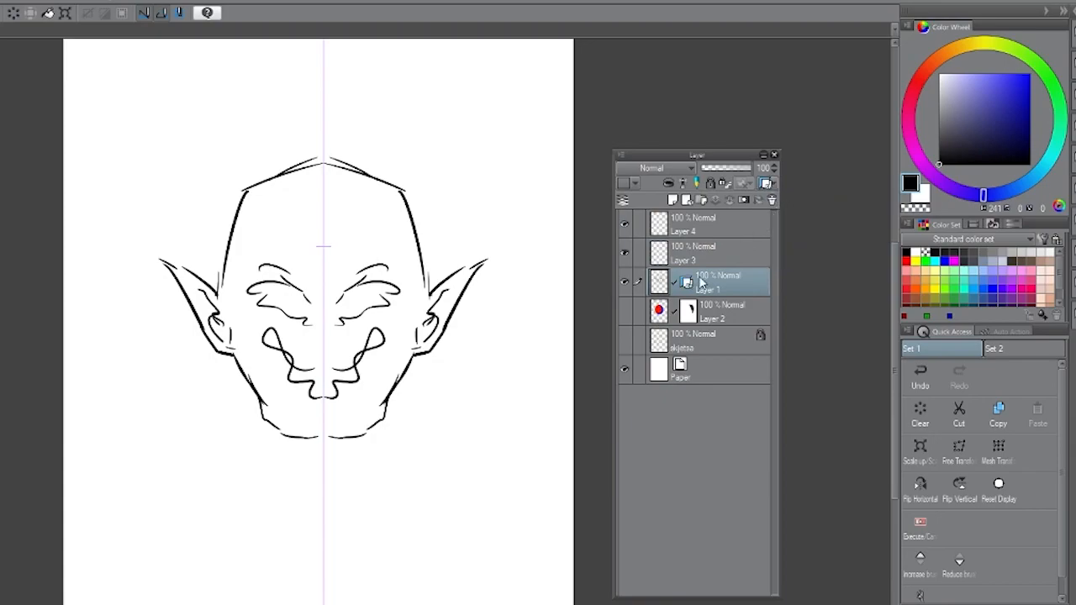
Step: Select the other layers one after another to examine whether Layer 1's symmetrical ruler shows on each of them
left_click(708, 253)
left_click(711, 228)
left_click(712, 341)
left_click(714, 229)
left_click(713, 258)
left_click(713, 230)
left_click(713, 252)
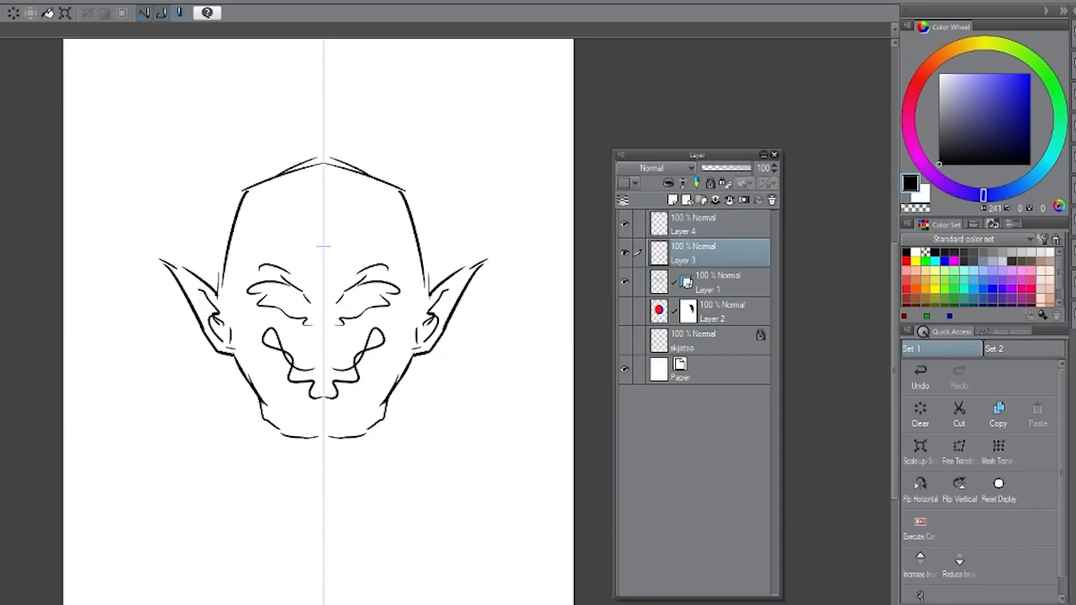
left_click(733, 291)
left_click(731, 252)
left_click(737, 232)
left_click(724, 253)
left_click(754, 220)
left_click(744, 253)
Step: Change the display of Layer 1's ruler to Show in Same Folder
left_click(740, 283)
left_click(765, 183)
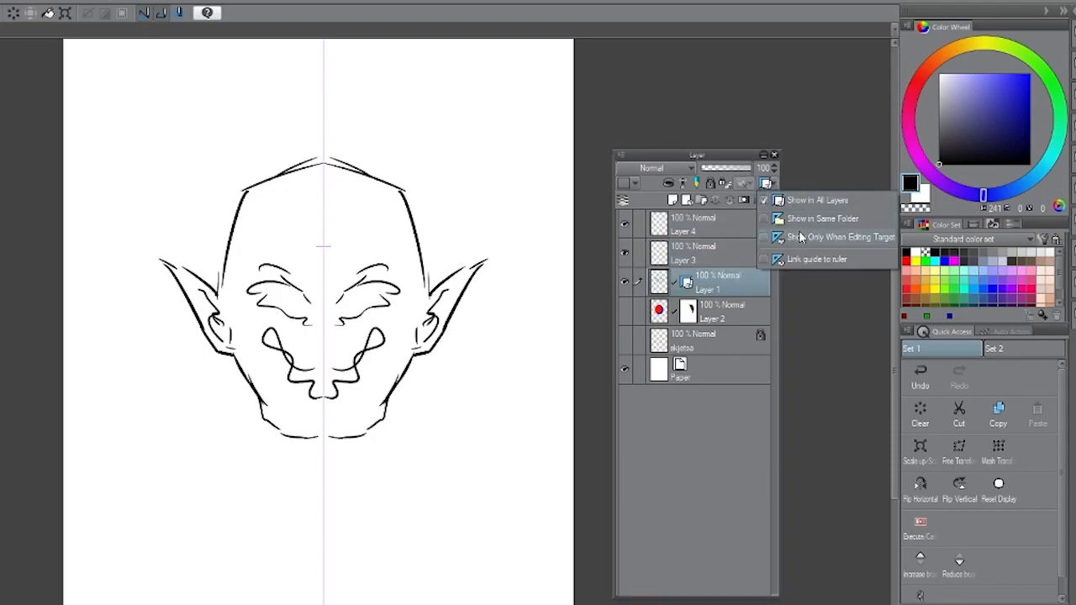
left_click(811, 221)
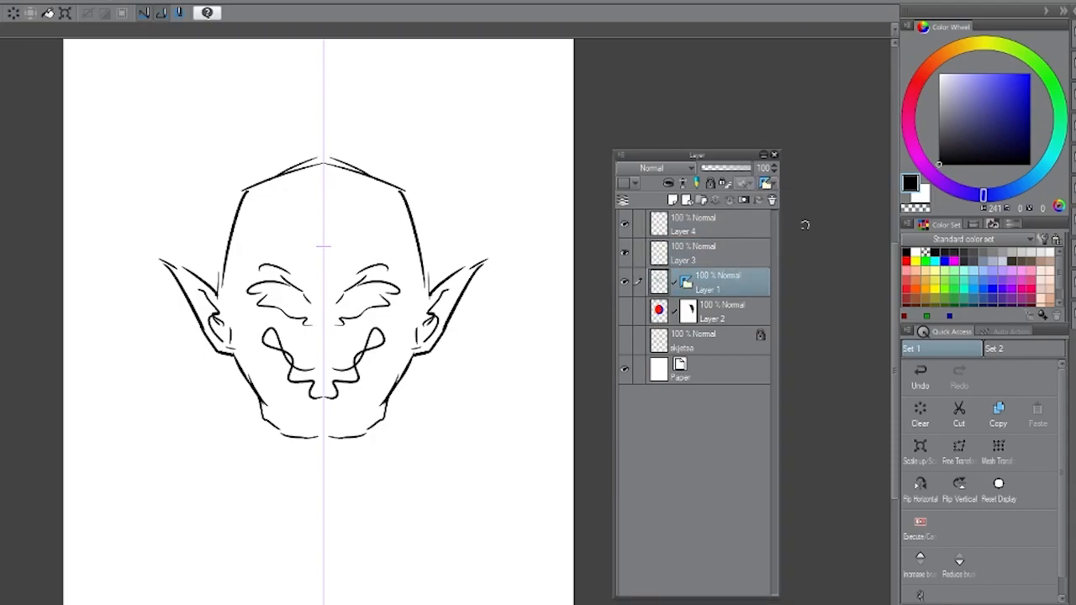
Step: Create a layer folder above Layer 1 and move Layer 1, Layer 2 and the skjetsa layer into it
left_click(701, 200)
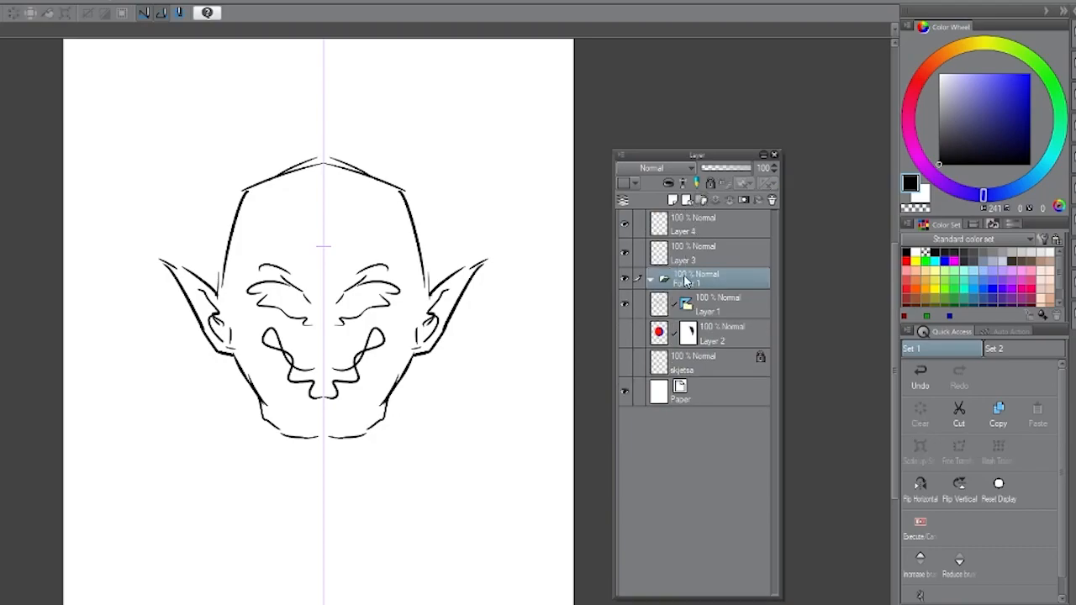
left_click(711, 311)
left_click(706, 360, "shift")
left_click_drag(718, 300, 721, 282)
Step: Examine the ruler display on the layers inside Folder 1 and on Layer 3 outside it
left_click(721, 343)
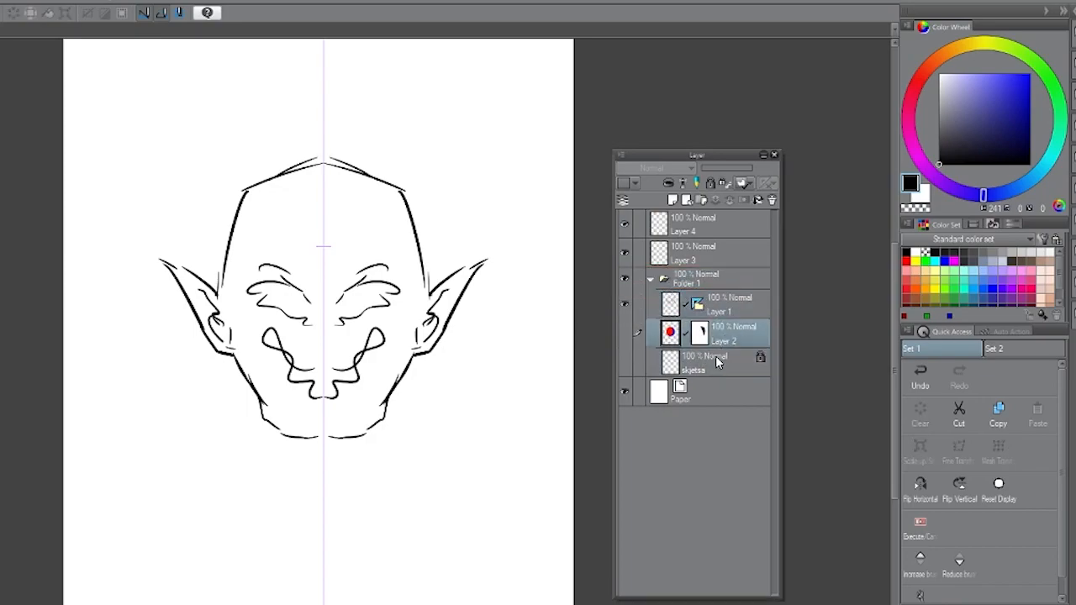
left_click(727, 309)
left_click(721, 345)
left_click(719, 357)
left_click(729, 312)
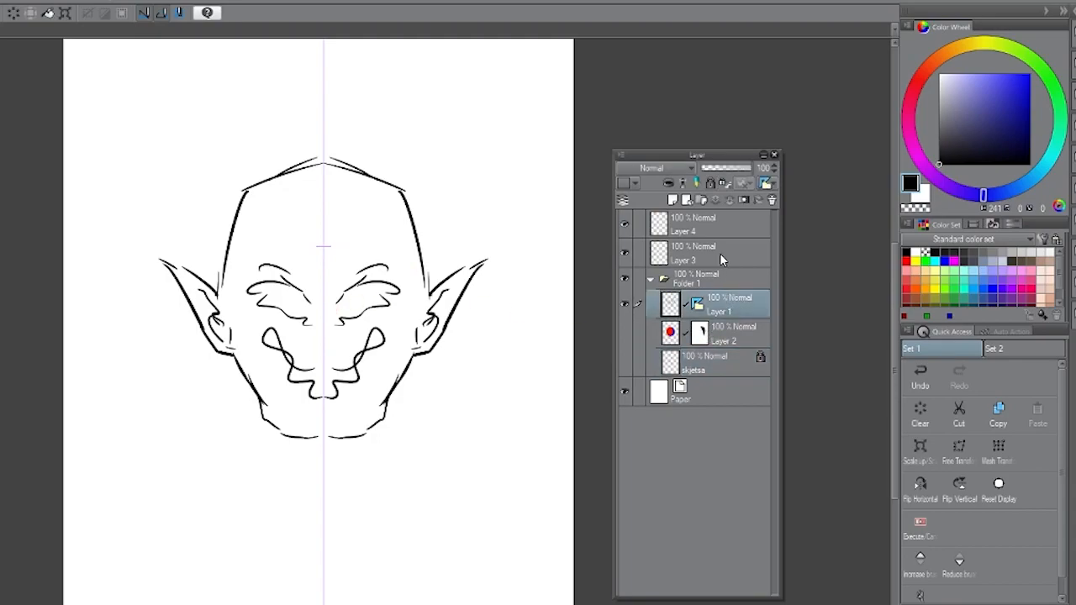
left_click(716, 257)
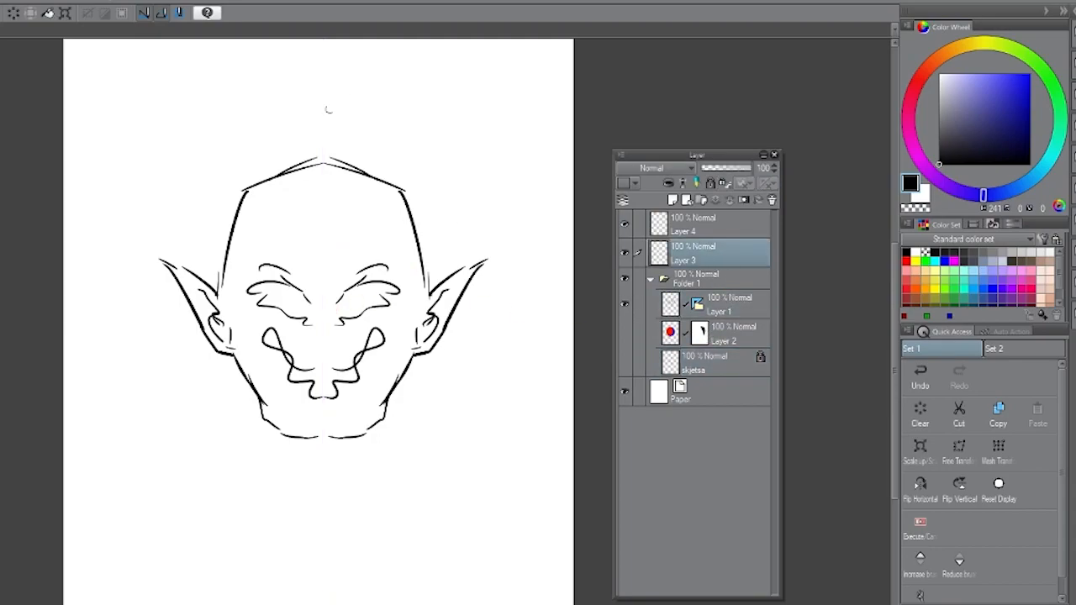
left_click(730, 309)
left_click(719, 338)
left_click(716, 358)
left_click(743, 302)
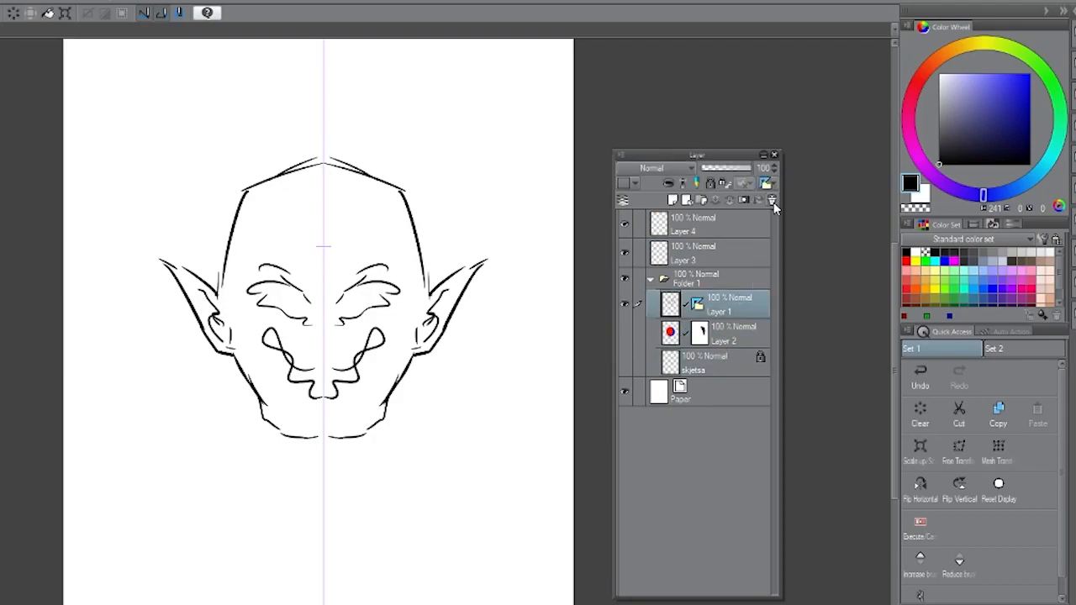
left_click(745, 331)
left_click(741, 280)
left_click(740, 305)
Step: Review the display options of Layer 1's ruler and recheck the ruler on Layer 2, the skjetsa layer and Layer 3
left_click(765, 183)
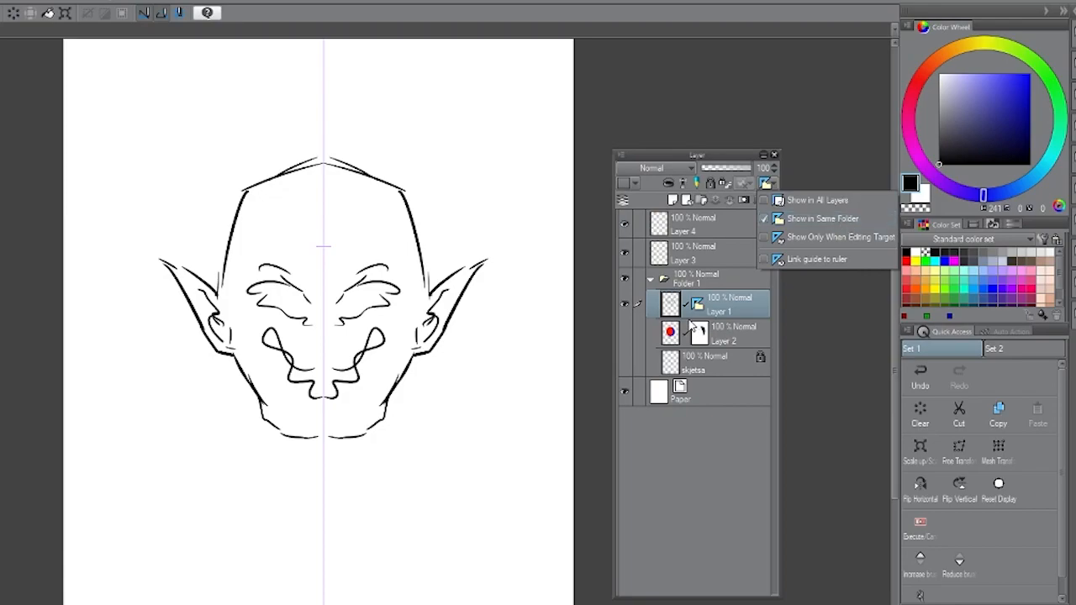
left_click(734, 335)
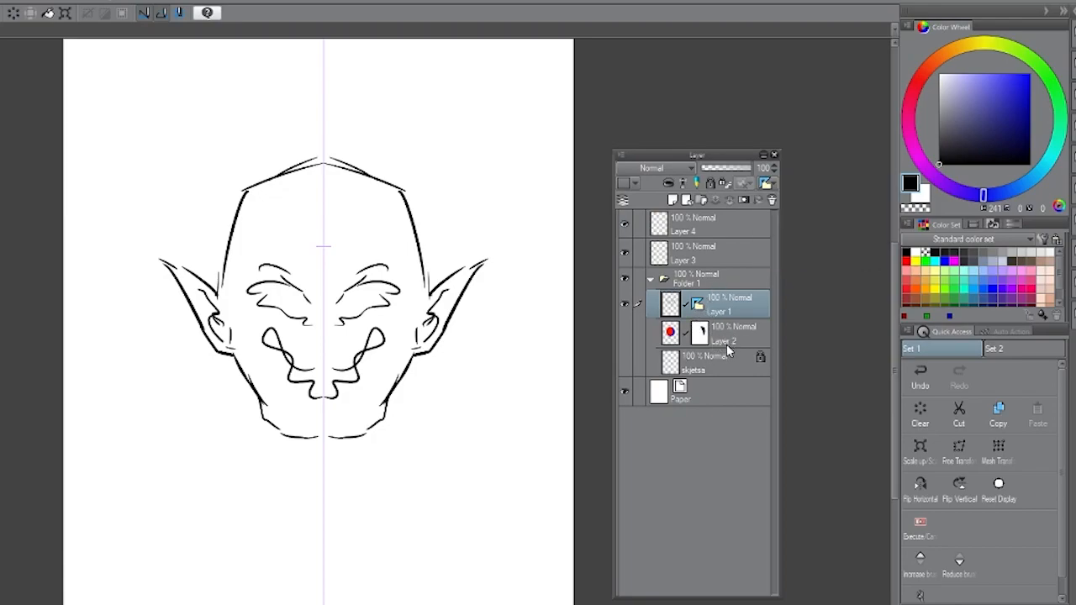
left_click(731, 341)
left_click(727, 357)
left_click(735, 328)
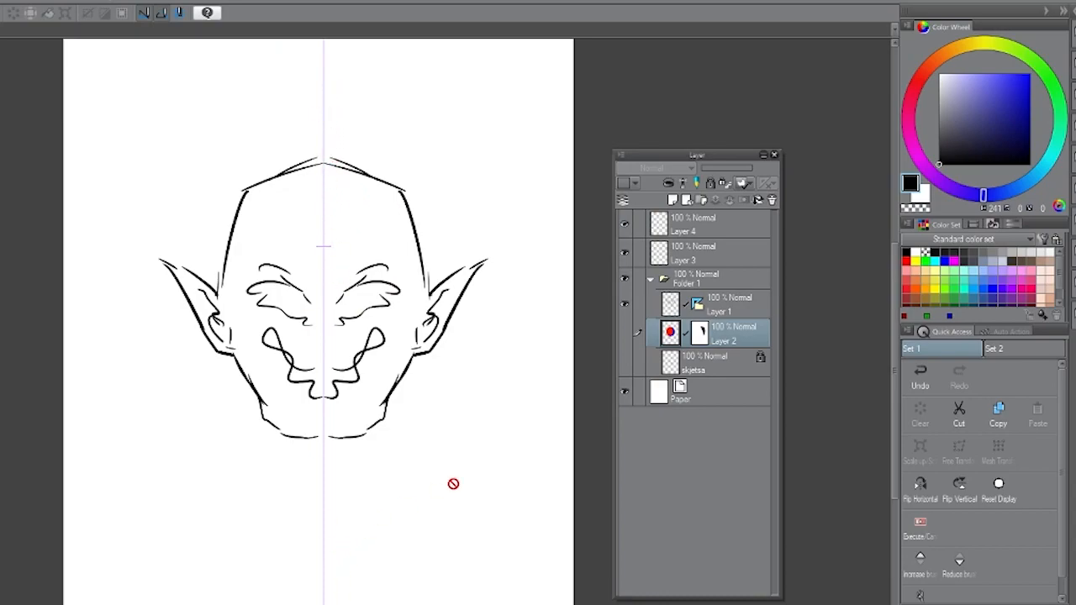
left_click(737, 306)
left_click(718, 257)
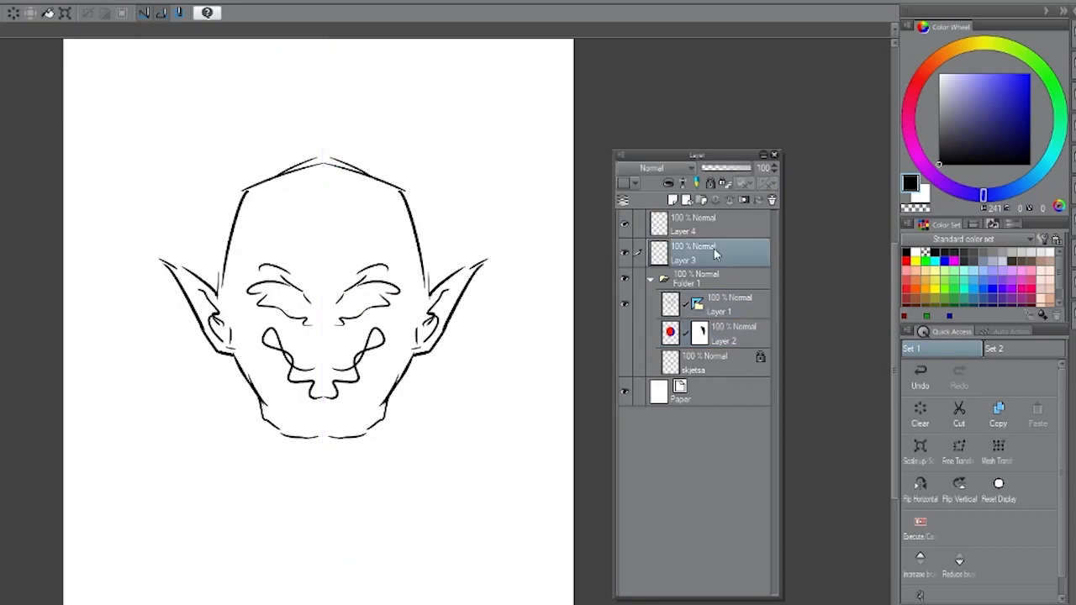
Step: Set Layer 1's ruler to Show Only When Editing Target
left_click(731, 304)
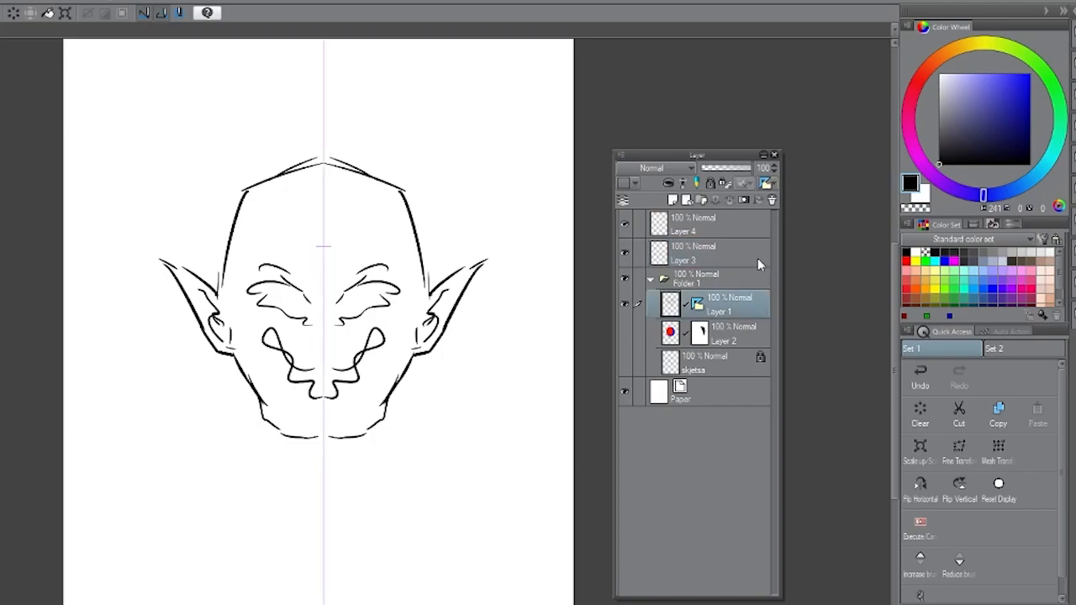
left_click(765, 183)
left_click(815, 239)
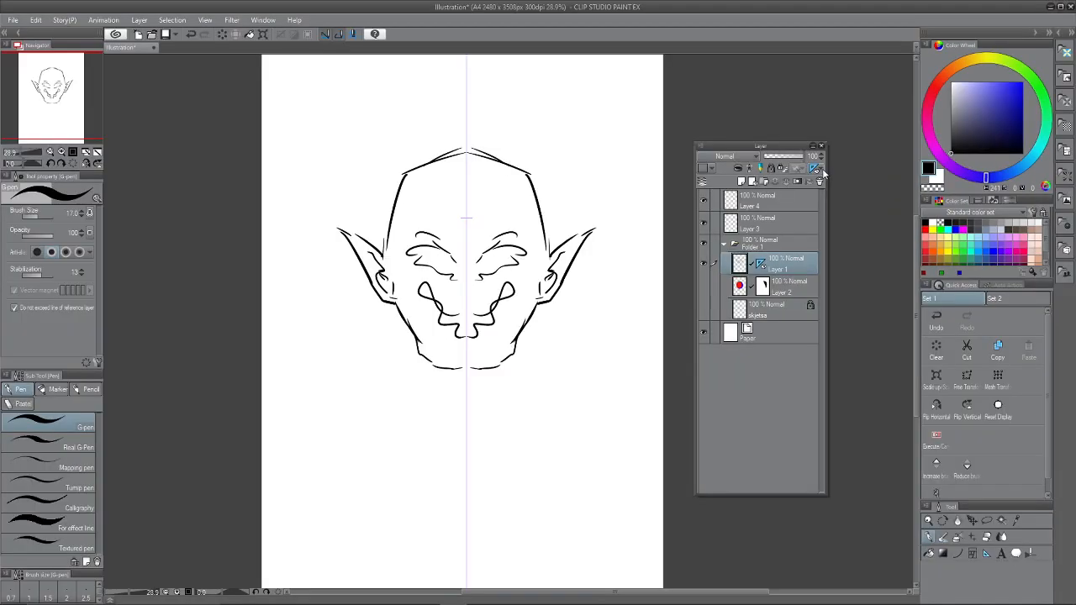
Step: Turn Link guide to ruler on and off again for Layer 1's ruler
left_click(763, 185)
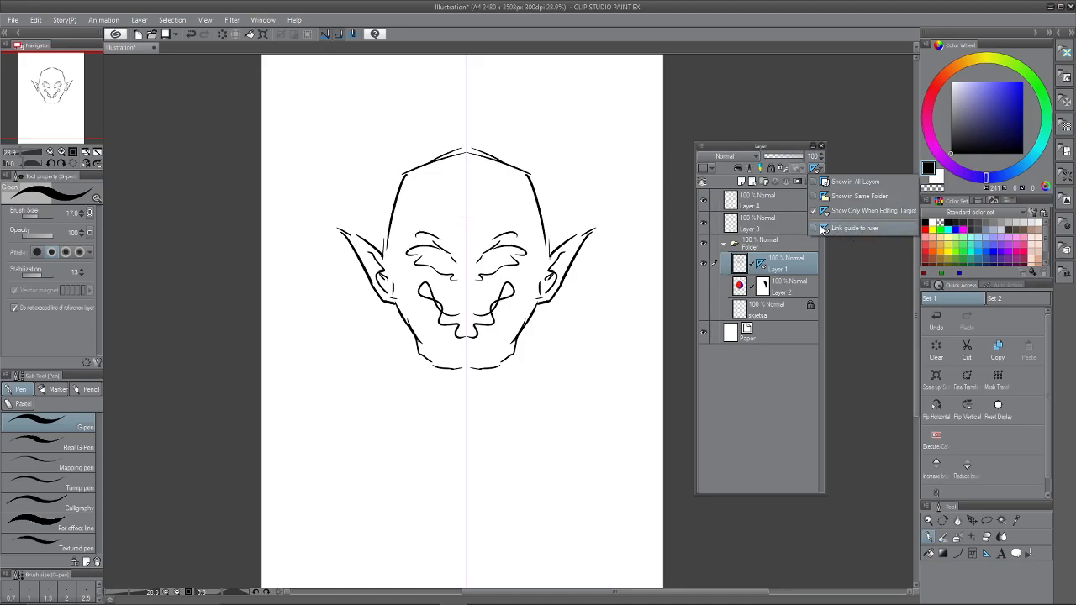
left_click(816, 241)
left_click(816, 172)
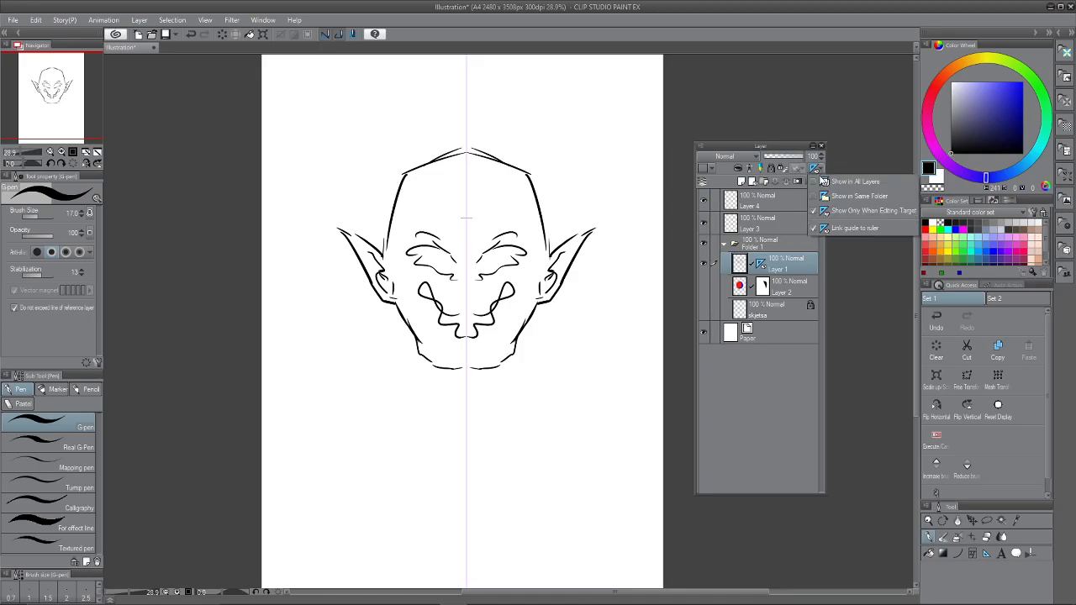
left_click(813, 226)
Step: Move the floating Layer palette away from the page, lengthen it, and select Folder 1
left_click(771, 149)
left_click_drag(772, 150, 770, 134)
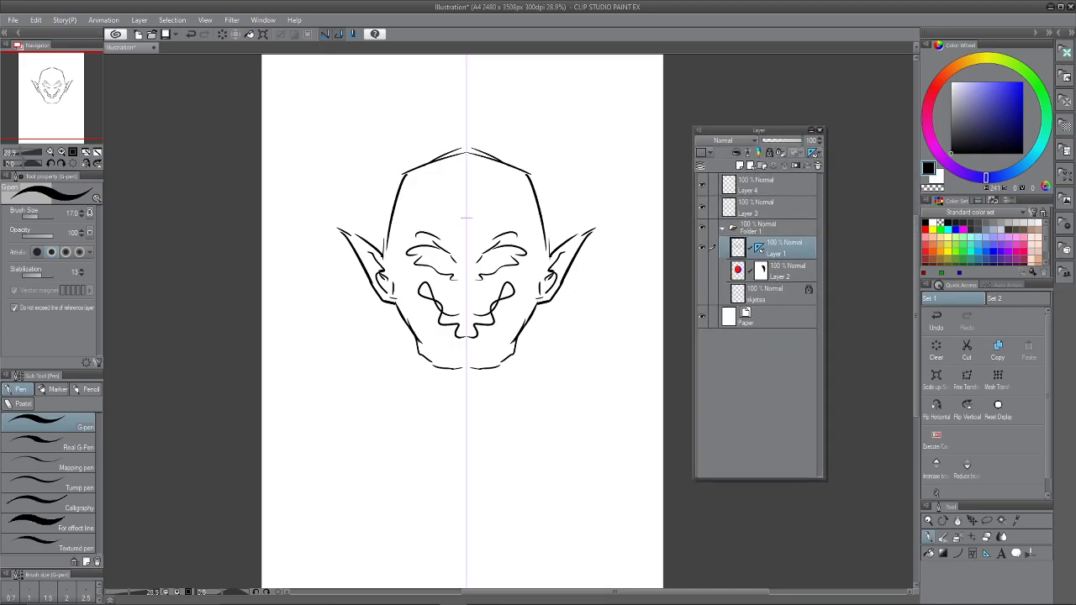
scroll(563, 368, "down", 3)
scroll(539, 340, "up", 1)
scroll(559, 351, "up", 1)
scroll(564, 370, "down", 1)
scroll(560, 368, "up", 1)
left_click_drag(570, 353, 568, 350)
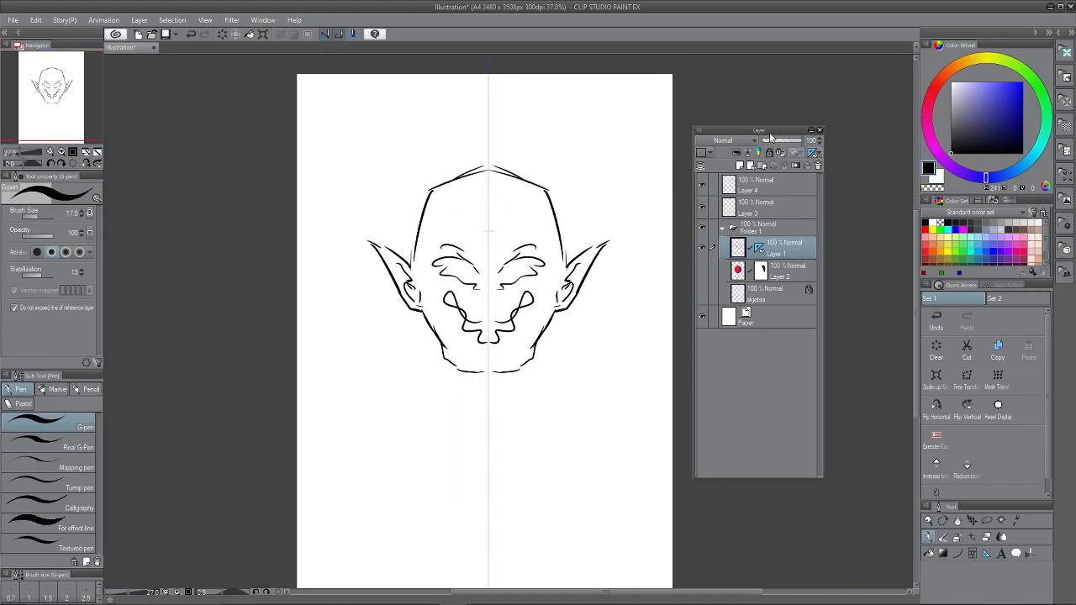
left_click_drag(771, 132, 782, 130)
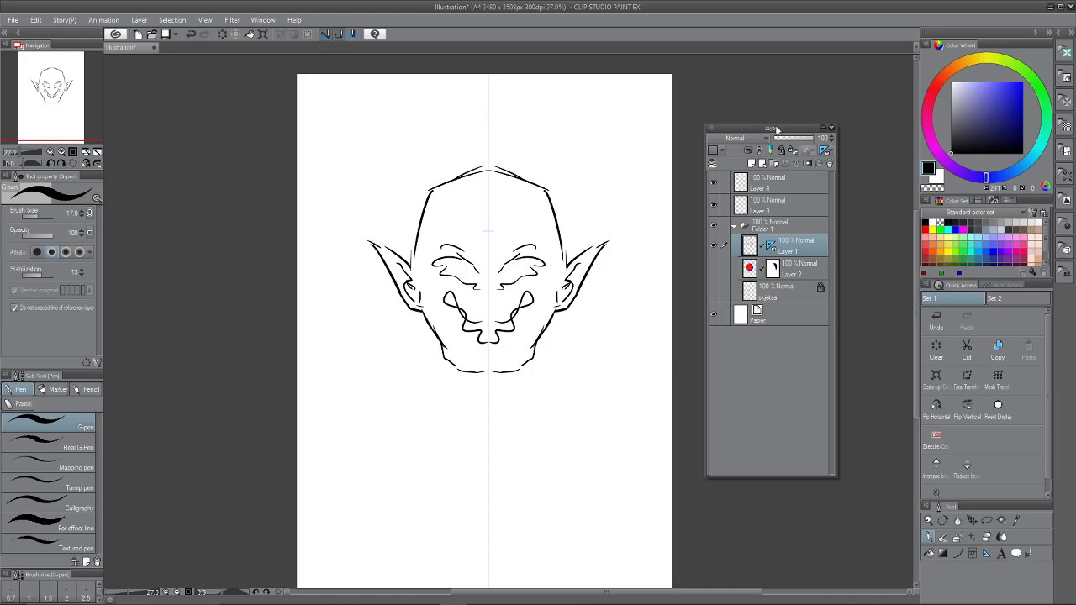
left_click_drag(776, 132, 797, 134)
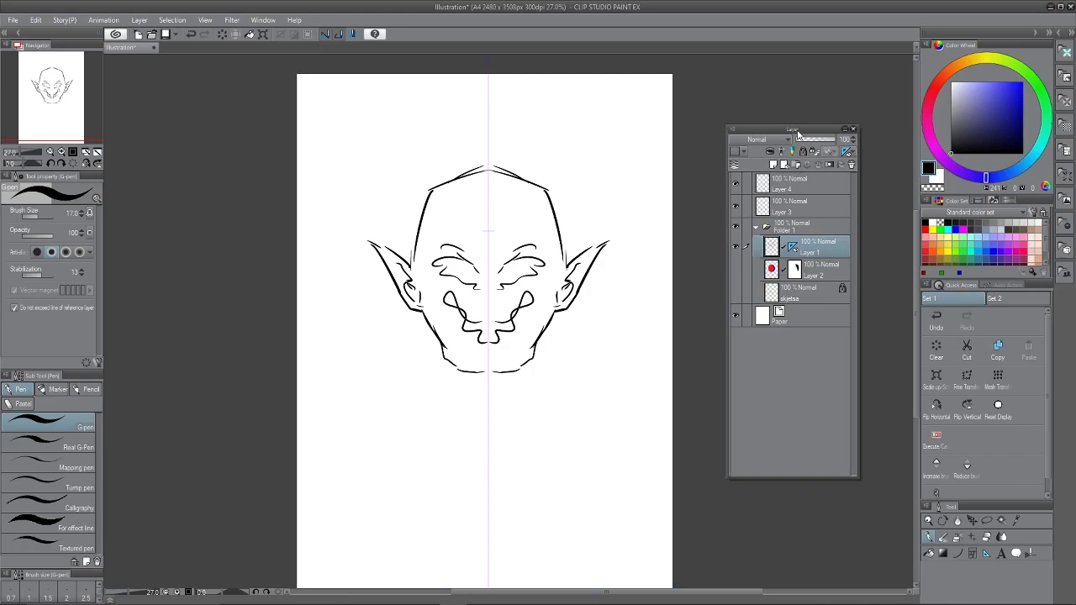
left_click_drag(804, 477, 800, 565)
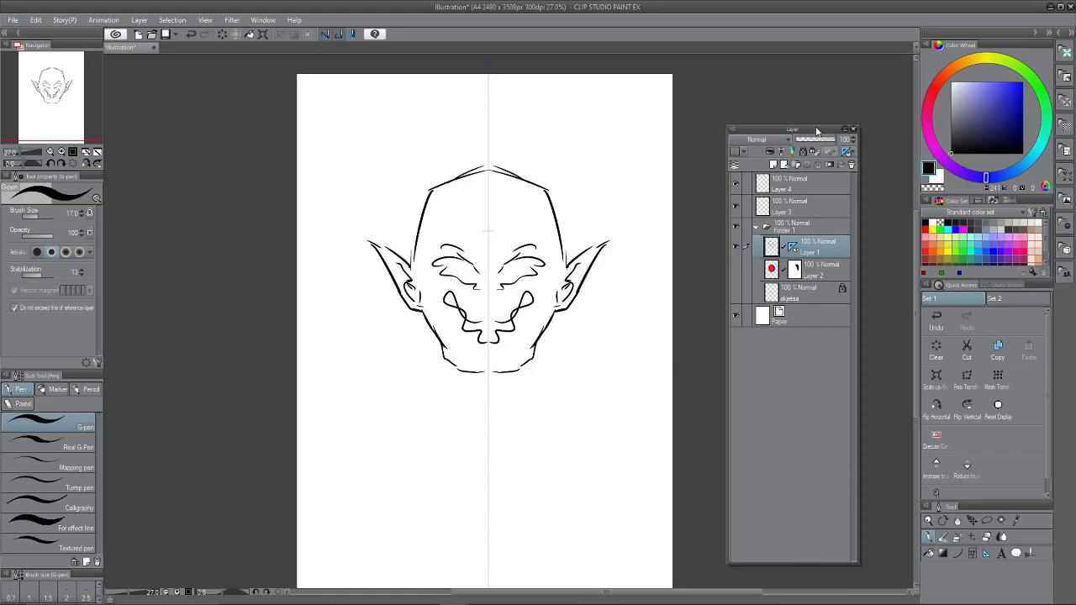
left_click_drag(814, 125, 817, 77)
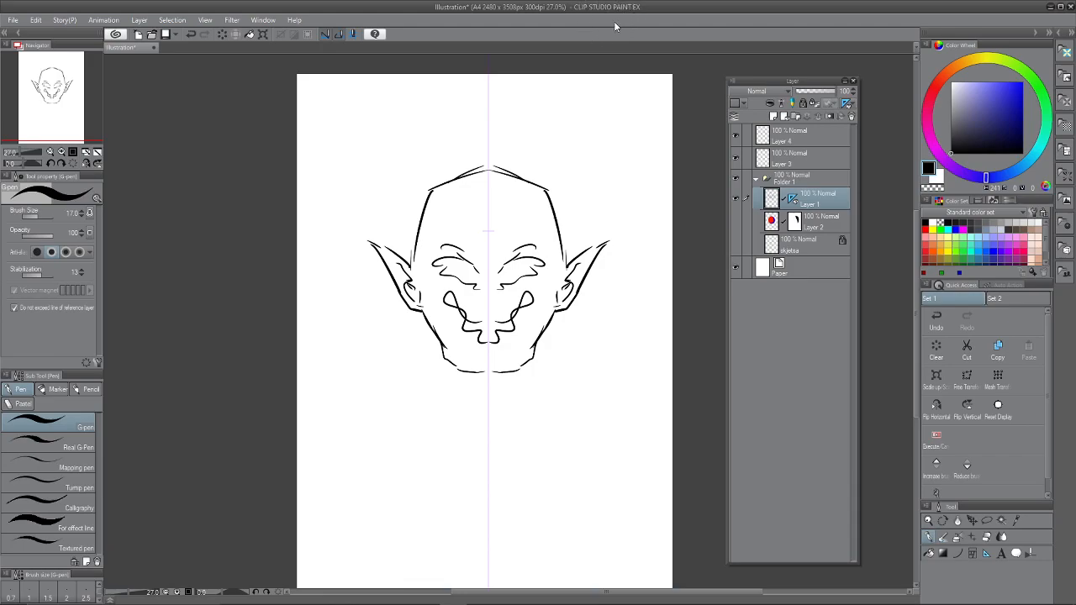
left_click(790, 178)
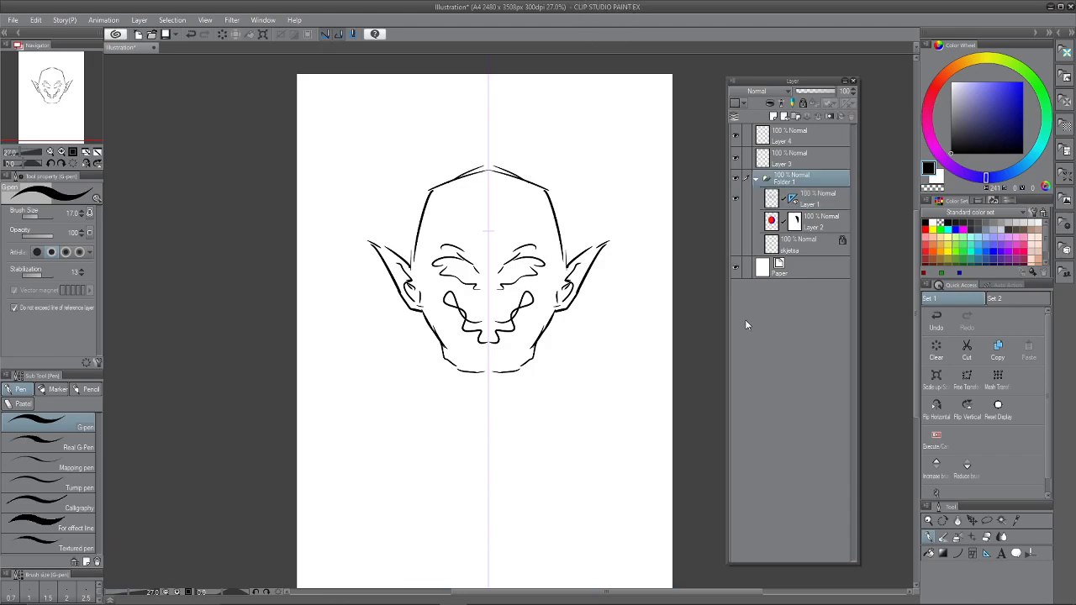